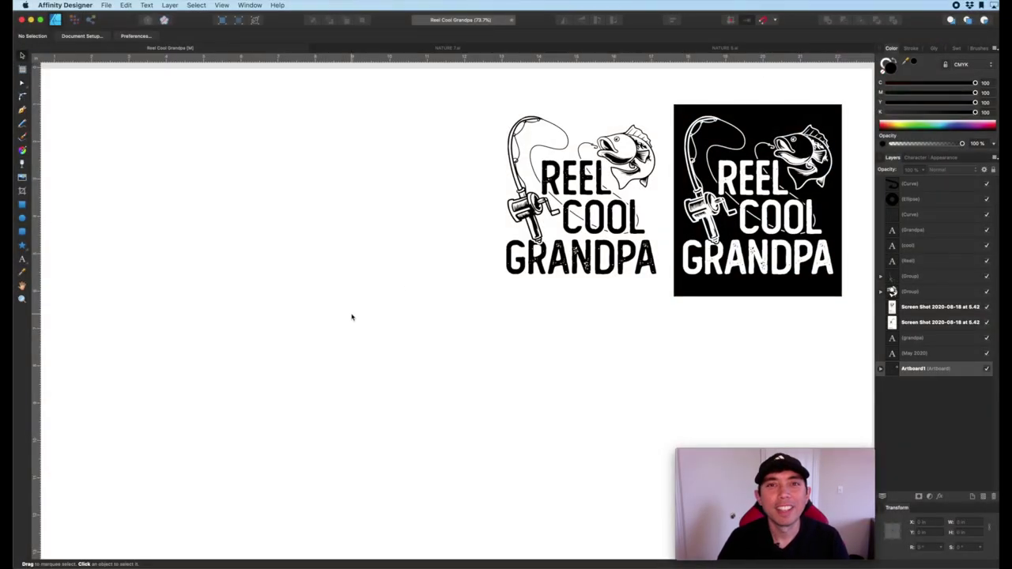
Browse the Merch Informer monthly graphics packs, then bring up the NATURE 7.ai fishing rod file
scroll(472, 250, "up", 3)
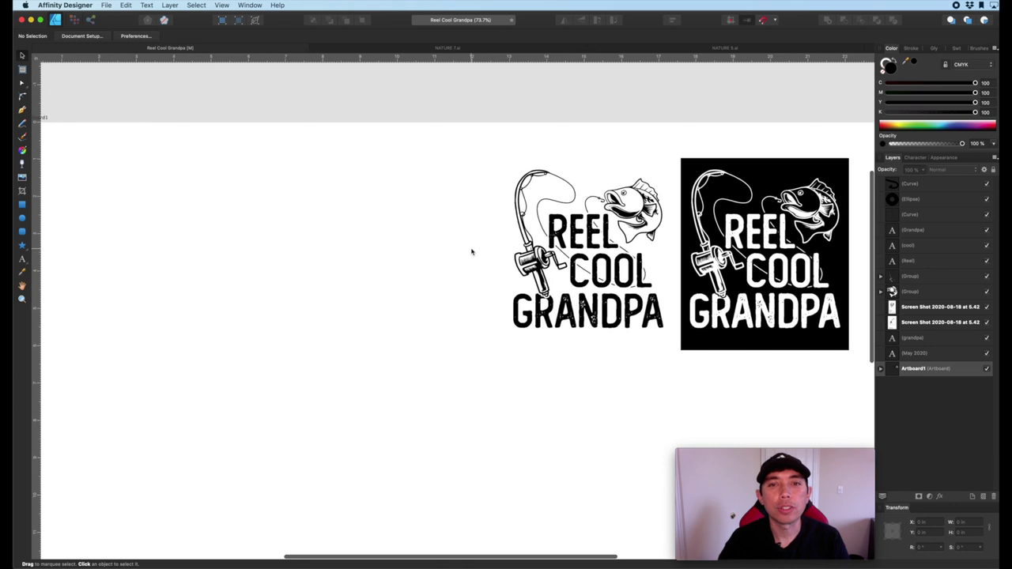
scroll(468, 319, "down", 3)
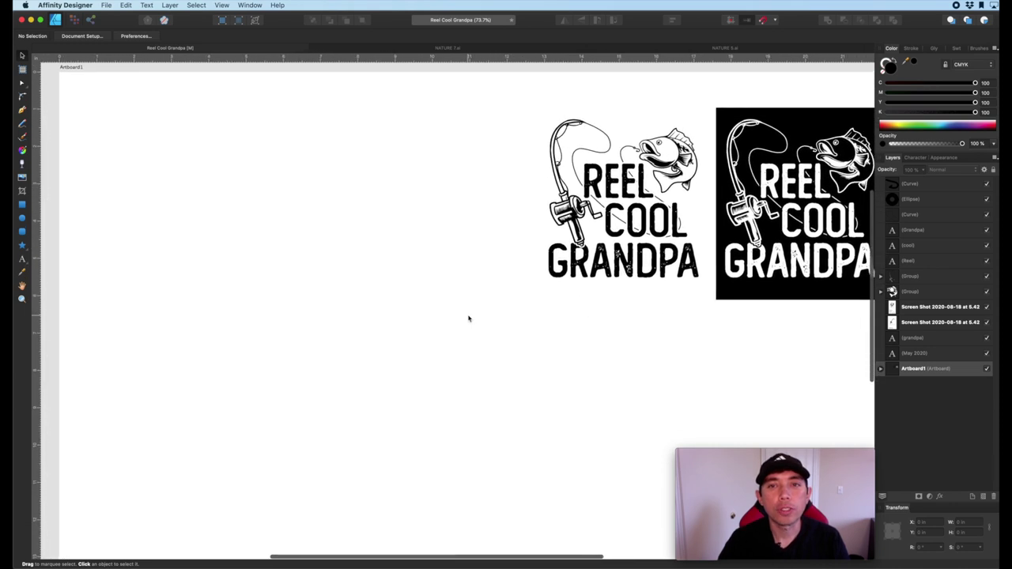
scroll(468, 318, "up", 2)
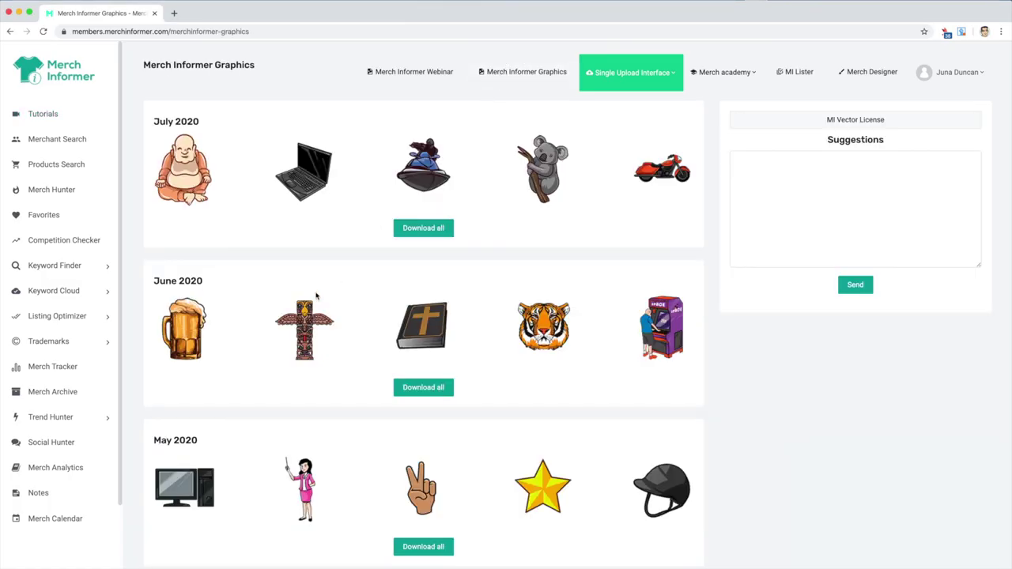
scroll(315, 295, "down", 4)
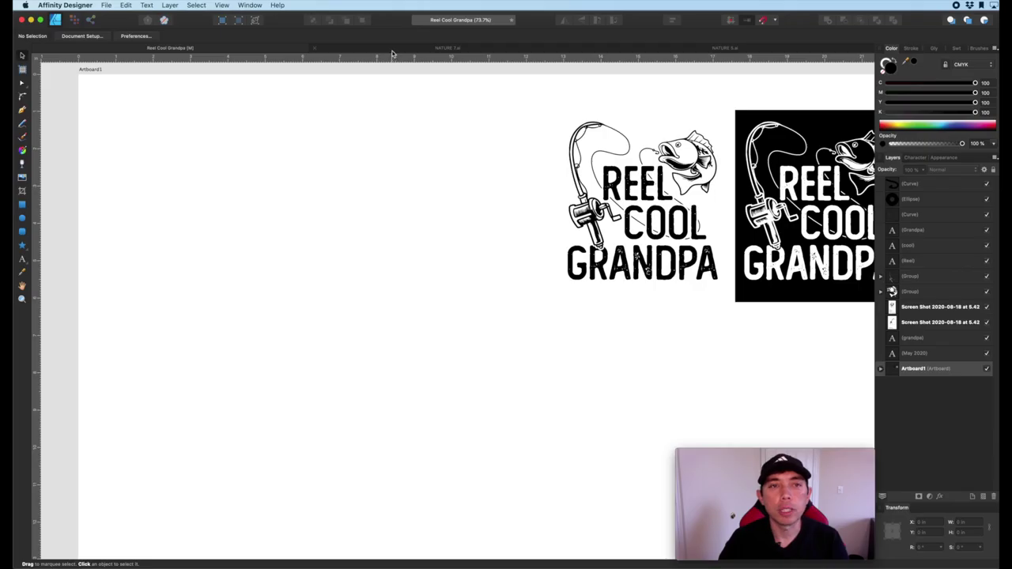
left_click(392, 49)
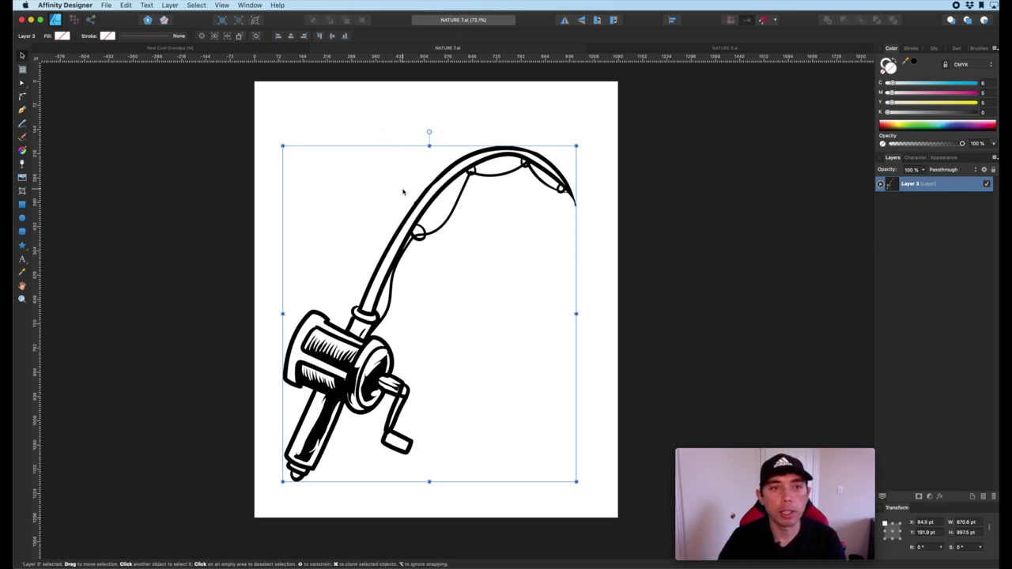
Copy the fishing rod curves from NATURE 7.ai and paste them into Reel Cool Grandpa
left_click(436, 104)
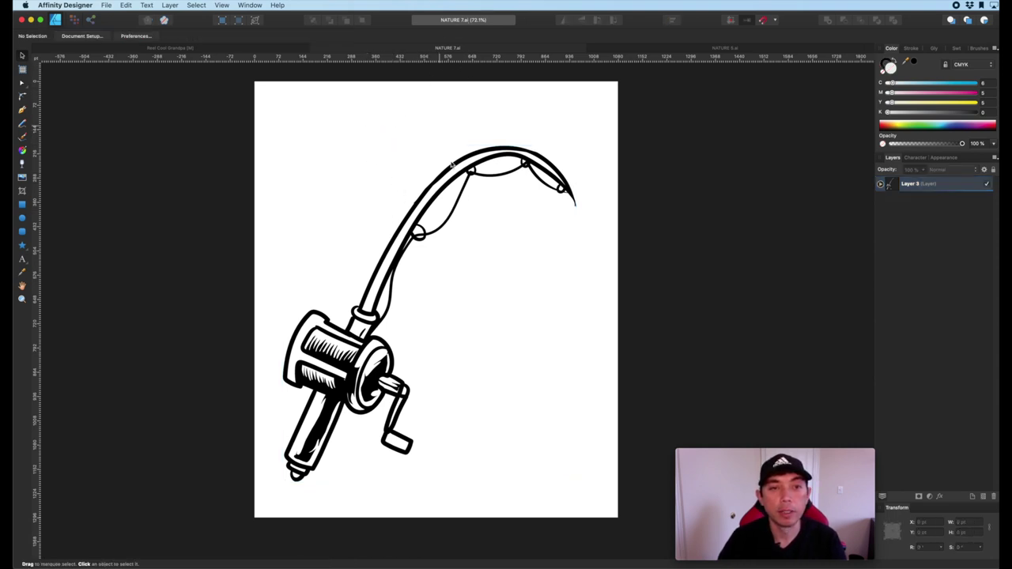
left_click(445, 186)
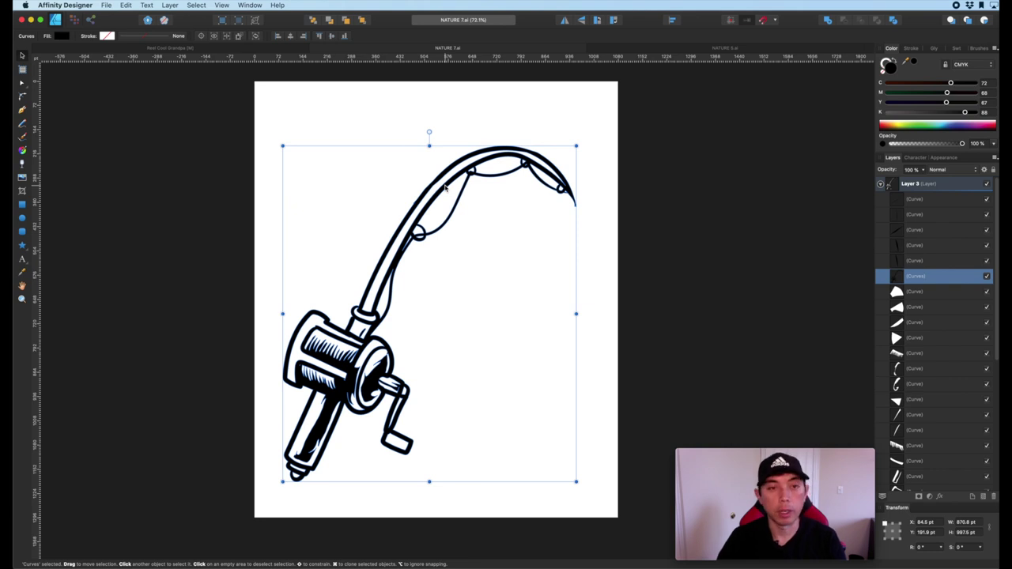
left_click(238, 49)
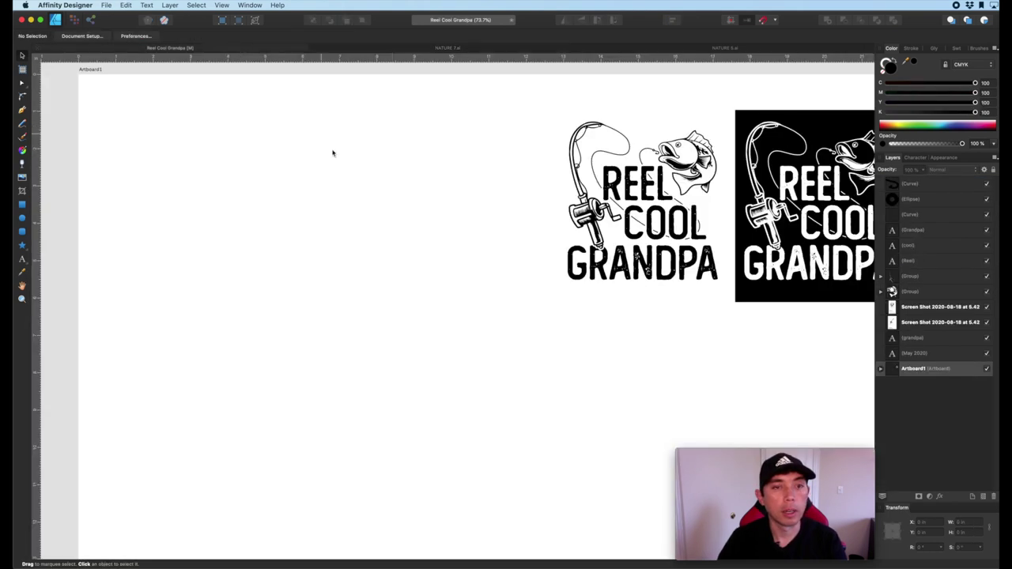
key("super+v")
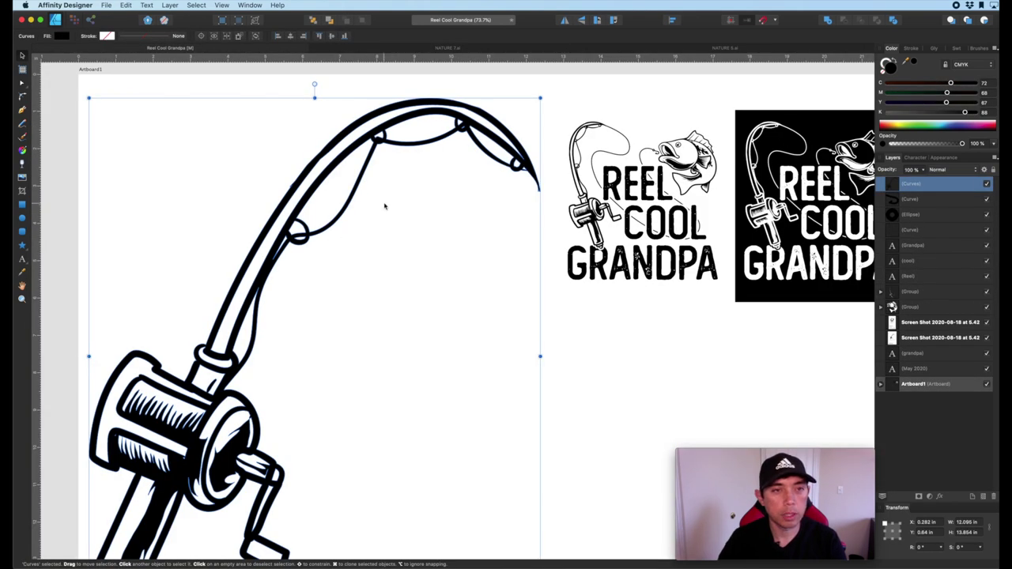
Copy the bass fish curves from NATURE 5.ai and paste them onto the Reel Cool Grandpa artboard
left_click(747, 49)
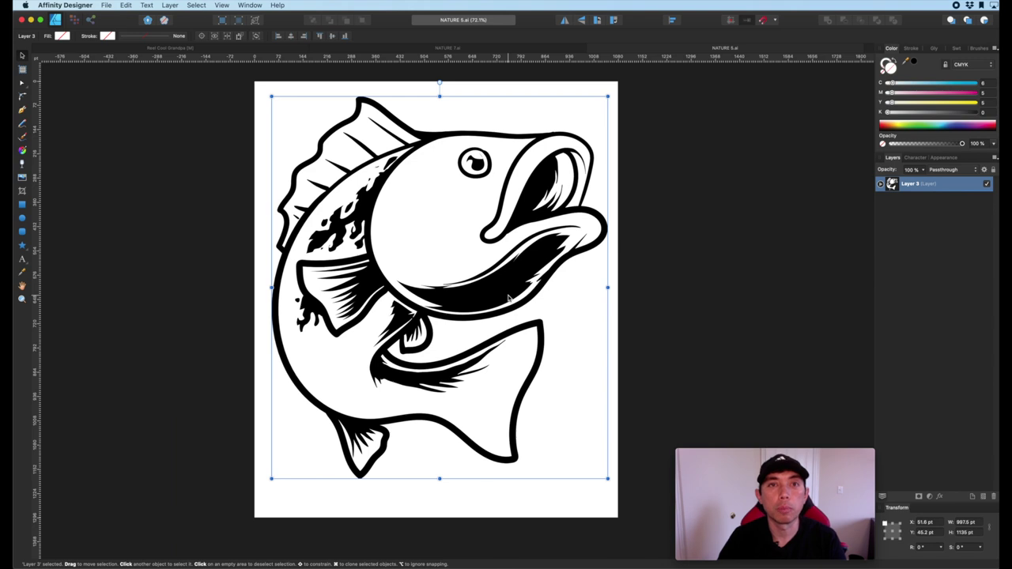
double_click(474, 207)
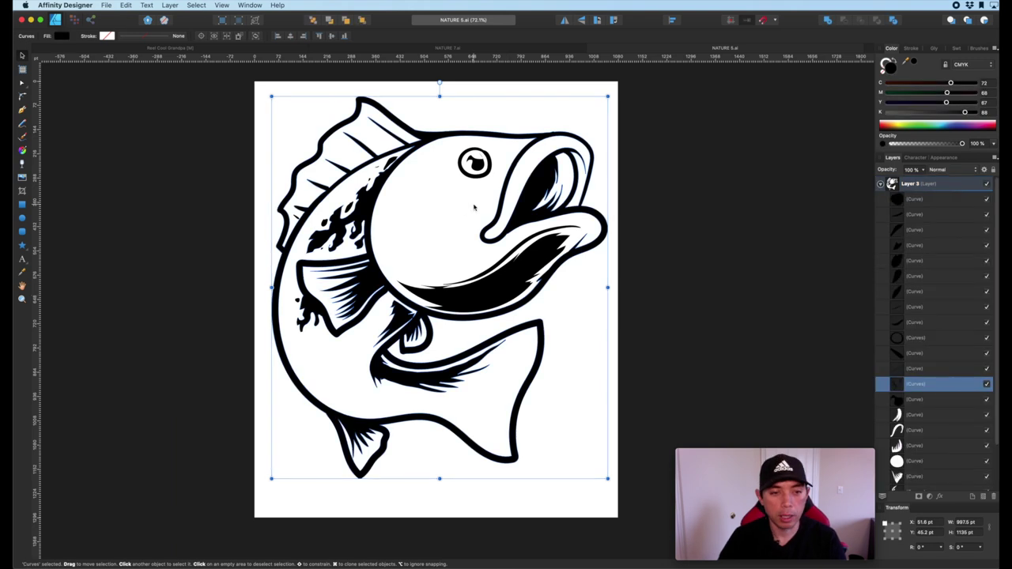
left_click(203, 50)
left_click(362, 316)
key("super+v")
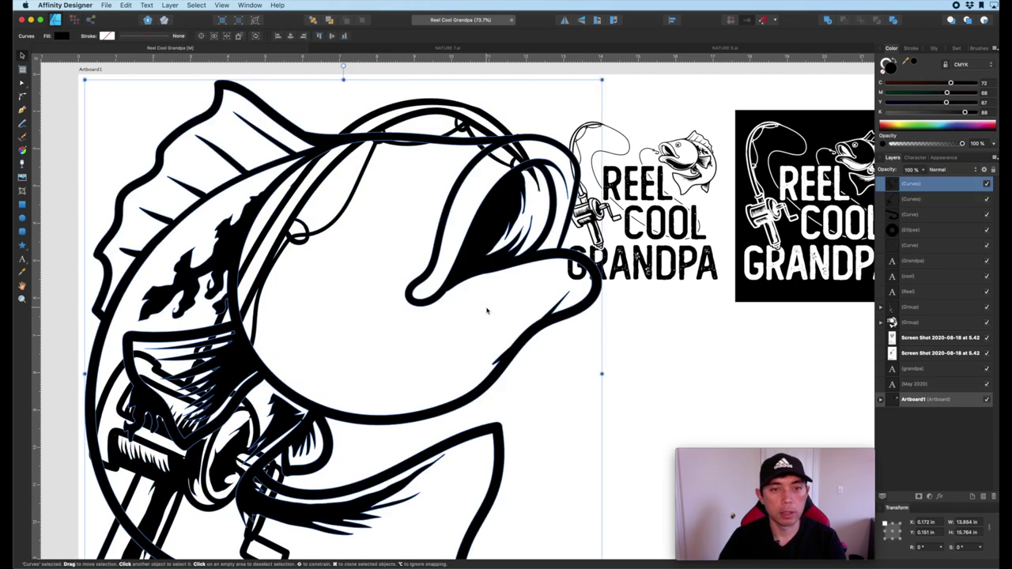
scroll(508, 335, "down", 5)
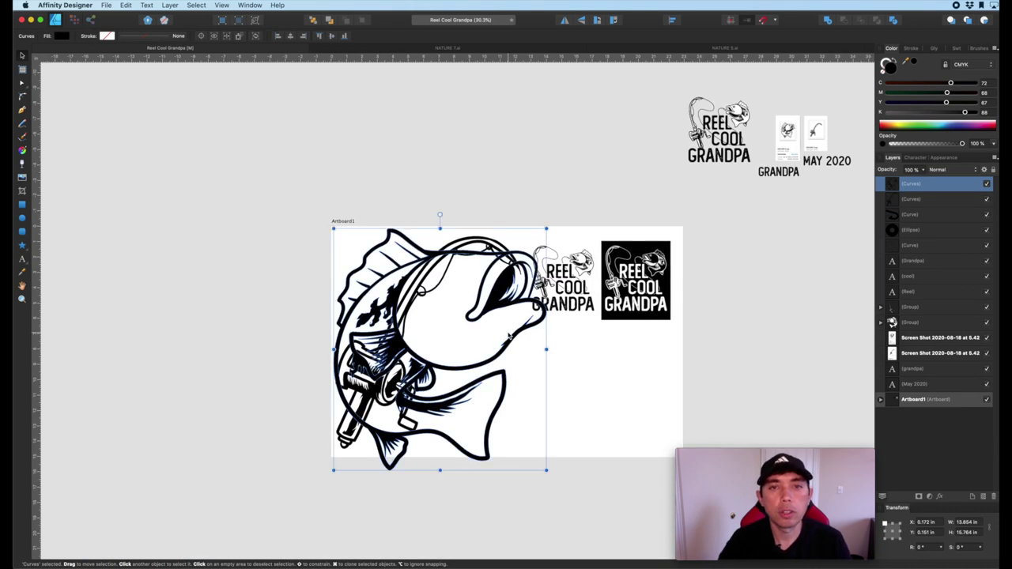
Delete the partial fish, then shrink the fishing rod and move it to the artboard's upper left
scroll(509, 335, "up", 4)
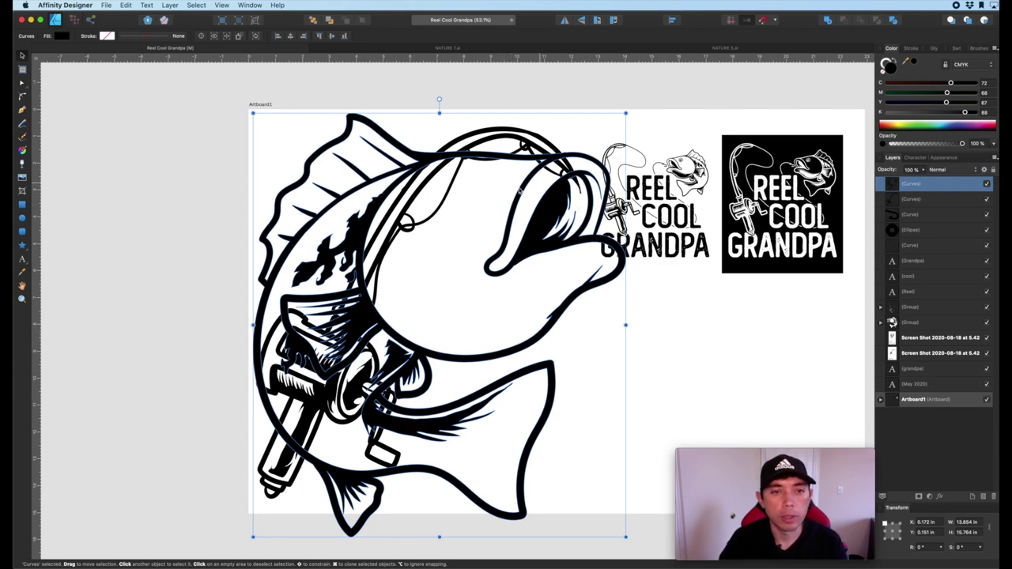
key("Delete")
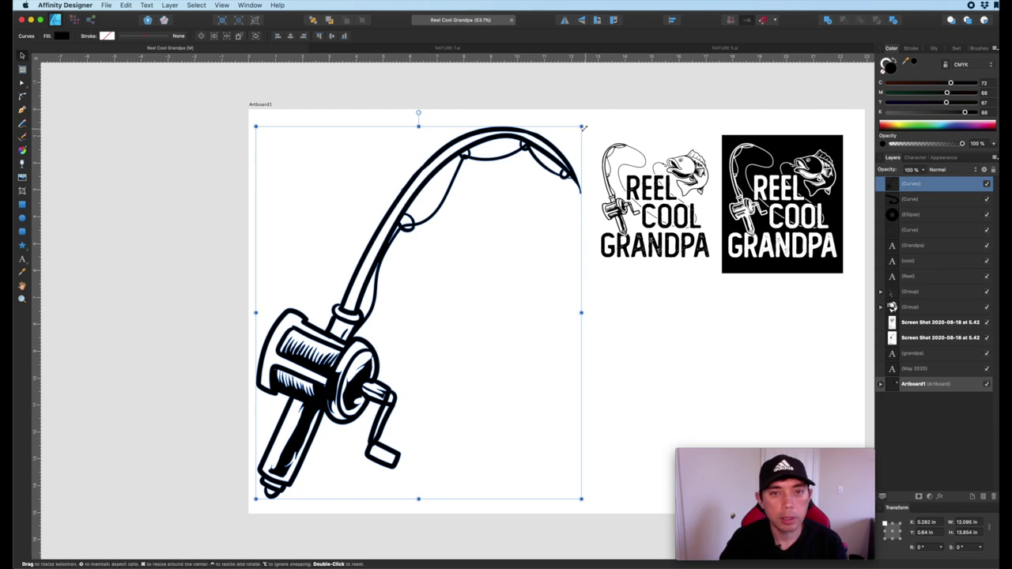
left_click_drag(581, 126, 364, 376)
left_click_drag(302, 378, 334, 160)
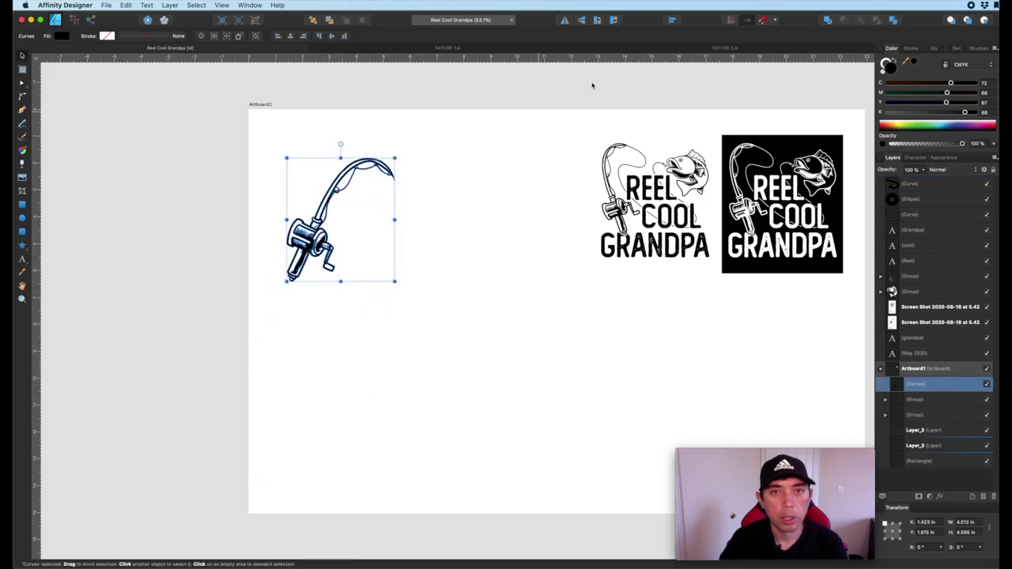
Paste the complete bass from NATURE 5.ai and scale it to about 3.6 in beside the rod
left_click(725, 49)
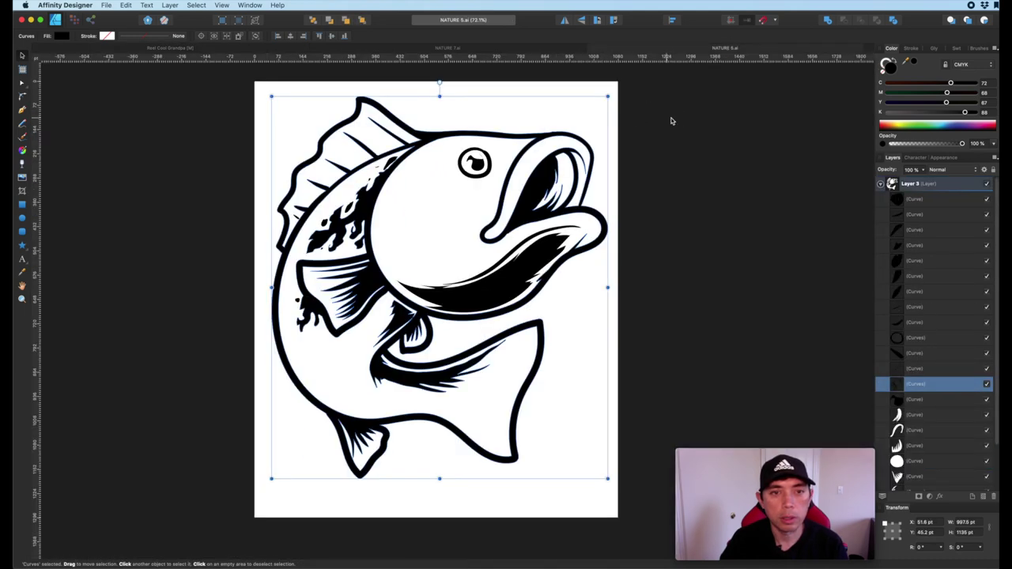
key("super+a")
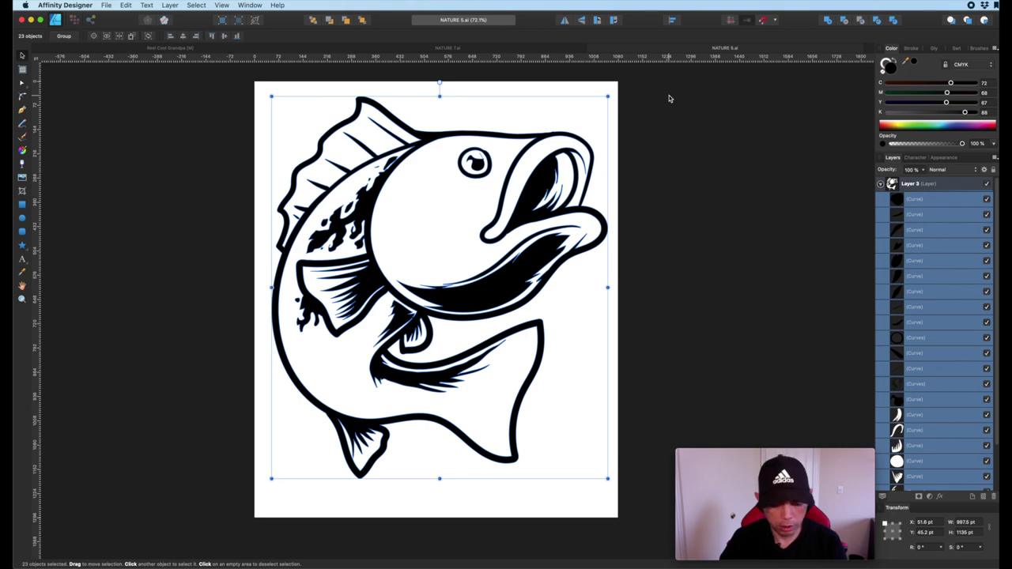
left_click(251, 46)
left_click(463, 251)
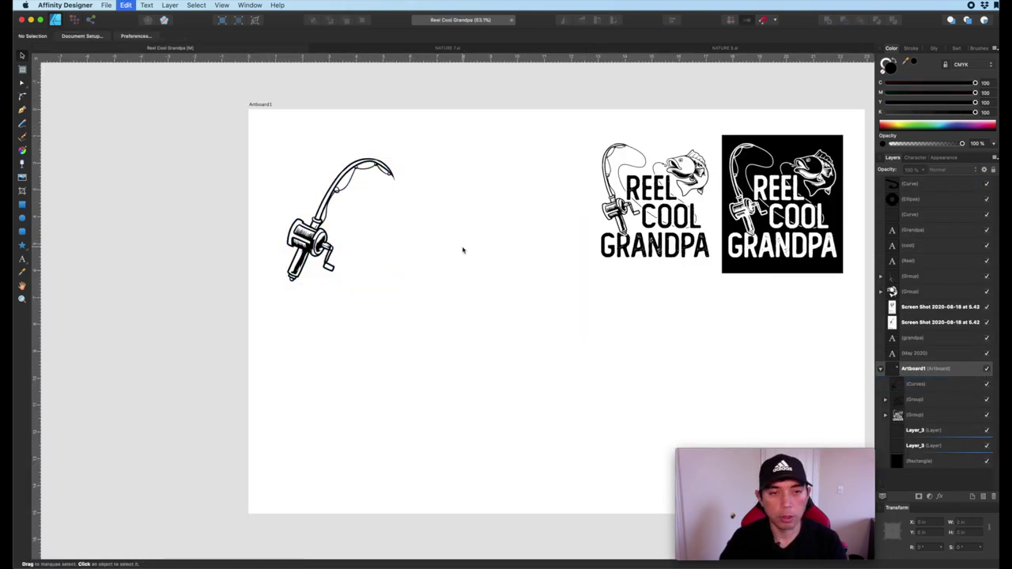
key("super+v")
left_click_drag(601, 399, 422, 198)
left_click_drag(338, 115, 494, 318)
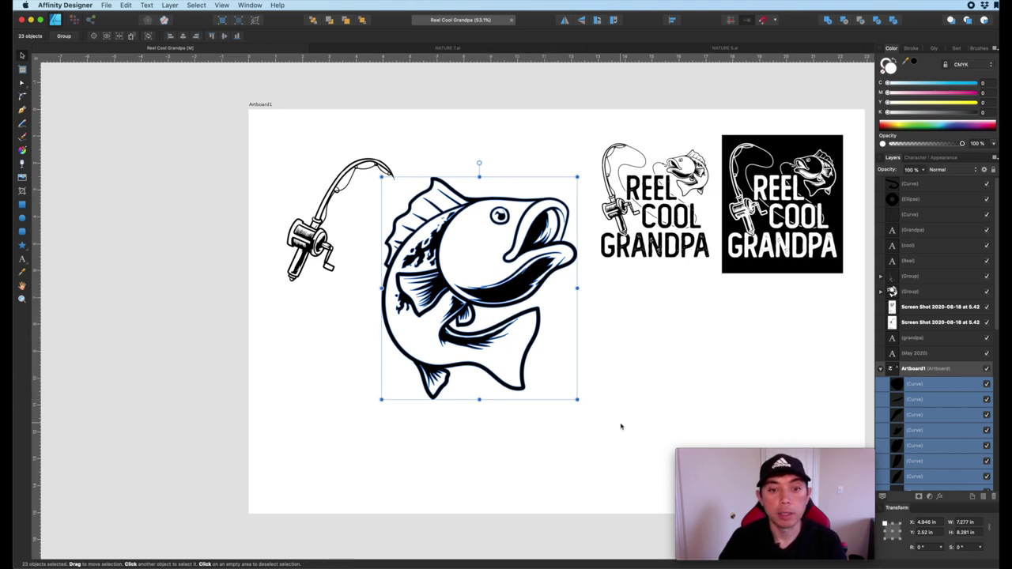
left_click_drag(577, 397, 476, 283)
Flip the bass horizontally so it faces left, shrink it and position it near the rod
left_click_drag(452, 207, 480, 188)
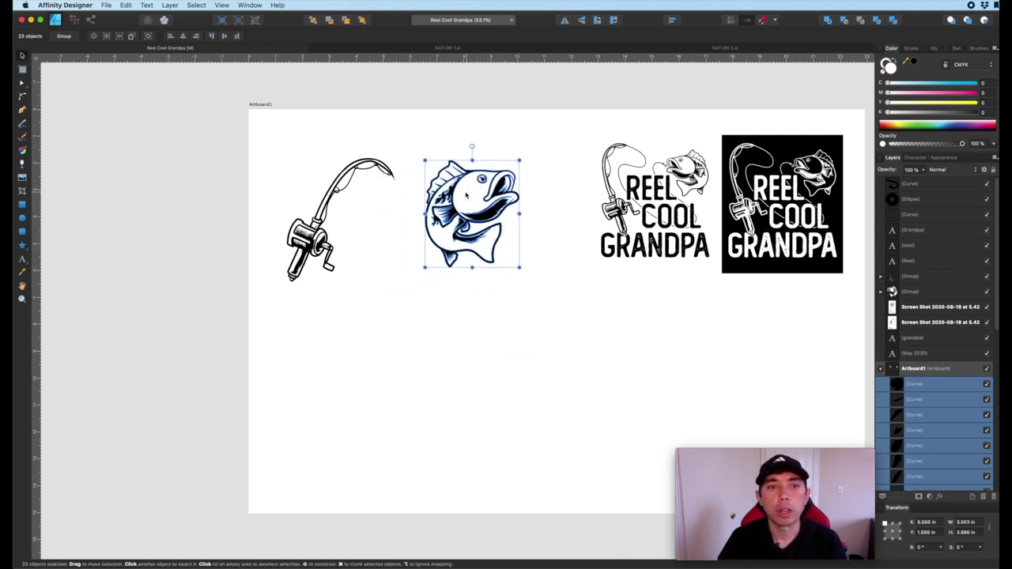
left_click_drag(466, 196, 465, 196)
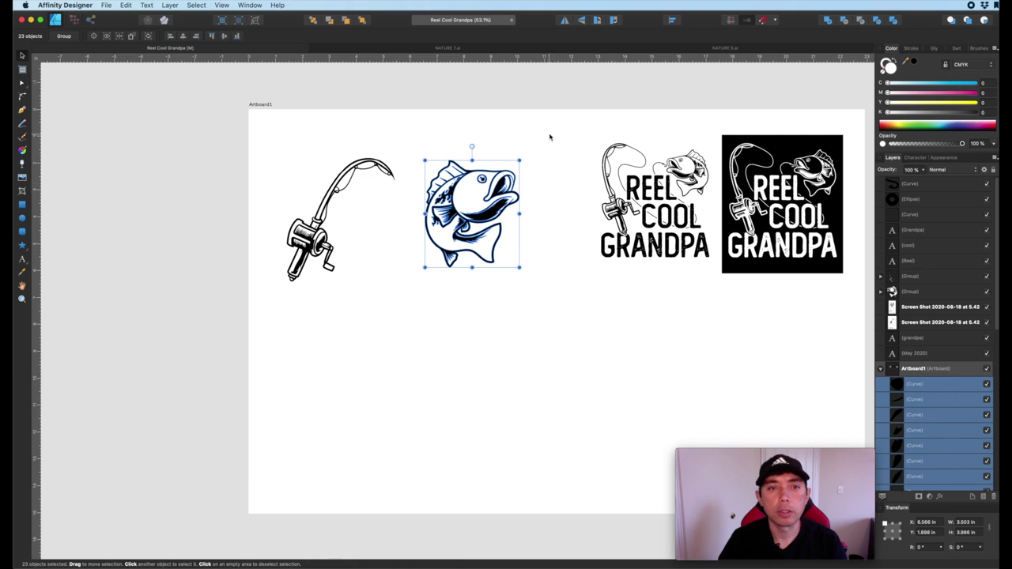
left_click(564, 22)
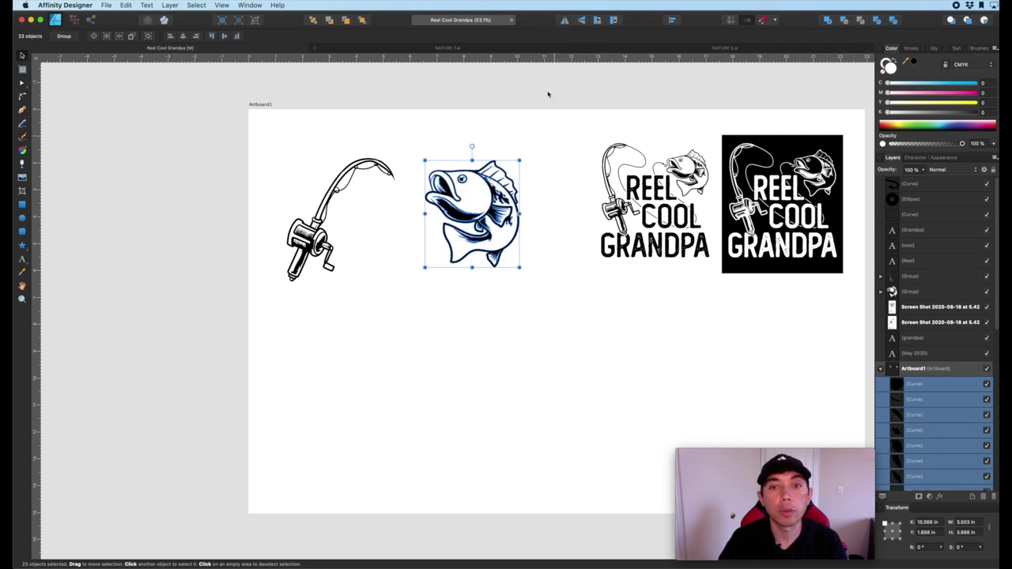
left_click_drag(520, 267, 460, 220)
left_click_drag(447, 185, 499, 199)
left_click(474, 218)
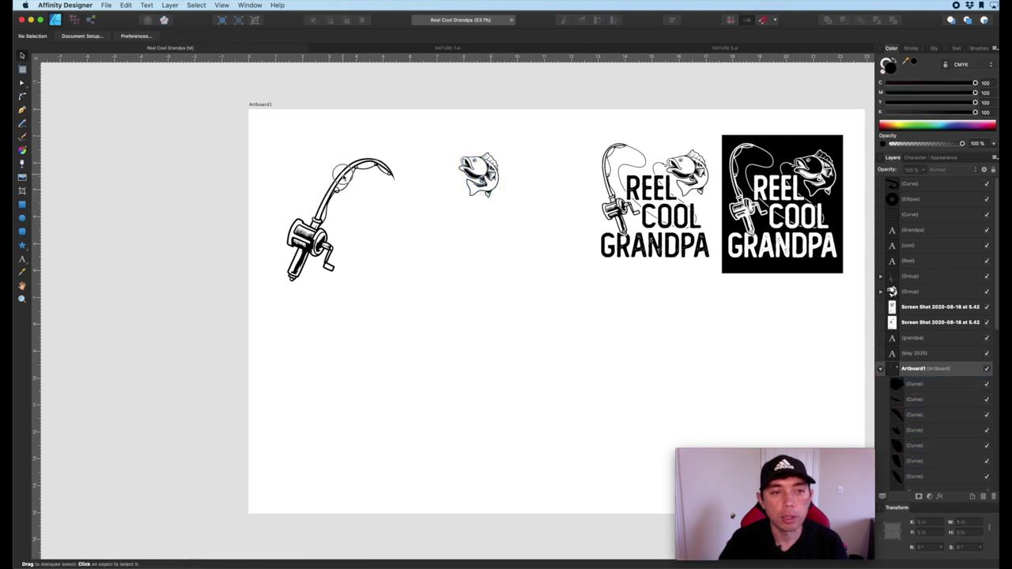
Move the fishing rod up beside the fish, shrink it and tilt it nearly upright
left_click(312, 245)
left_click_drag(334, 194, 408, 175)
left_click_drag(466, 262, 429, 185)
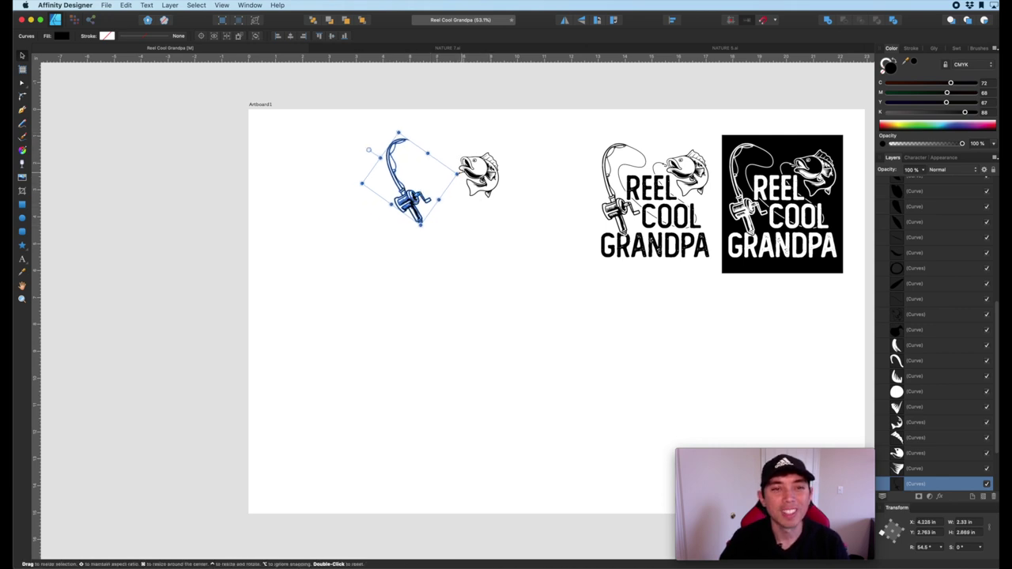
left_click_drag(369, 149, 373, 145)
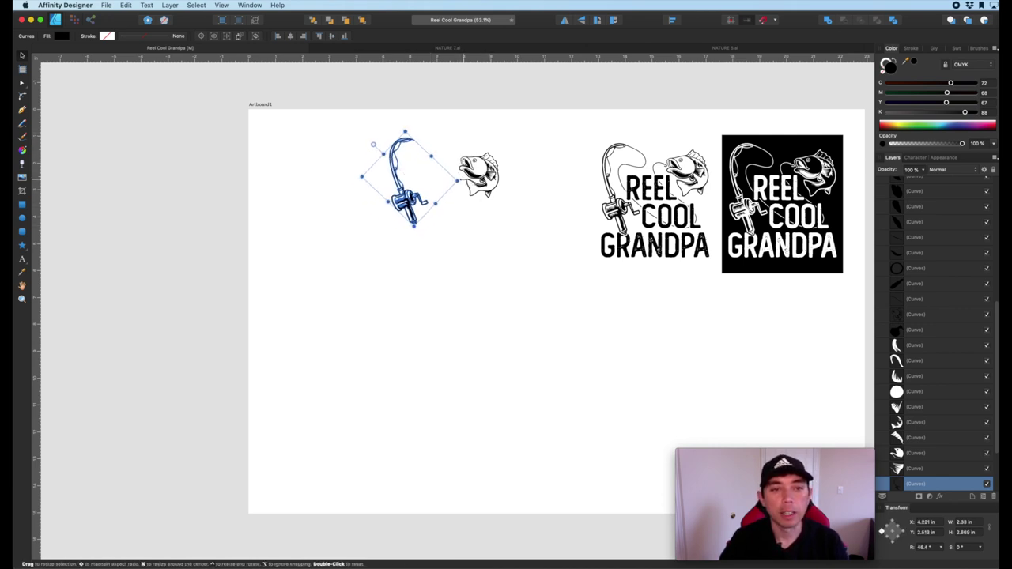
left_click(458, 248)
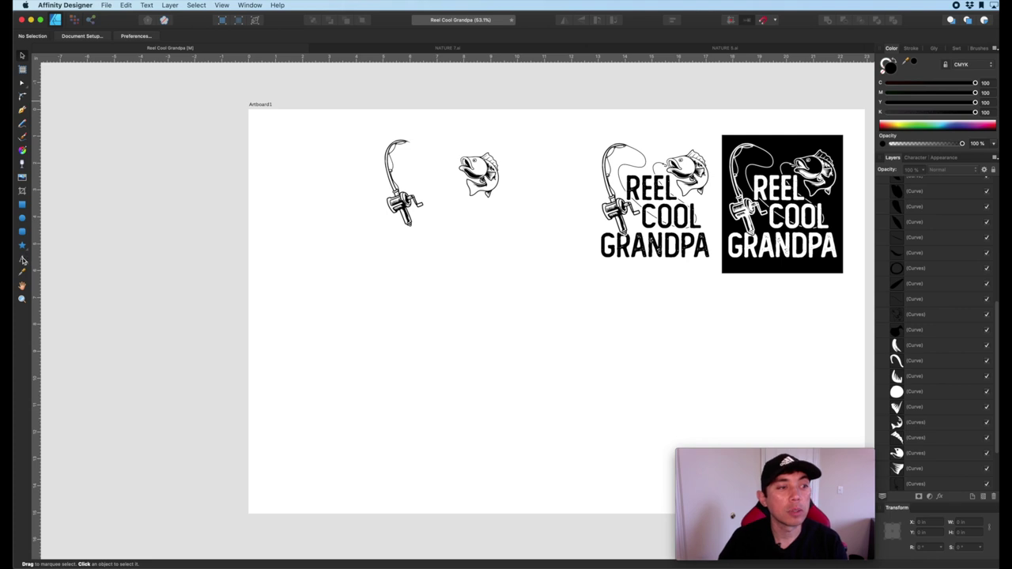
Add the artistic text REEL below the fish and enlarge it to span between rod and fish
key("t")
left_click(466, 228)
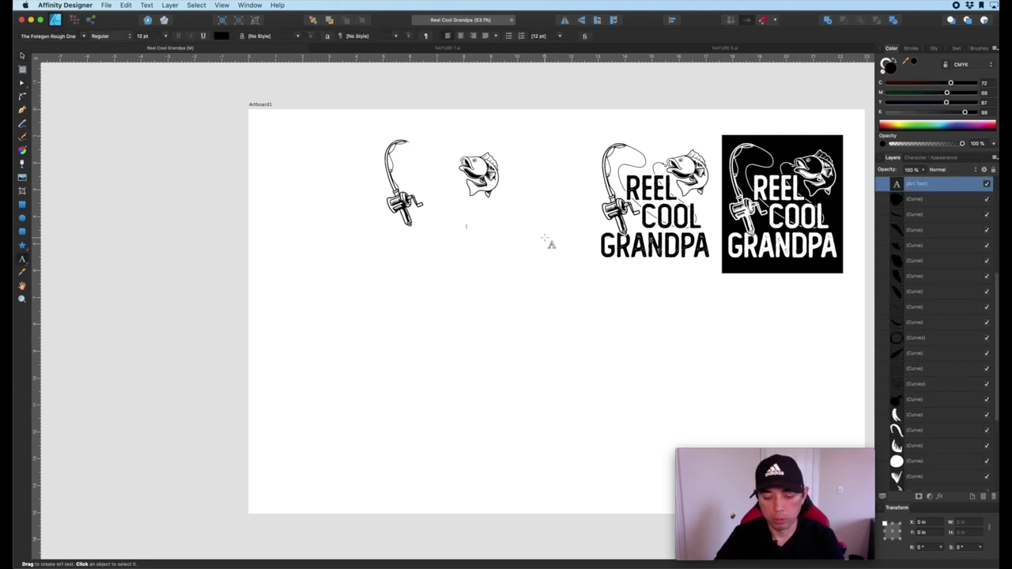
type("RE")
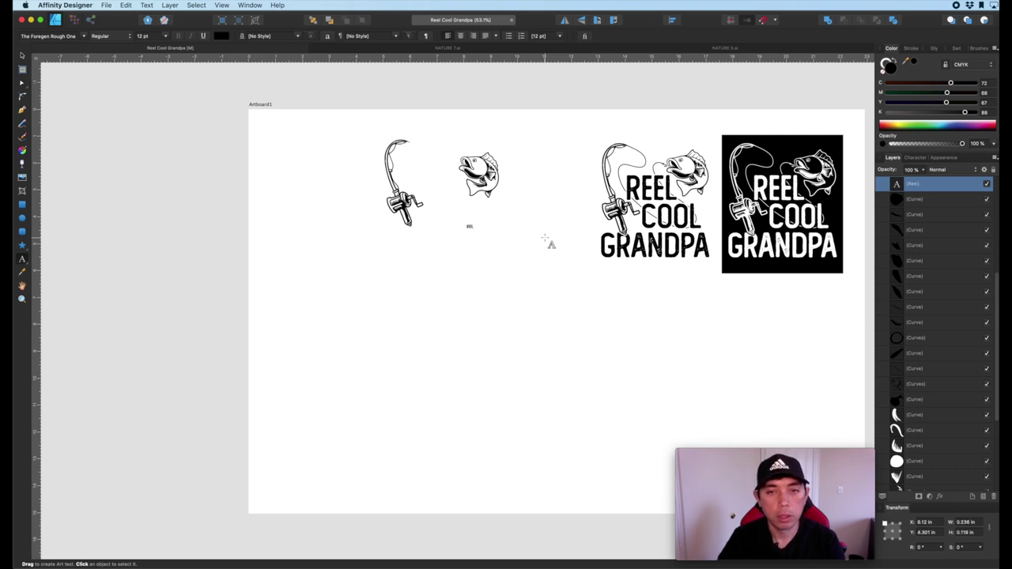
key("Escape")
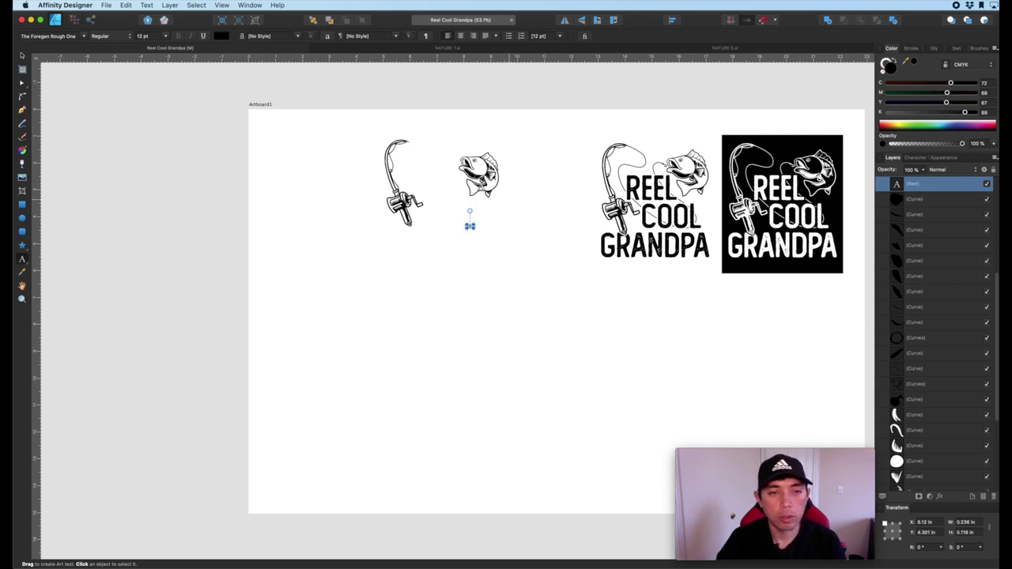
left_click(22, 56)
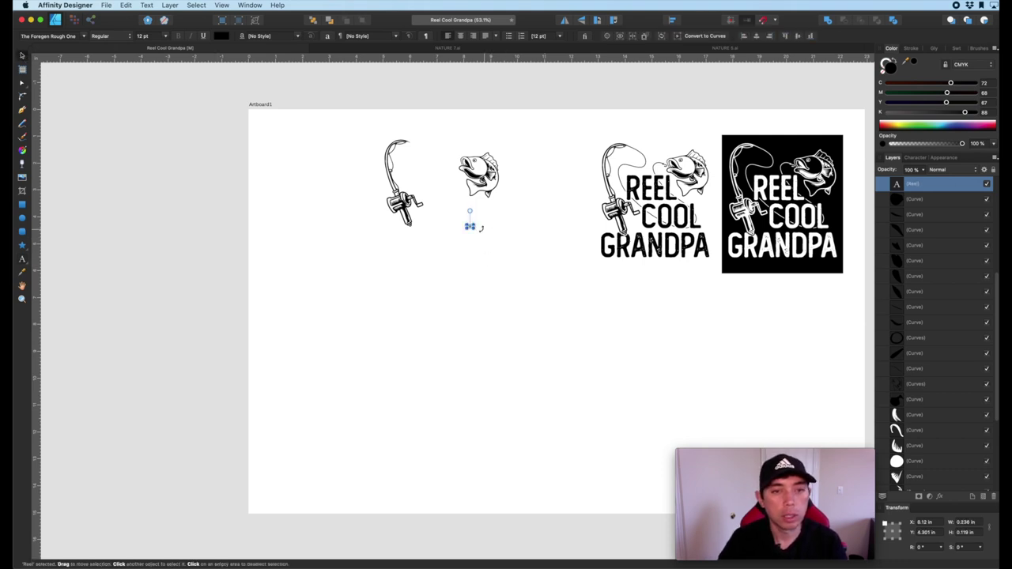
left_click_drag(480, 229, 438, 195)
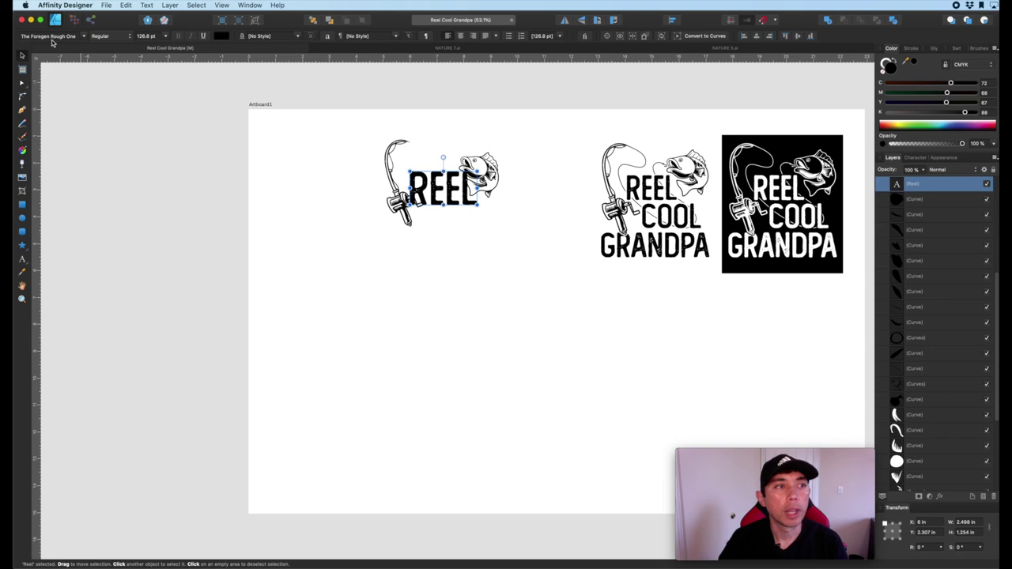
Preview other fonts in the font list, keeping The Foregen Rough One
left_click(82, 36)
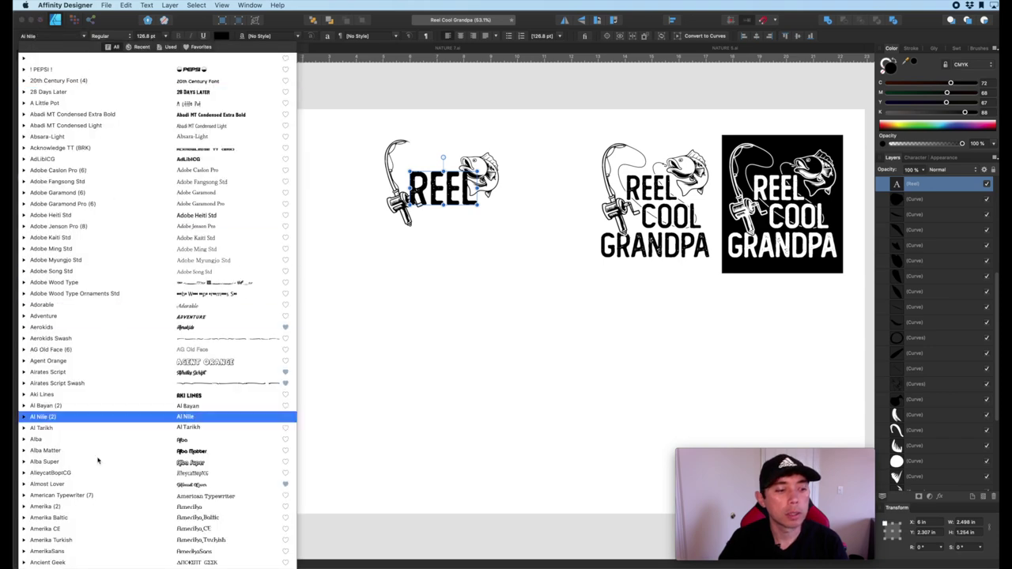
scroll(143, 395, "down", 10)
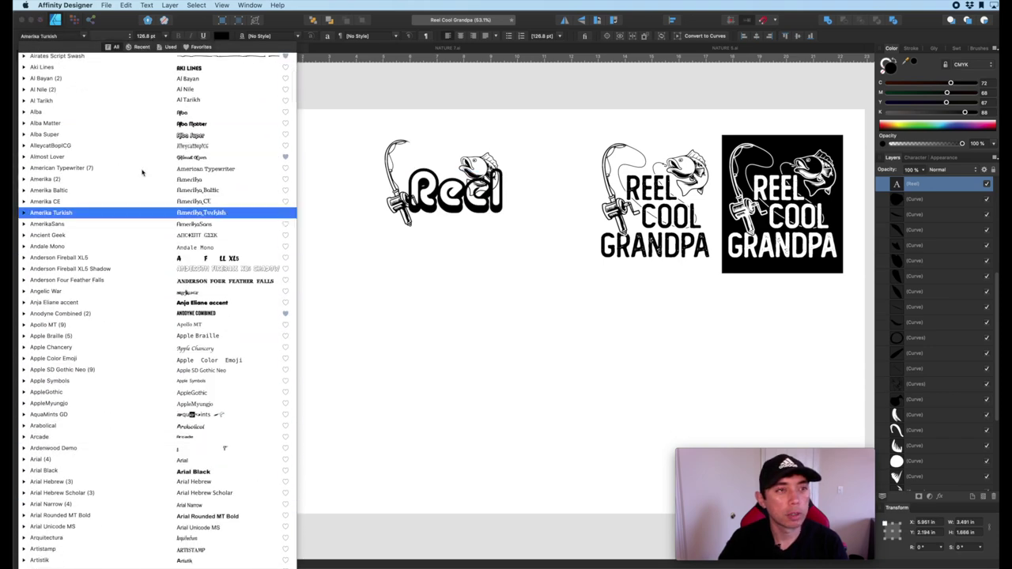
scroll(164, 265, "down", 20)
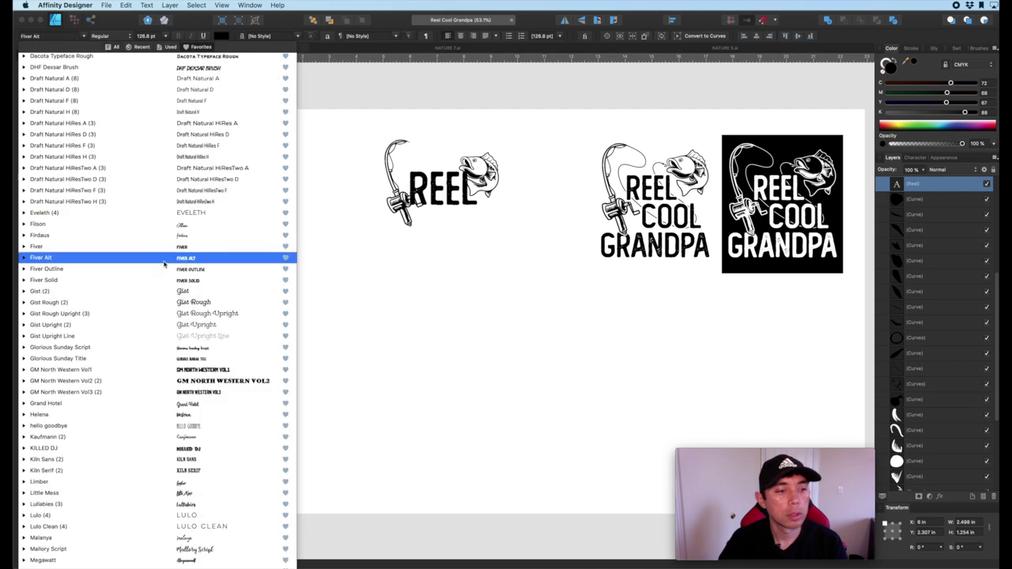
scroll(165, 265, "down", 4)
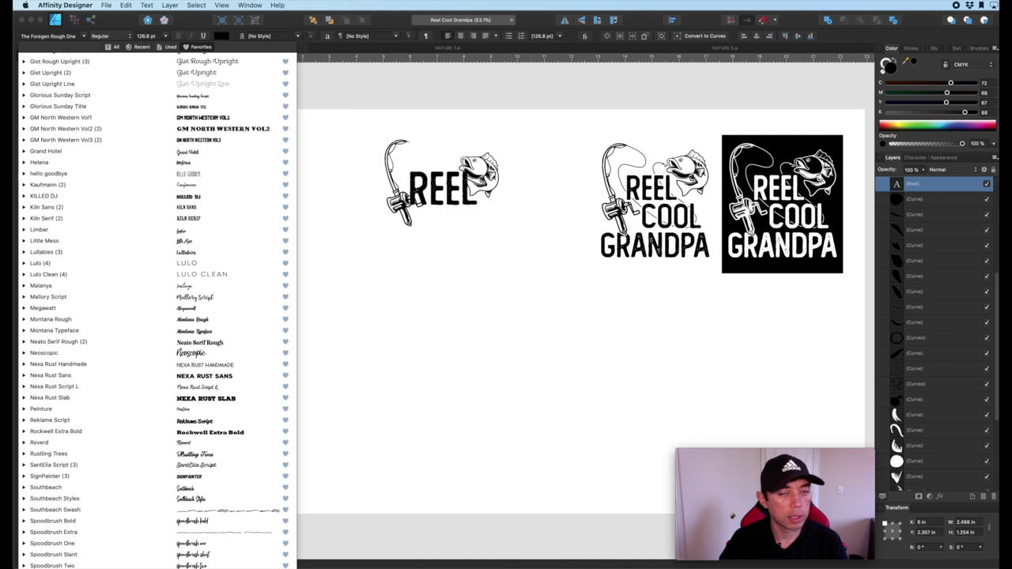
key("Return")
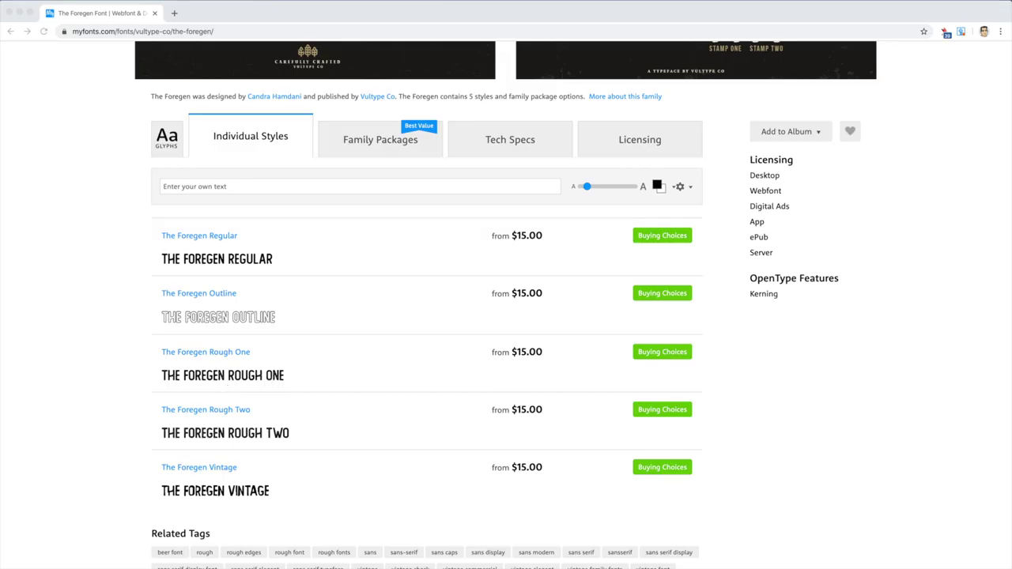
Browse The Foregen showcase images on MyFonts, then shrink REEL to 65 pt
scroll(375, 372, "down", 1)
scroll(375, 373, "up", 3)
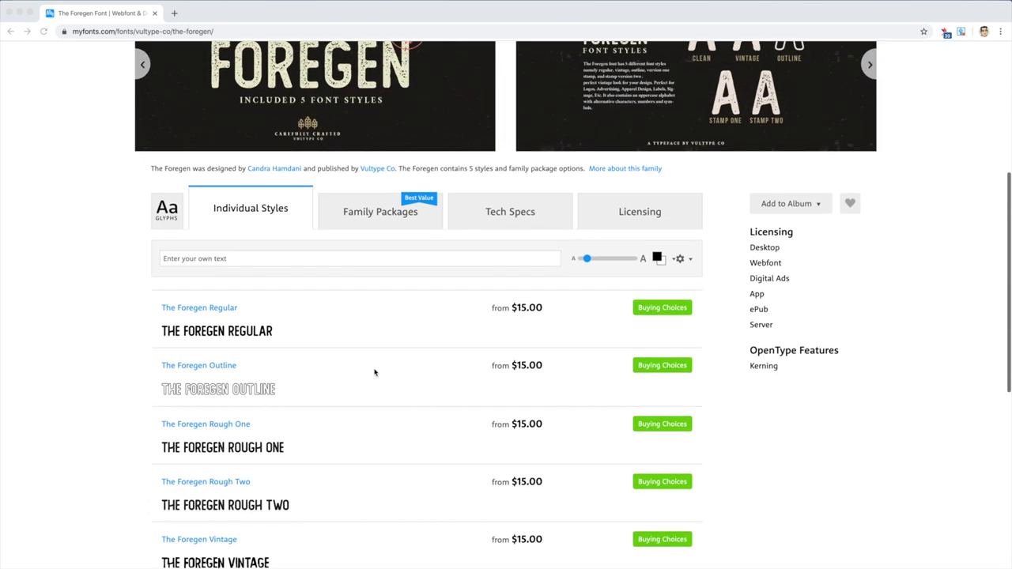
scroll(375, 372, "up", 3)
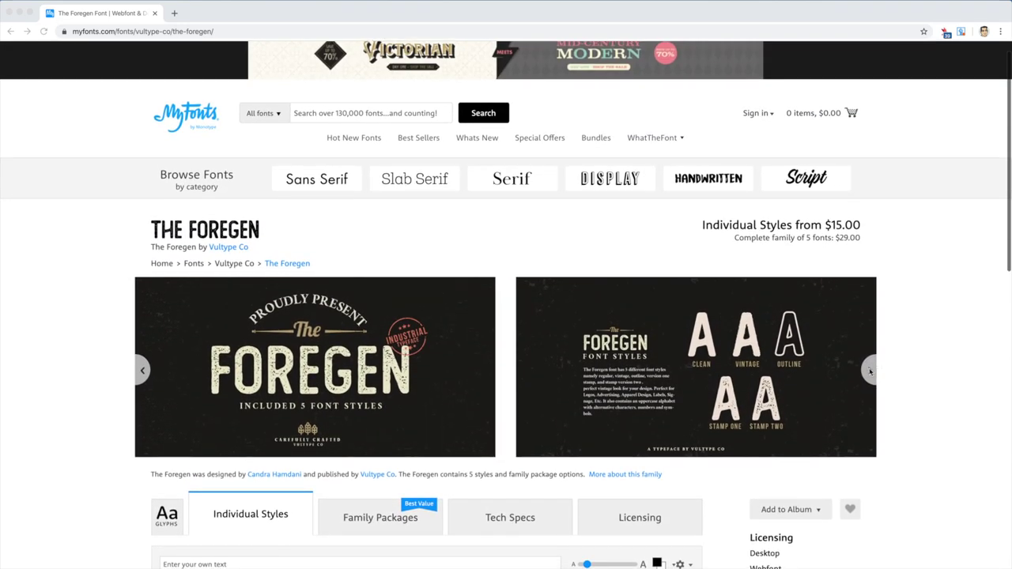
left_click(870, 372)
left_click(869, 372)
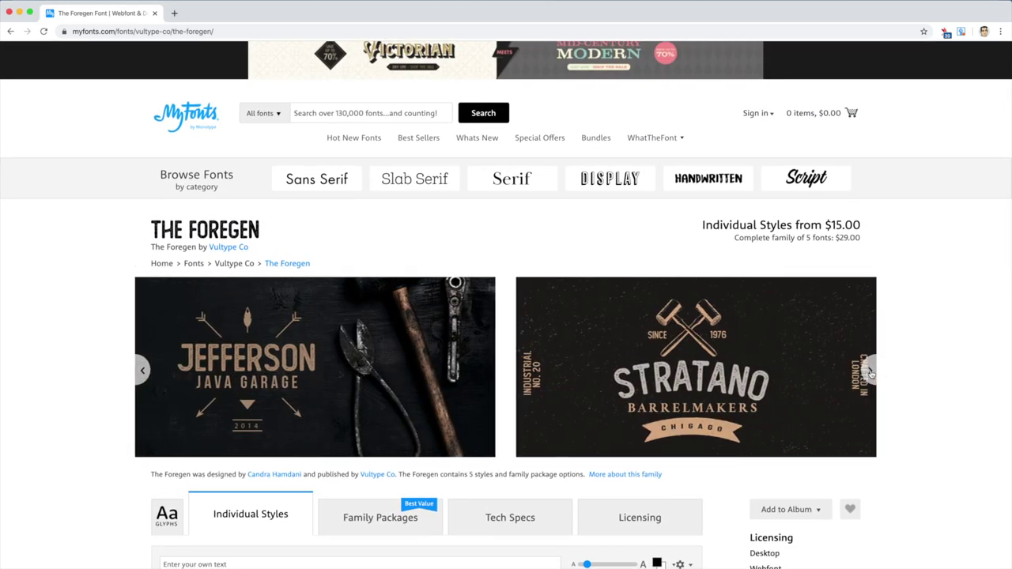
left_click(870, 372)
left_click(869, 372)
left_click(870, 372)
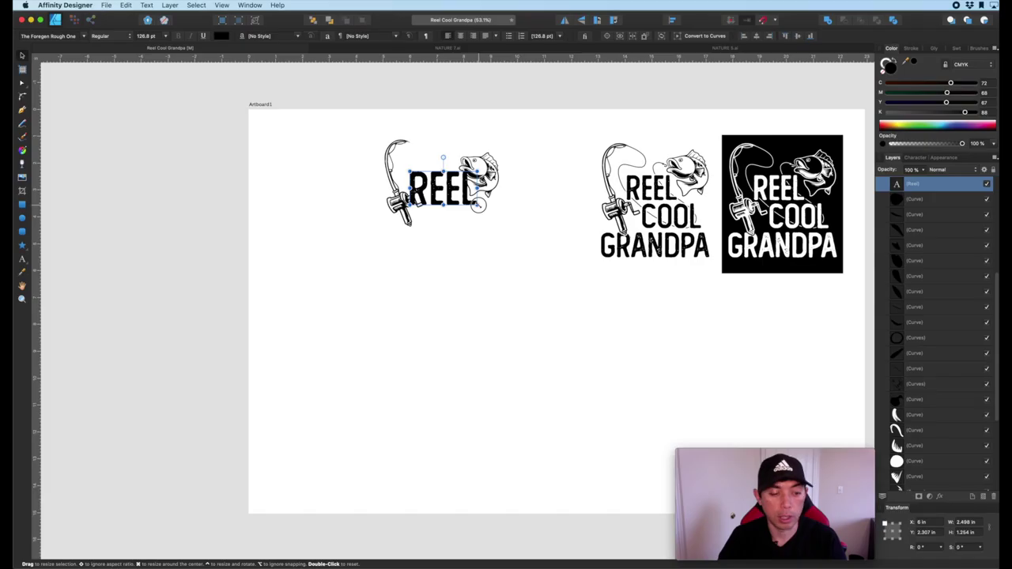
left_click_drag(477, 207, 451, 189)
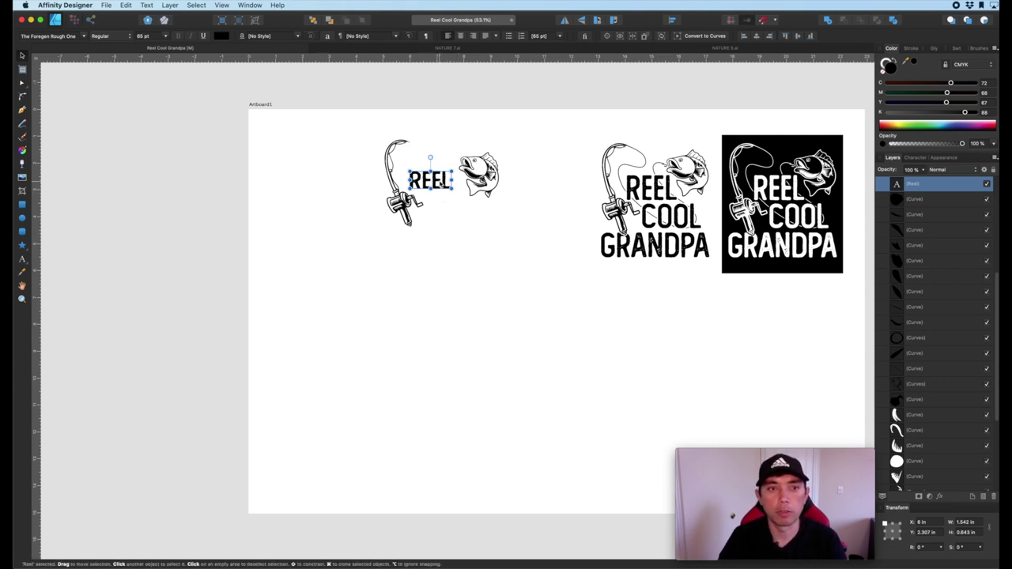
Position REEL and duplicate it into two staggered copies below, nudging the bottom one right
left_click_drag(440, 184, 461, 205)
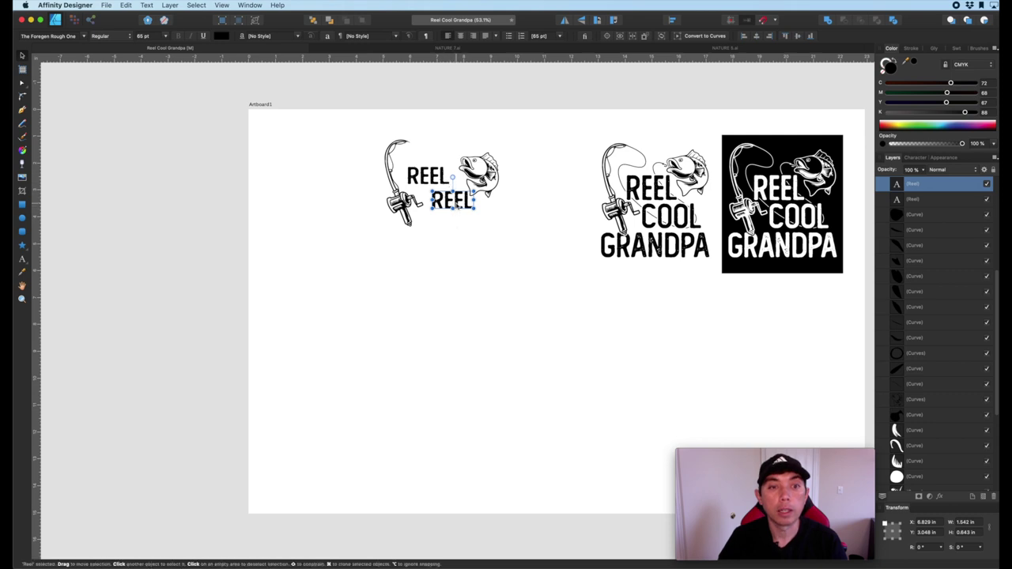
left_click_drag(456, 204, 441, 240)
left_click(455, 207)
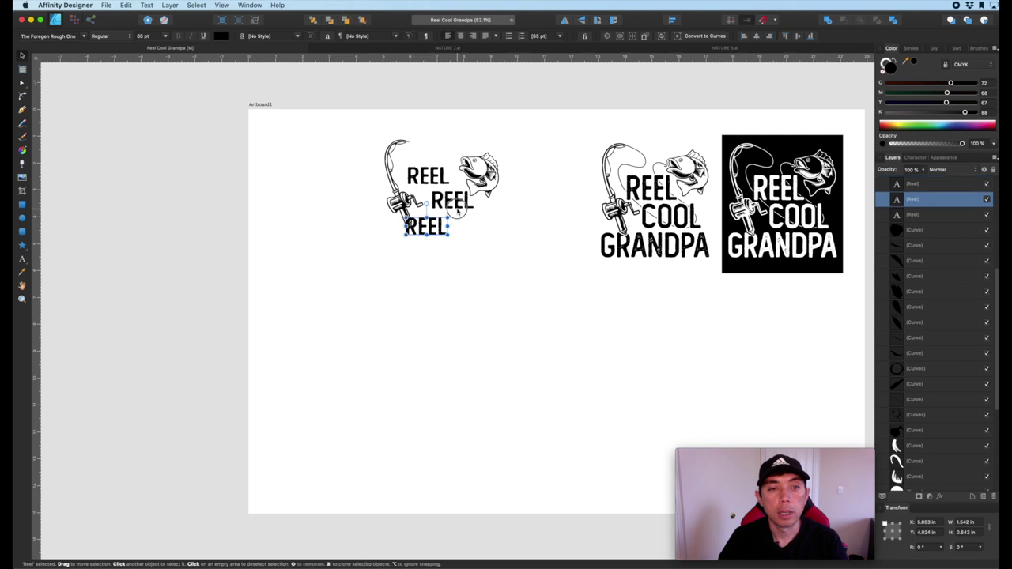
left_click_drag(456, 207, 490, 245)
key("super+z")
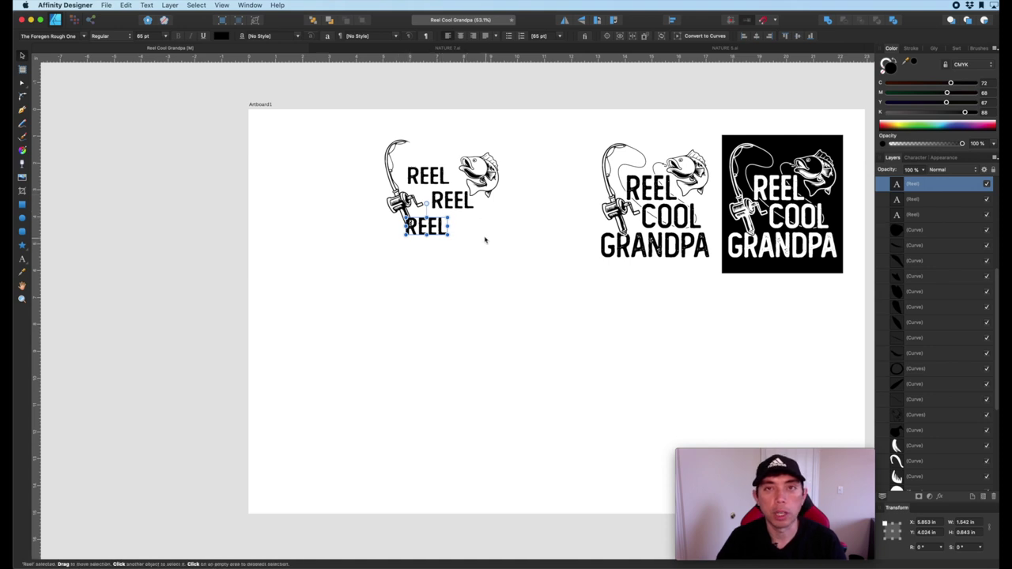
left_click_drag(436, 227, 457, 227)
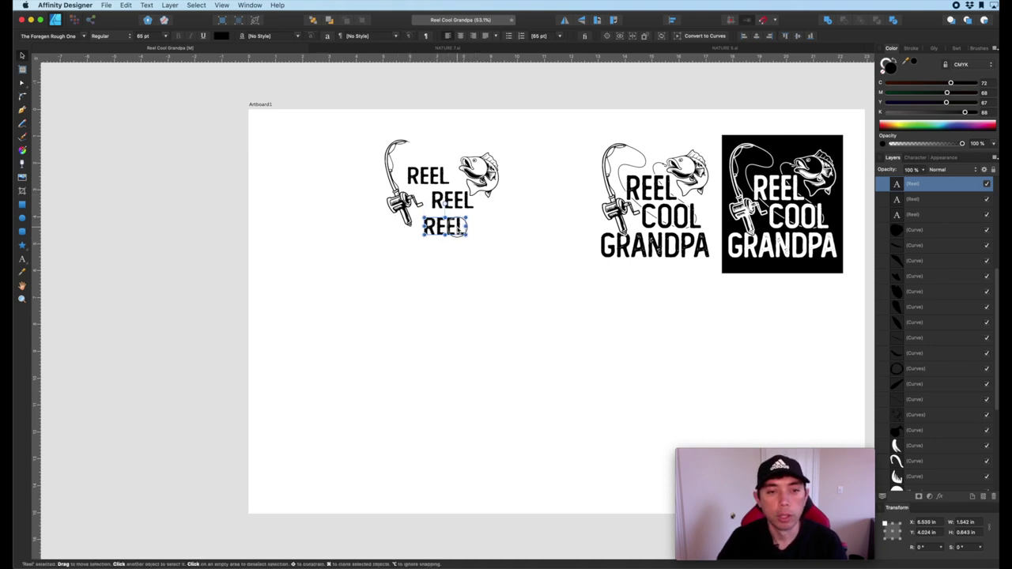
double_click(457, 227)
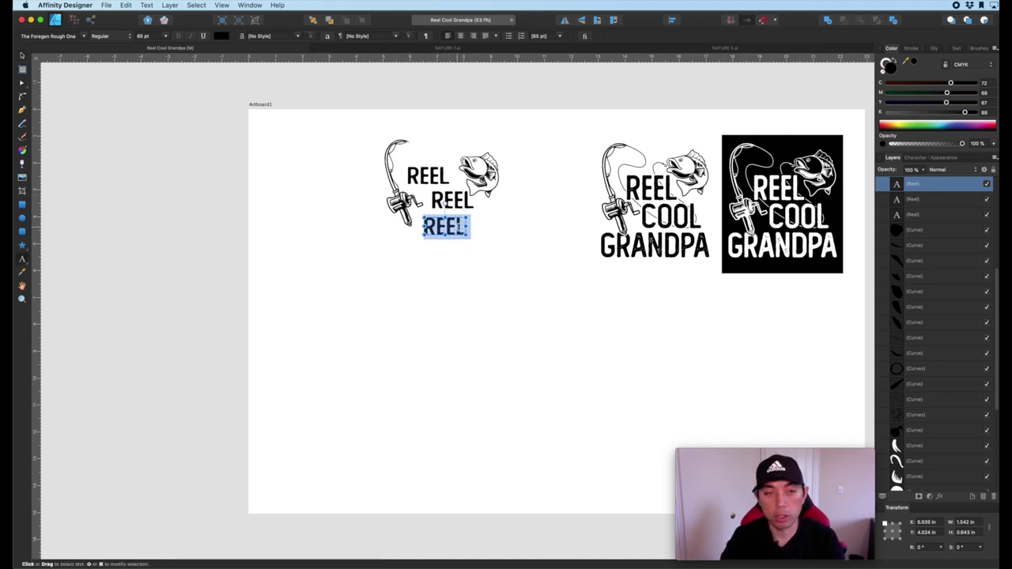
Retype the bottom REEL copy as GRANDPA and the middle copy as COOL
type("GRANDPA")
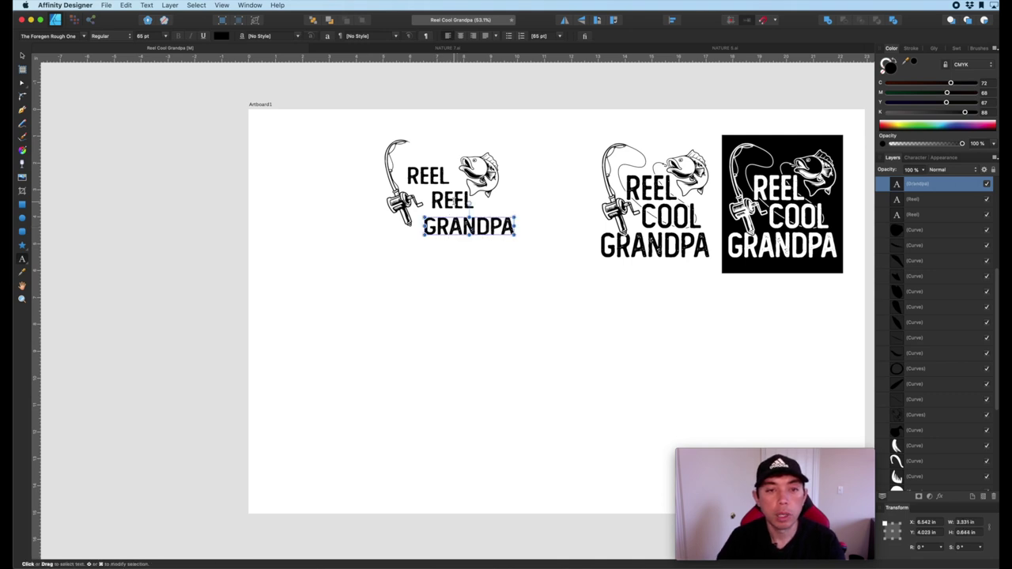
double_click(451, 199)
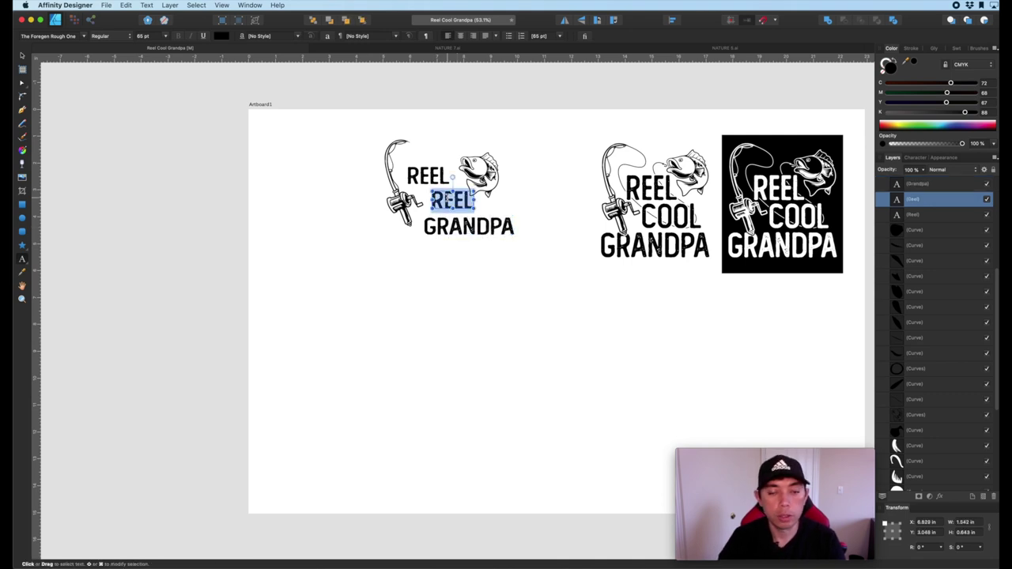
type("COOL")
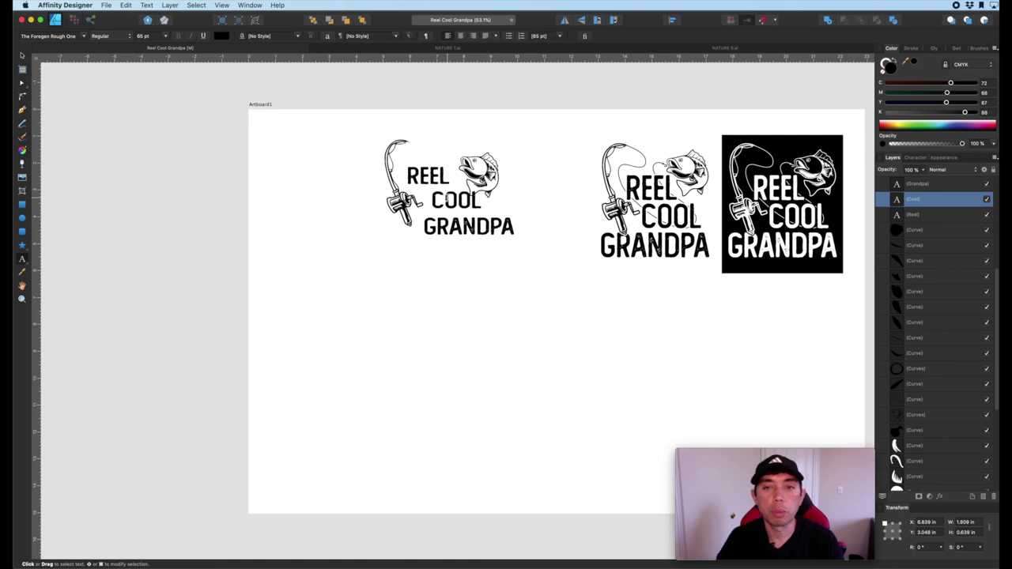
key("Escape")
Check the GRANDPA text and fish selections, then bring up the artboard context menu
left_click(22, 56)
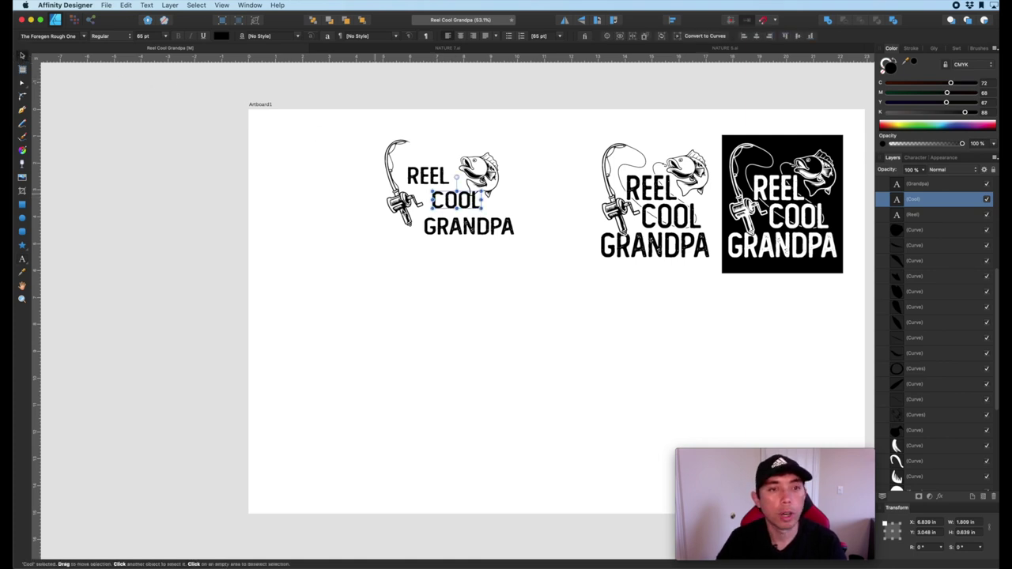
left_click(509, 224)
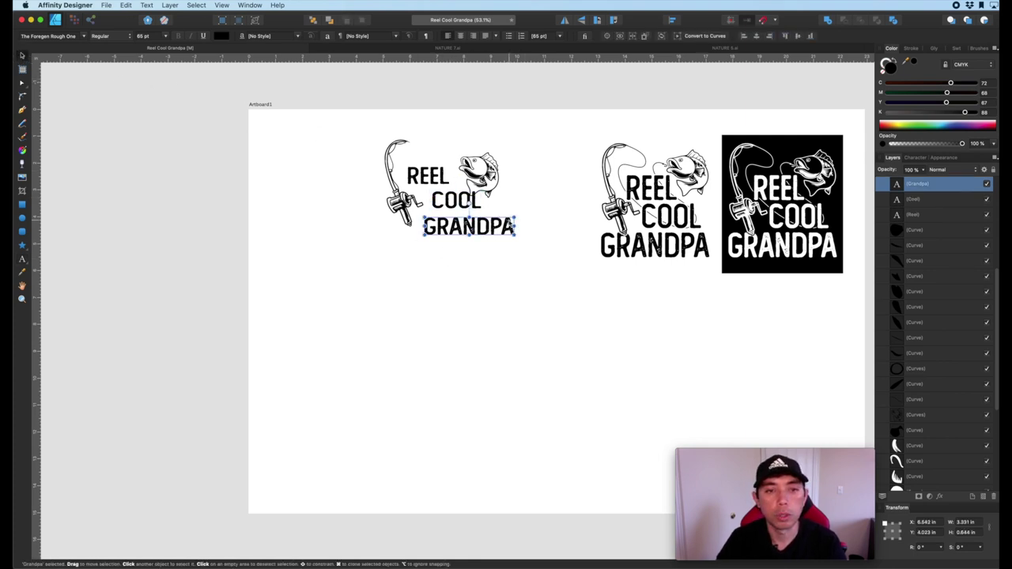
left_click(532, 196)
left_click(482, 169)
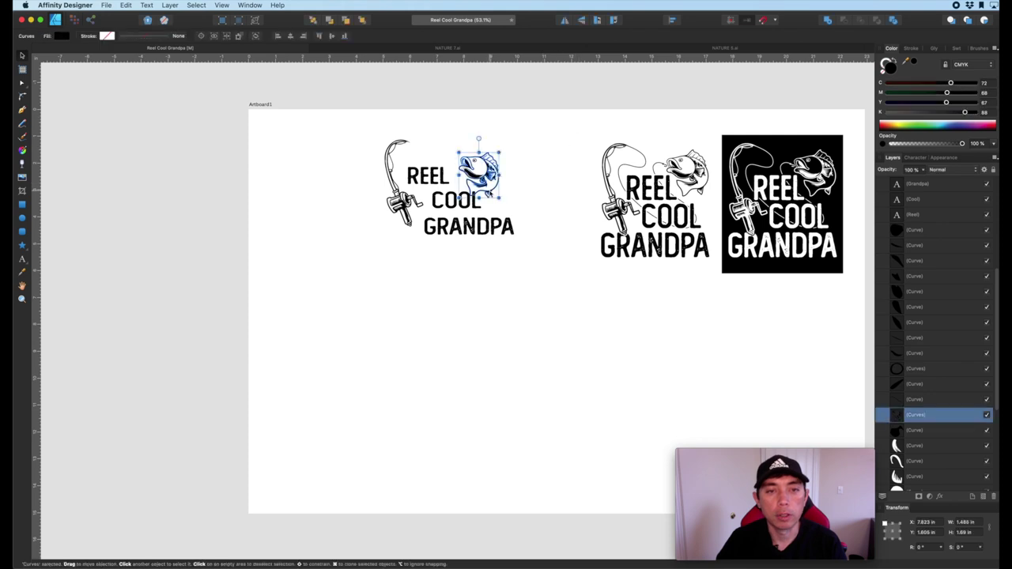
left_click(563, 167)
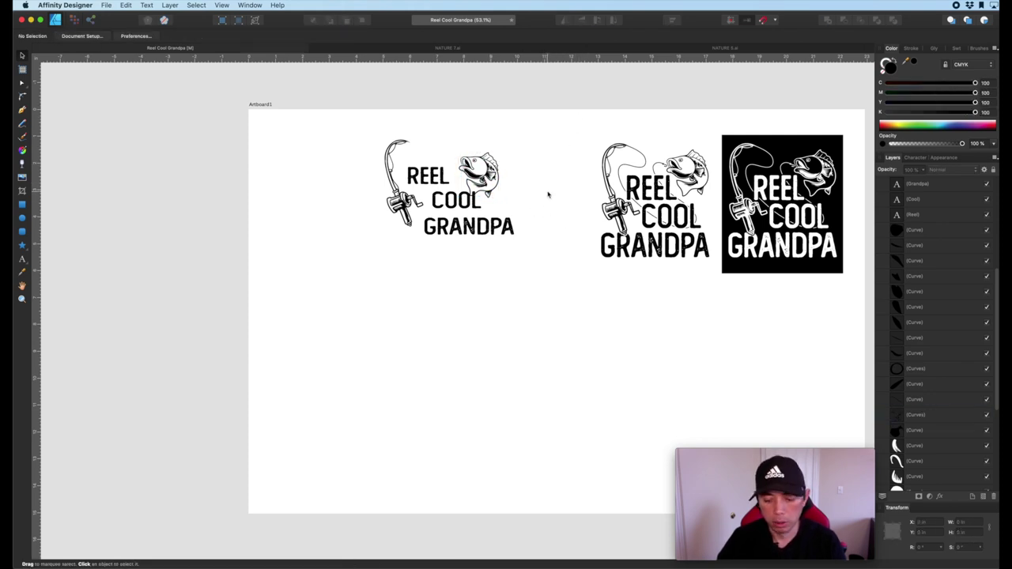
right_click(547, 194)
Dismiss the context menu, narrow GRANDPA slightly, and move COOL down and right
key("Escape")
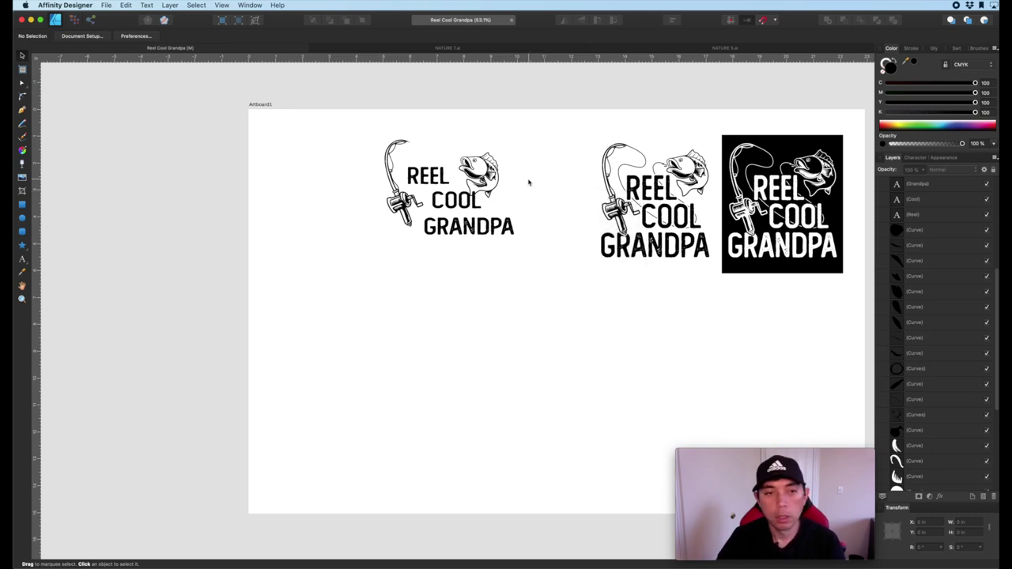
scroll(529, 181, "up", 10)
scroll(482, 203, "down", 2)
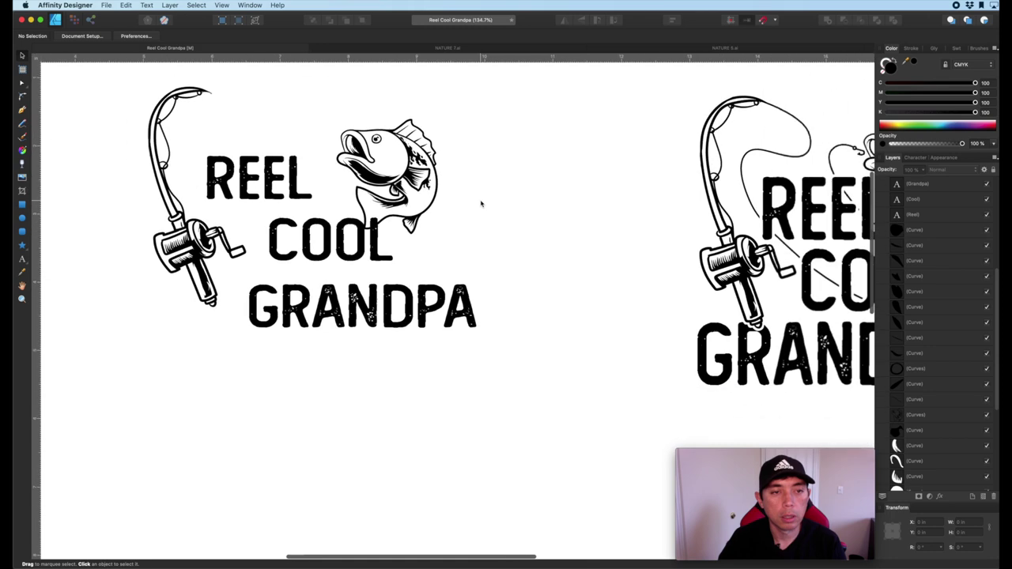
scroll(480, 204, "left", 5)
left_click(498, 269)
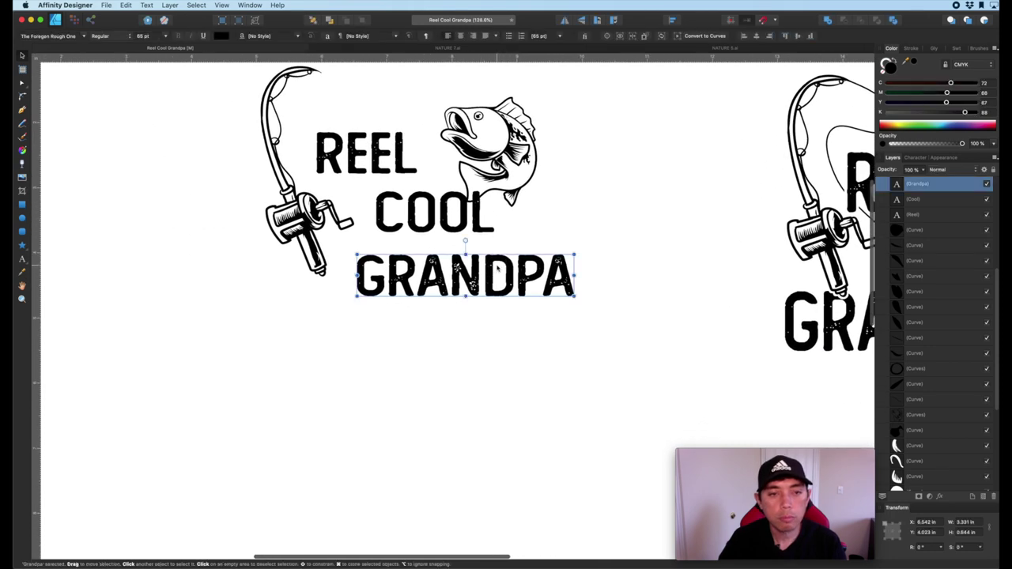
left_click_drag(574, 275, 554, 274)
left_click_drag(465, 229, 514, 230)
Tuck REEL and the fish together, then group all the fish's pieces into one object
scroll(479, 244, "down", 4)
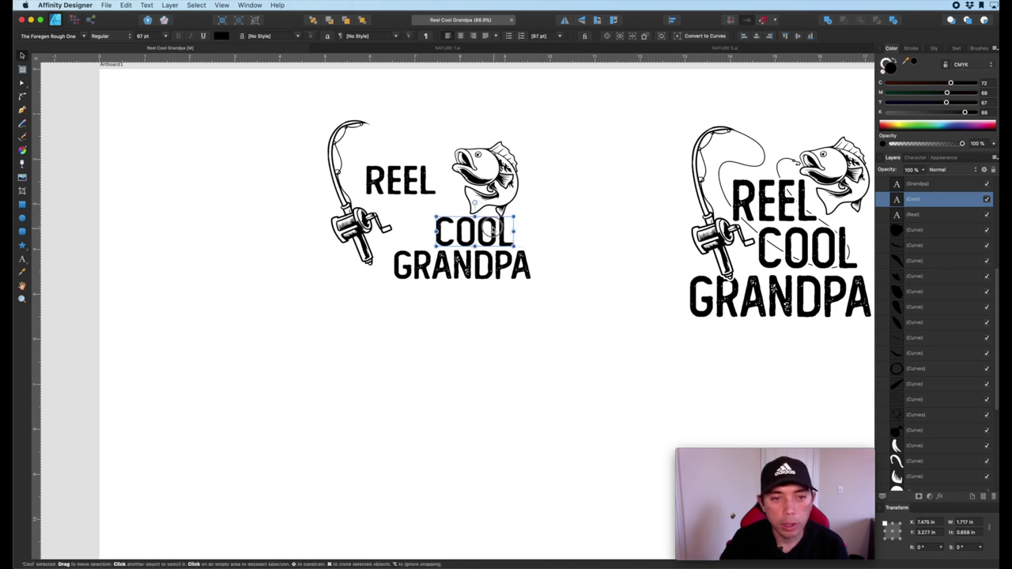
left_click_drag(423, 185, 461, 204)
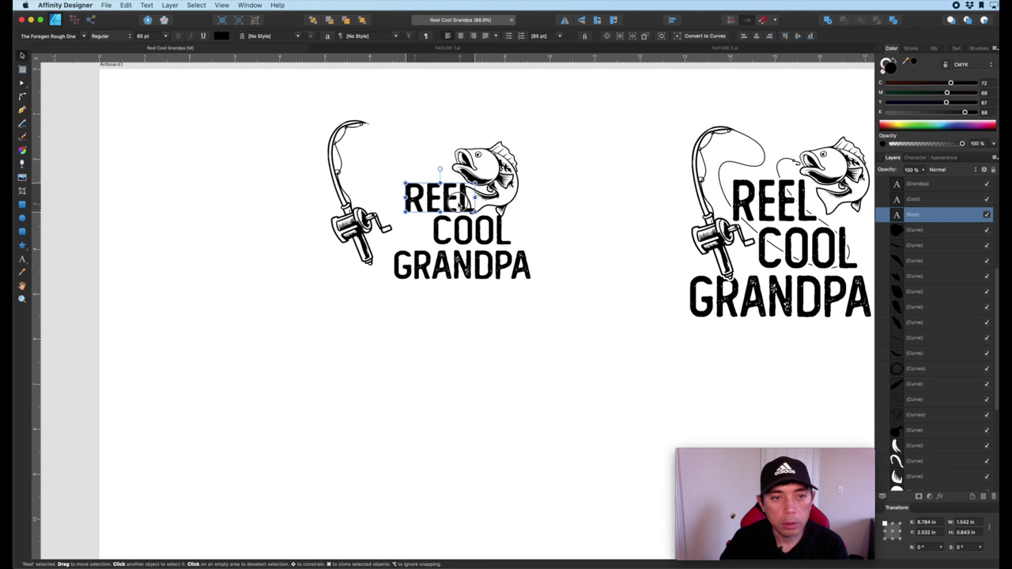
left_click_drag(506, 180, 539, 194)
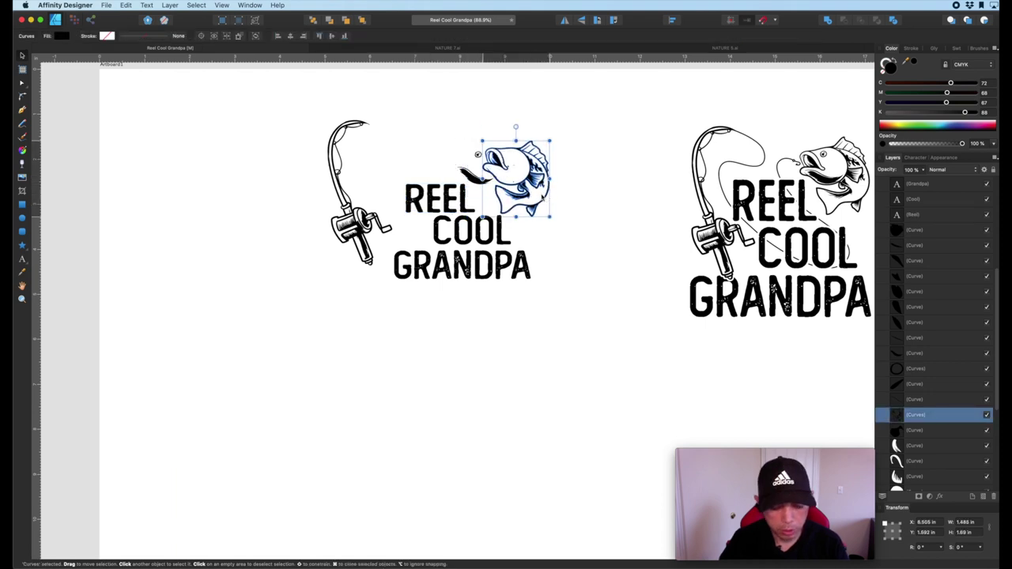
left_click_drag(562, 115, 451, 225)
key("super+g")
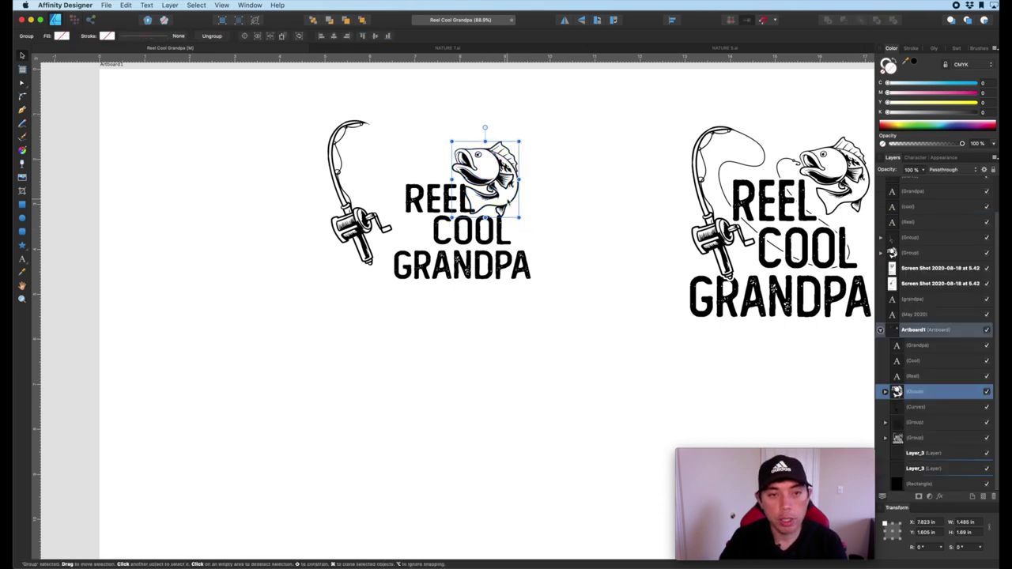
Shift the fish group right and tilt it about 5.7 degrees
mouse_move(494, 177)
left_mouse_down()
mouse_move(523, 178)
mouse_move(513, 178)
left_mouse_up()
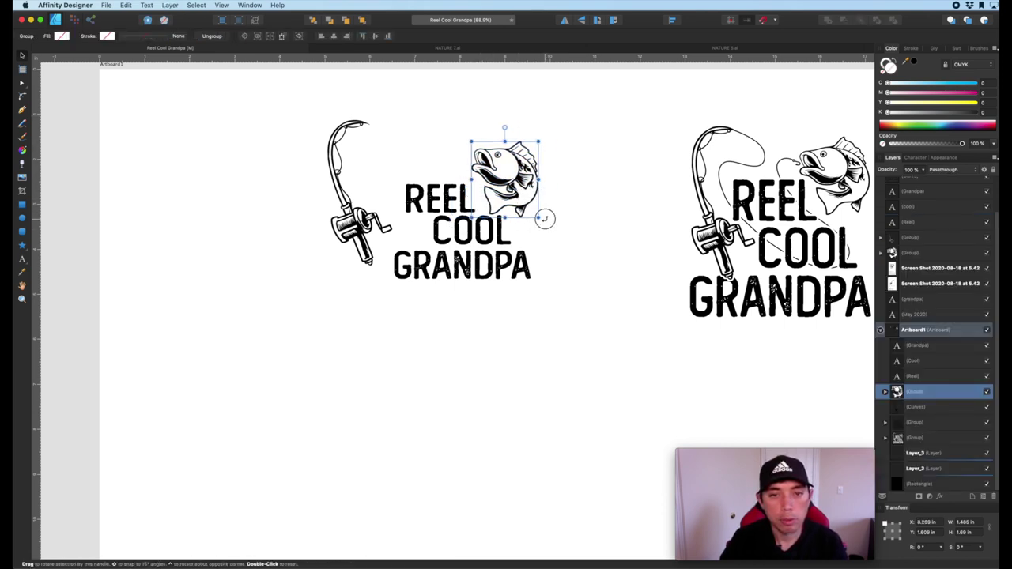
left_click_drag(545, 214, 510, 183)
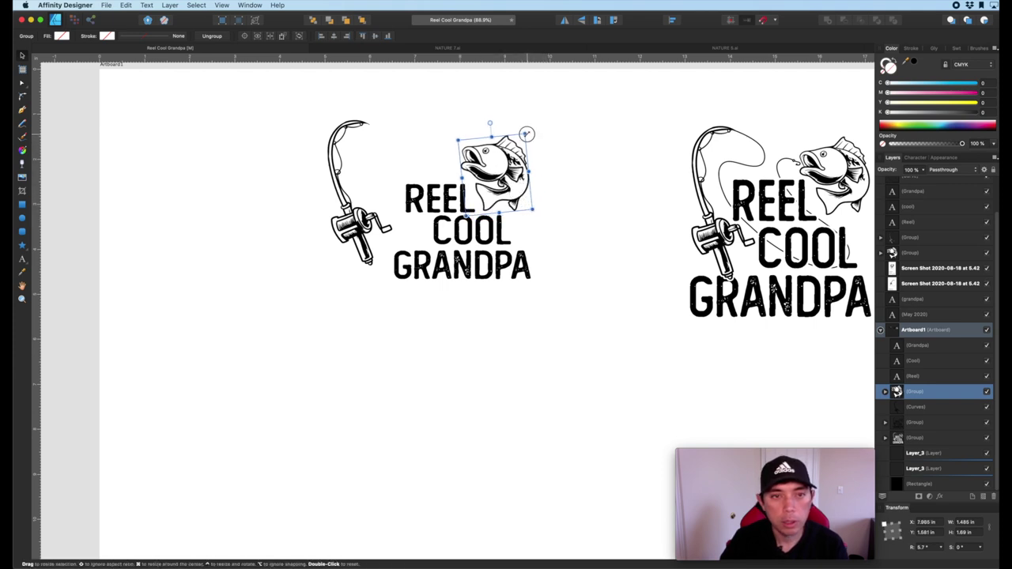
left_click_drag(527, 134, 528, 129)
Move the rod right, enlarge GRANDPA, nudge COOL, and scale the fishing rod down
mouse_move(355, 222)
left_mouse_down()
mouse_move(386, 221)
mouse_move(368, 209)
left_mouse_up()
left_click(411, 273)
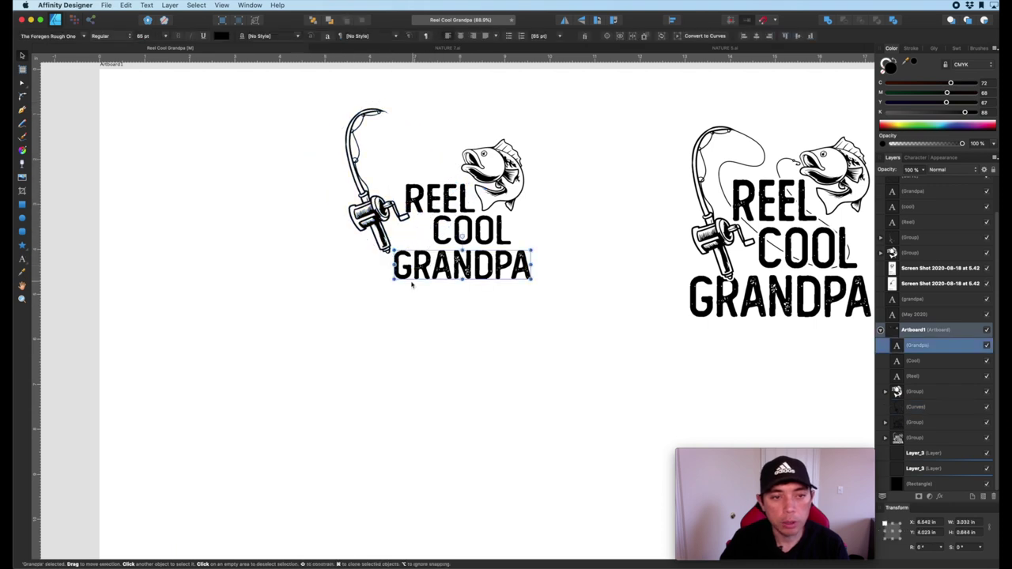
left_click_drag(394, 278, 372, 290)
left_click(448, 200)
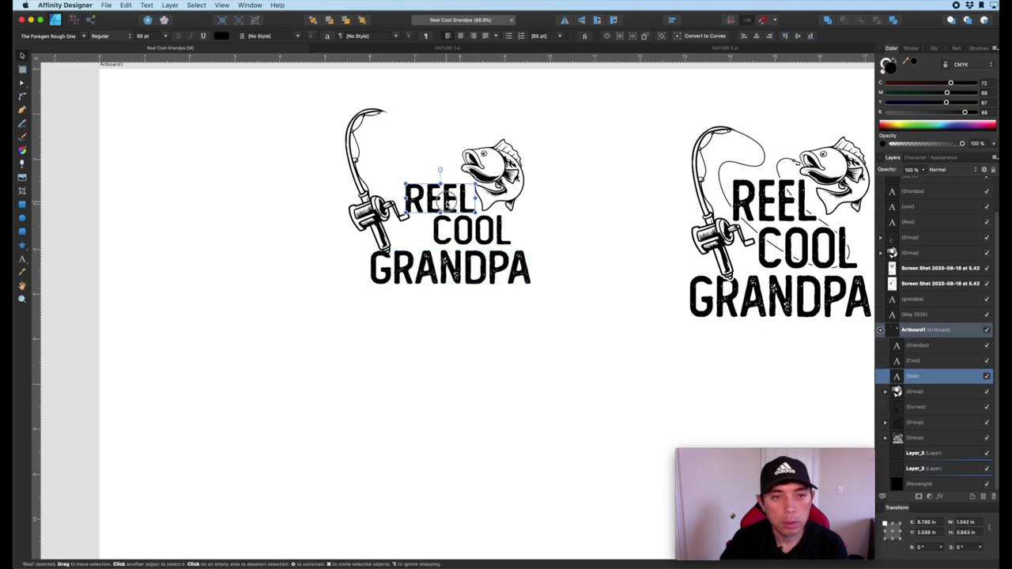
left_click(466, 230)
left_click_drag(459, 225, 455, 225)
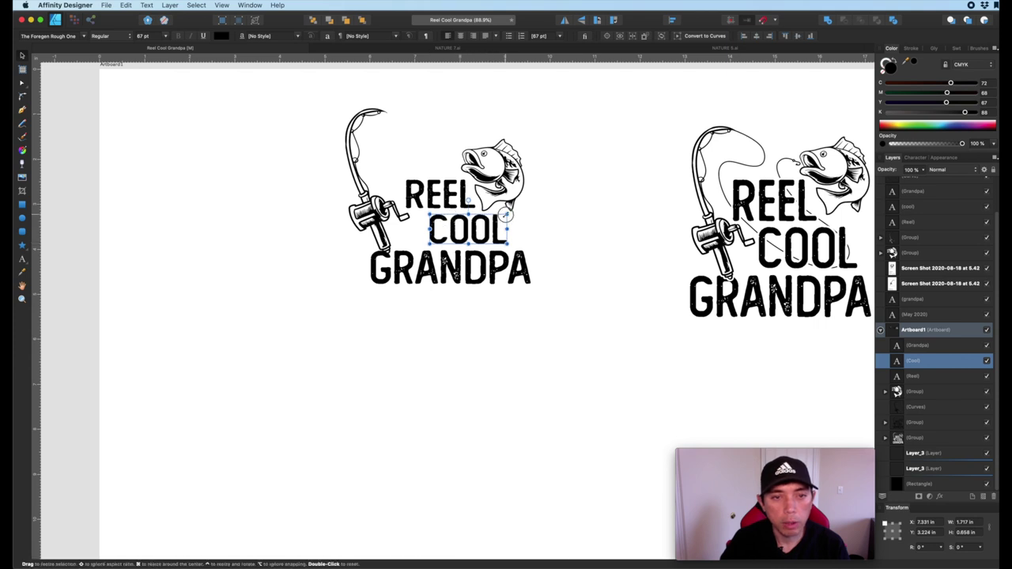
left_click(387, 206)
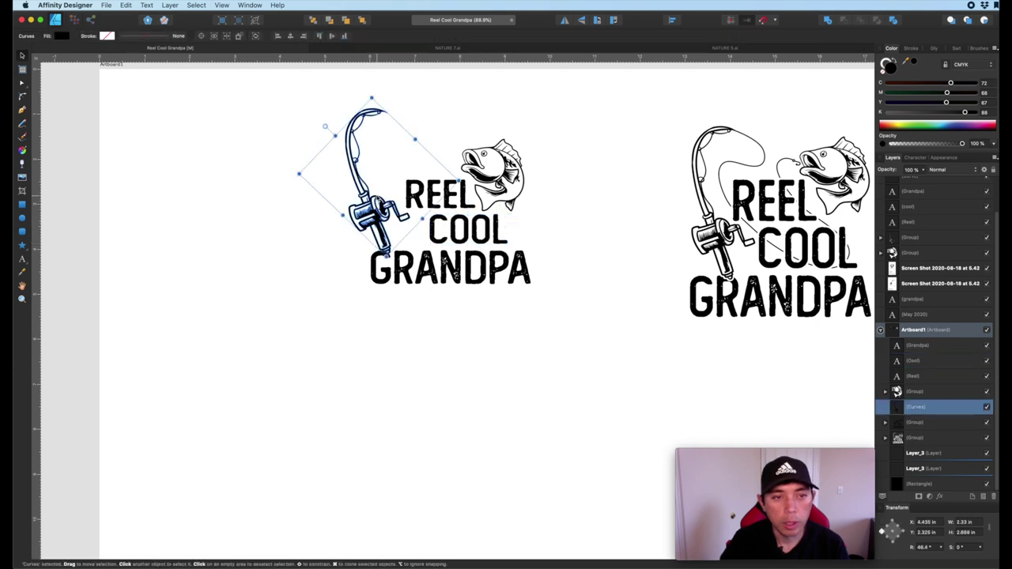
left_click_drag(370, 98, 382, 124)
left_click(426, 191)
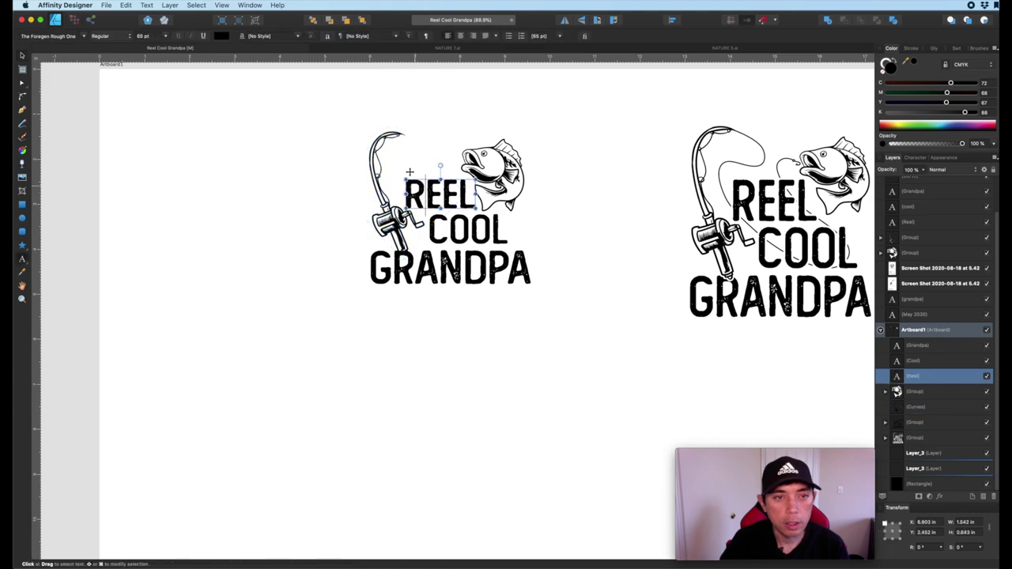
Enlarge the COOL text slightly to 70.5 pt
scroll(427, 191, "up", 5)
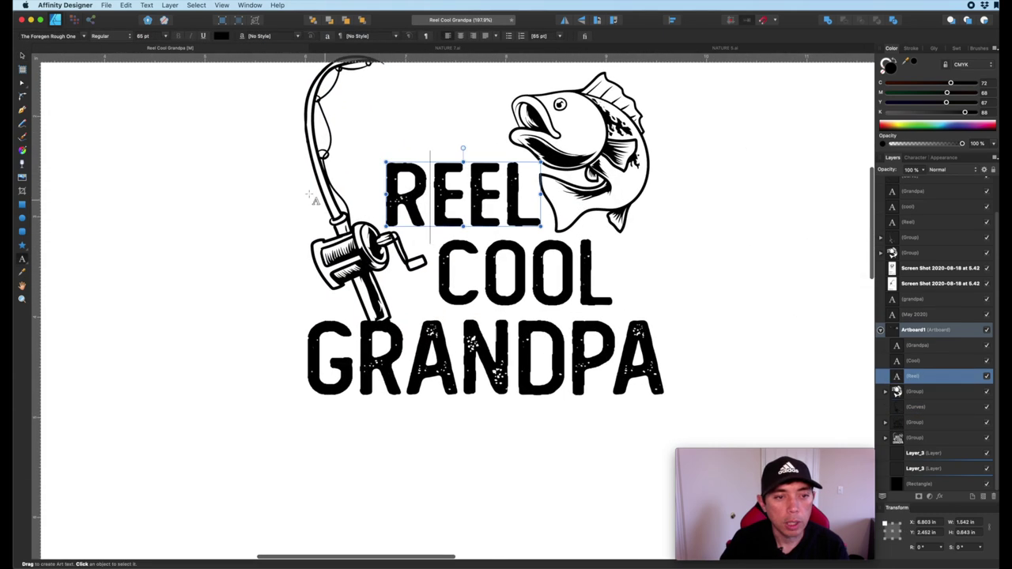
left_click(23, 56)
left_click(443, 378)
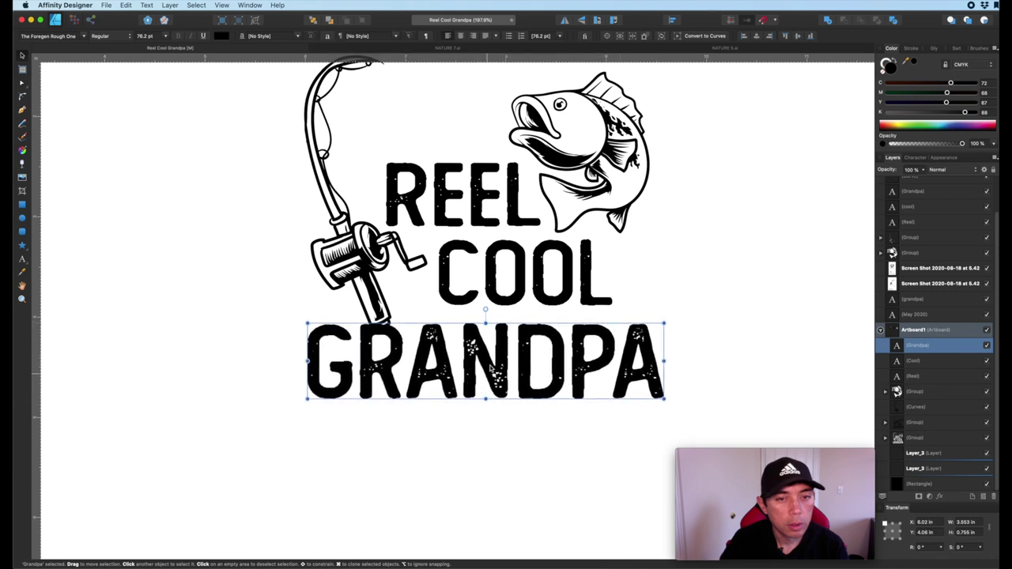
left_click(506, 294)
mouse_move(607, 301)
left_mouse_down()
mouse_move(620, 292)
mouse_move(610, 305)
left_mouse_up()
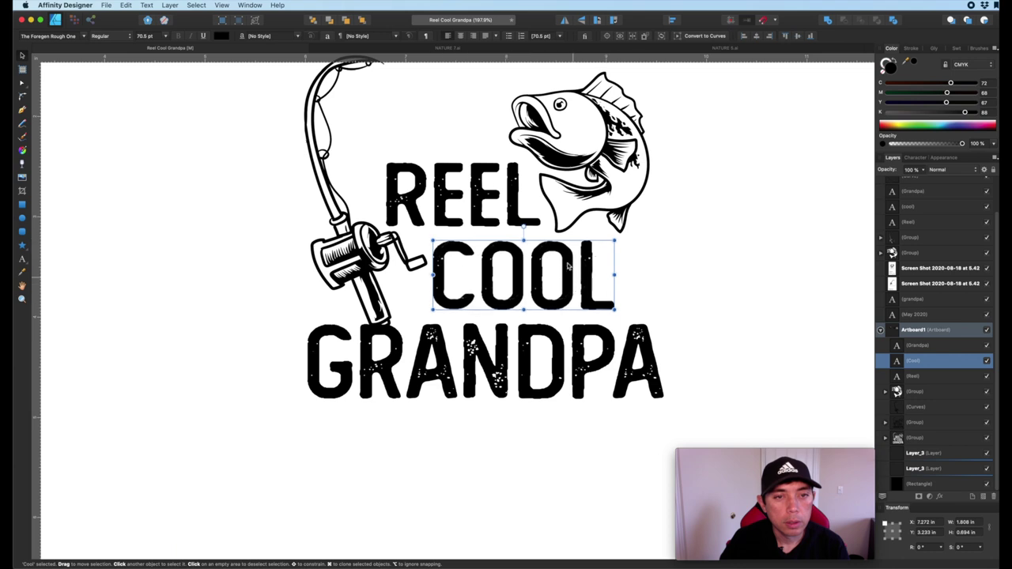
Enlarge the REEL text and nudge the fish group slightly right
left_click(503, 174)
left_click_drag(388, 162, 378, 157)
left_click(605, 150)
left_click_drag(605, 148, 608, 148)
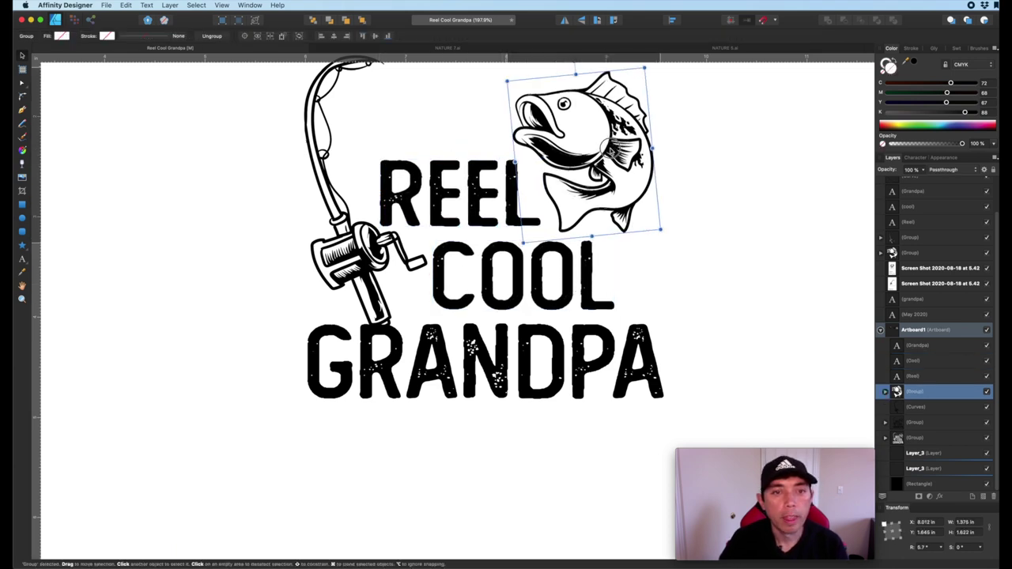
left_click(314, 206)
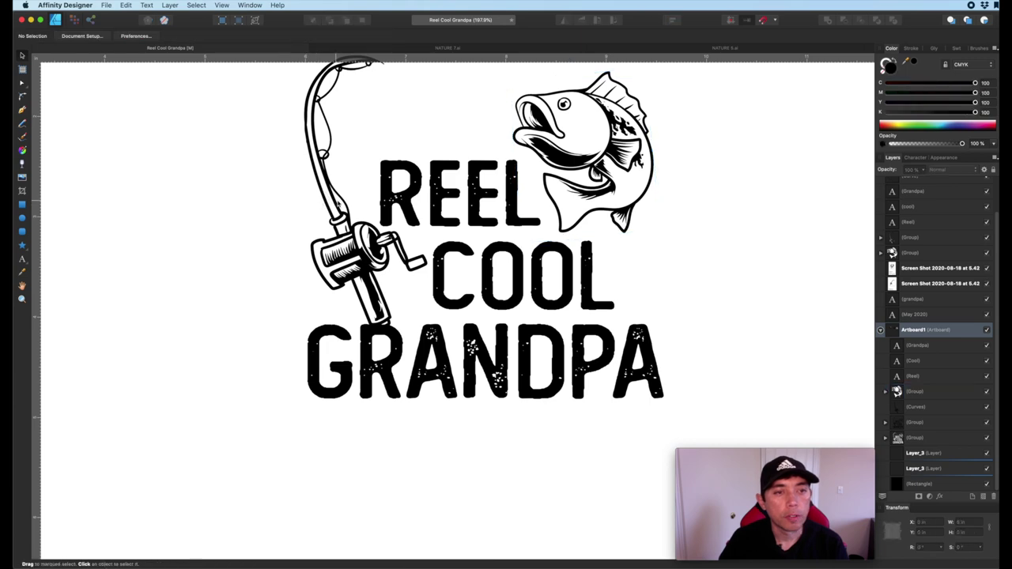
left_click(331, 203)
scroll(320, 205, "down", 6)
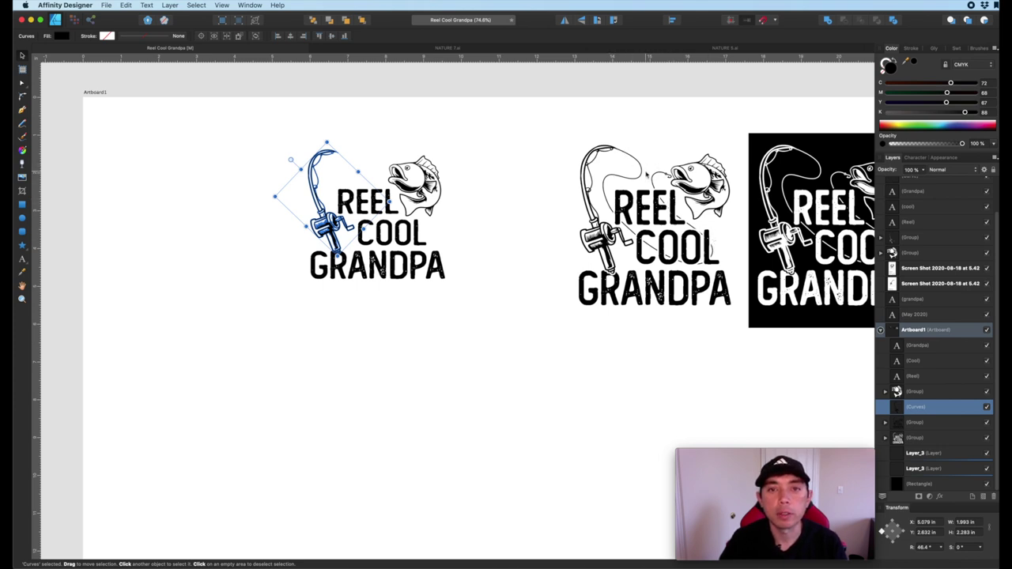
Draw a pen curve from the rod tip, looping back toward the rod and sweeping down through the lettering
left_click(371, 125)
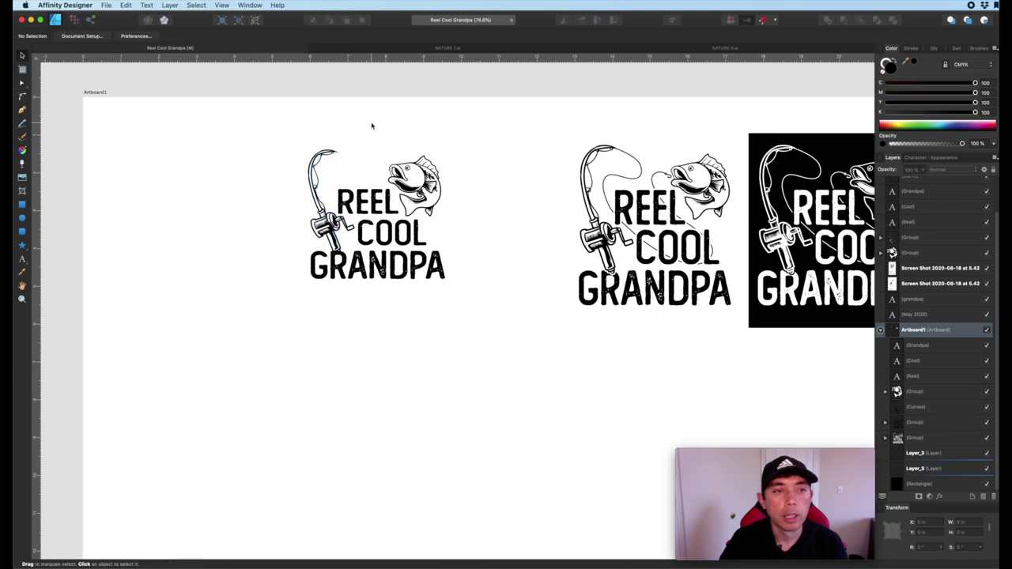
scroll(366, 144, "up", 3)
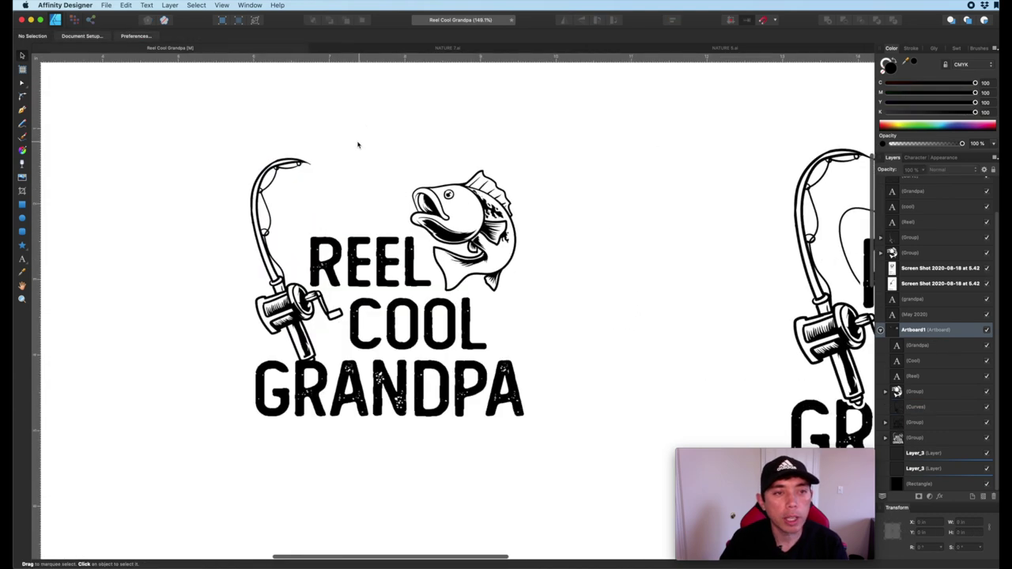
left_click(23, 109)
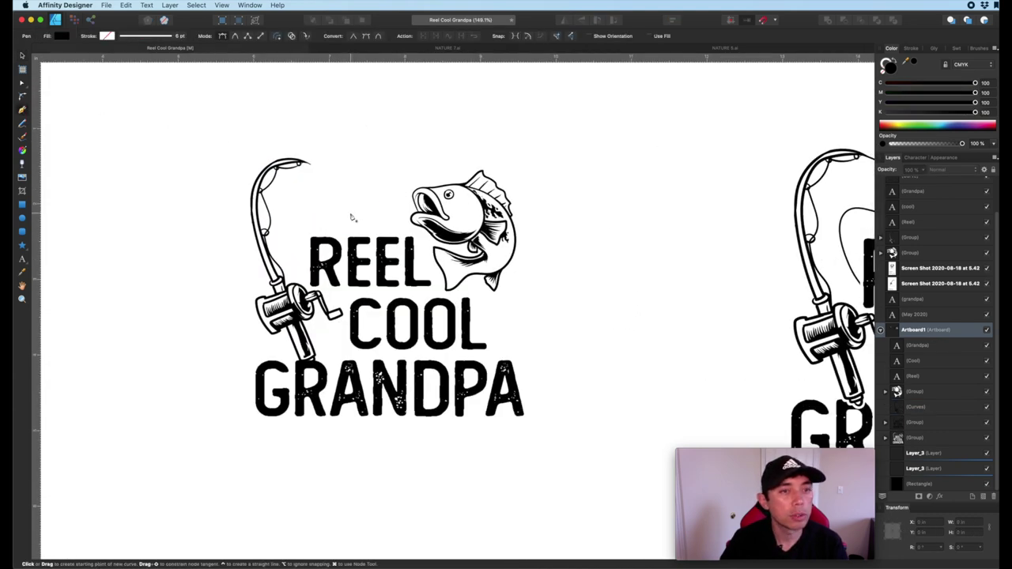
left_click(310, 165)
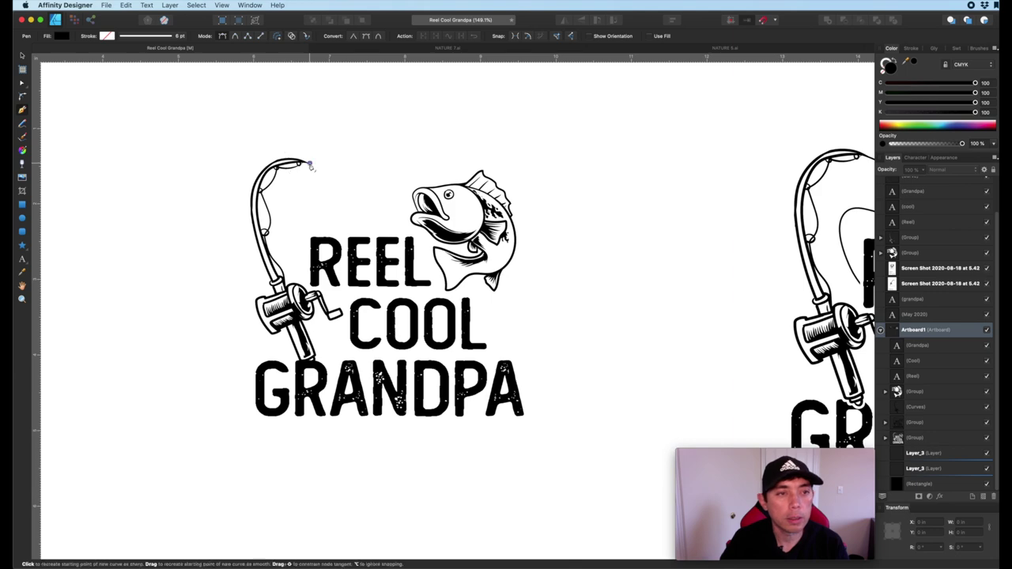
scroll(316, 170, "right", 3)
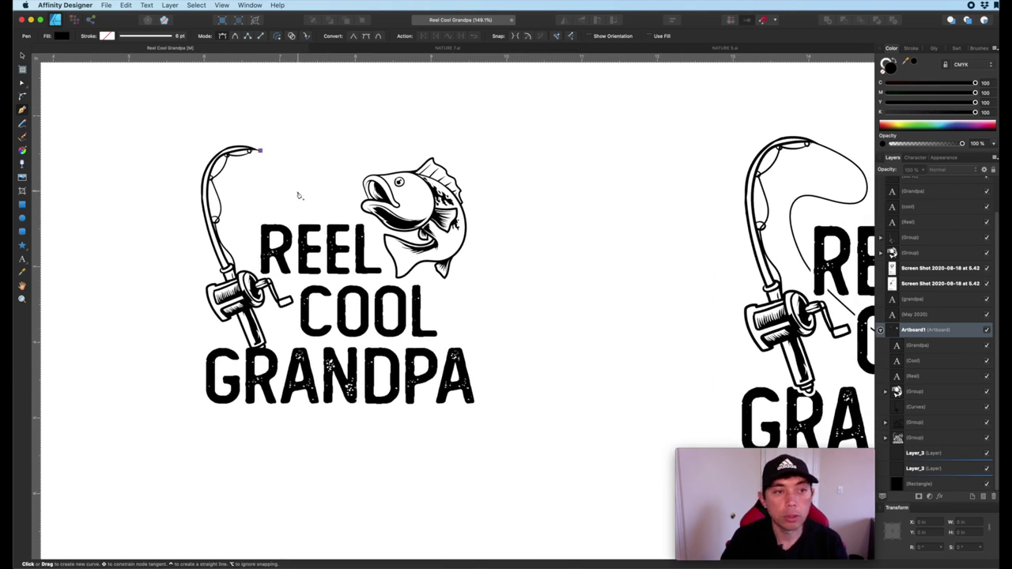
left_click_drag(295, 194, 277, 215)
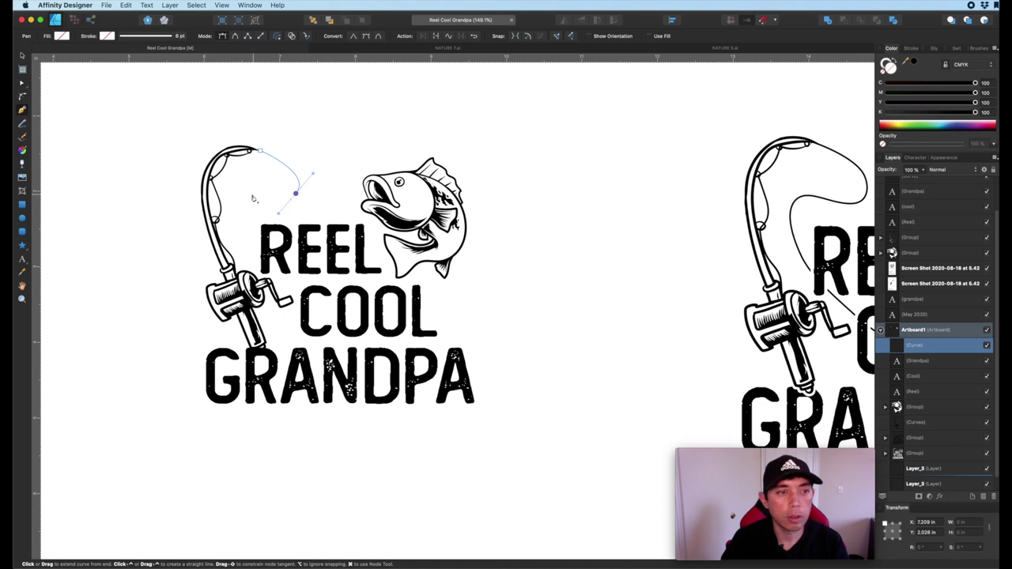
left_click_drag(243, 194, 229, 207)
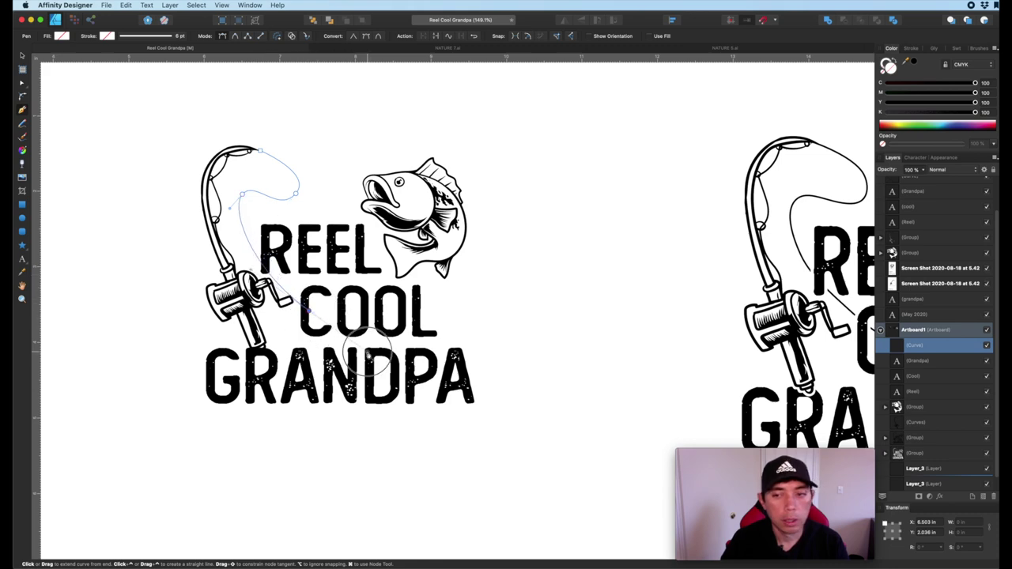
scroll(369, 356, "down", 5)
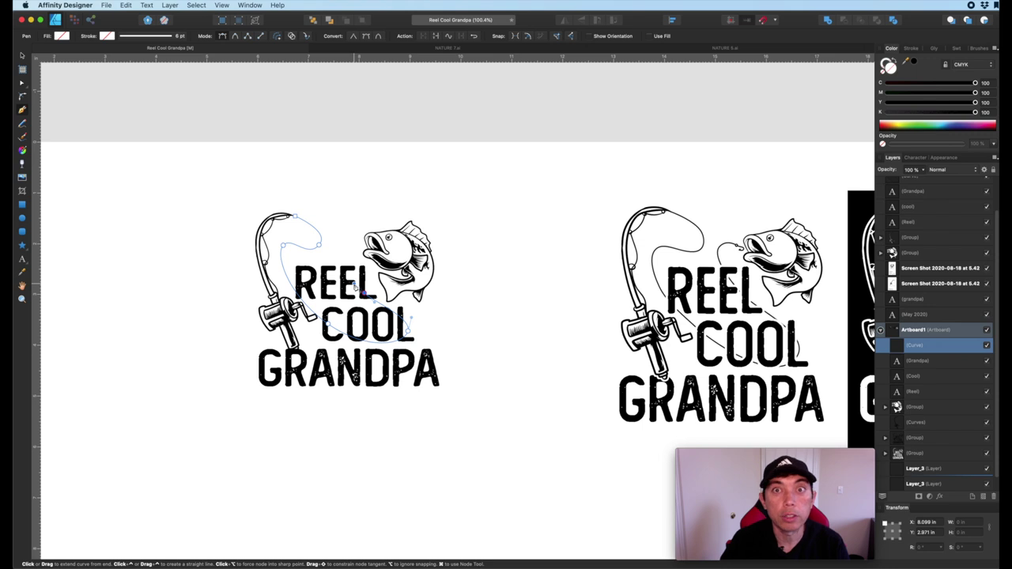
left_click_drag(344, 246, 360, 247)
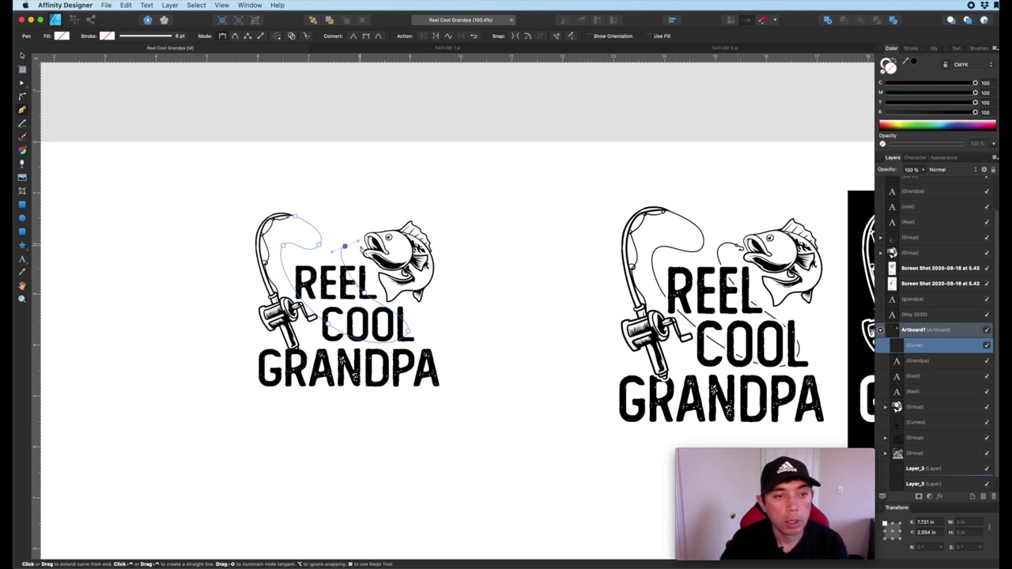
scroll(360, 246, "up", 8)
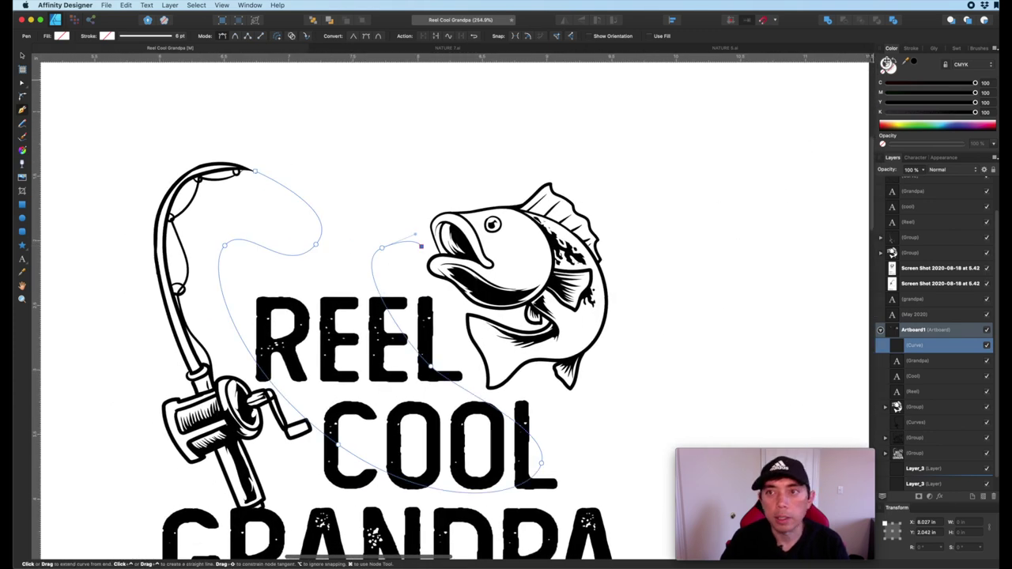
Give the fishing line a dark stroke about 1 pt thick
left_click_drag(974, 83, 971, 83)
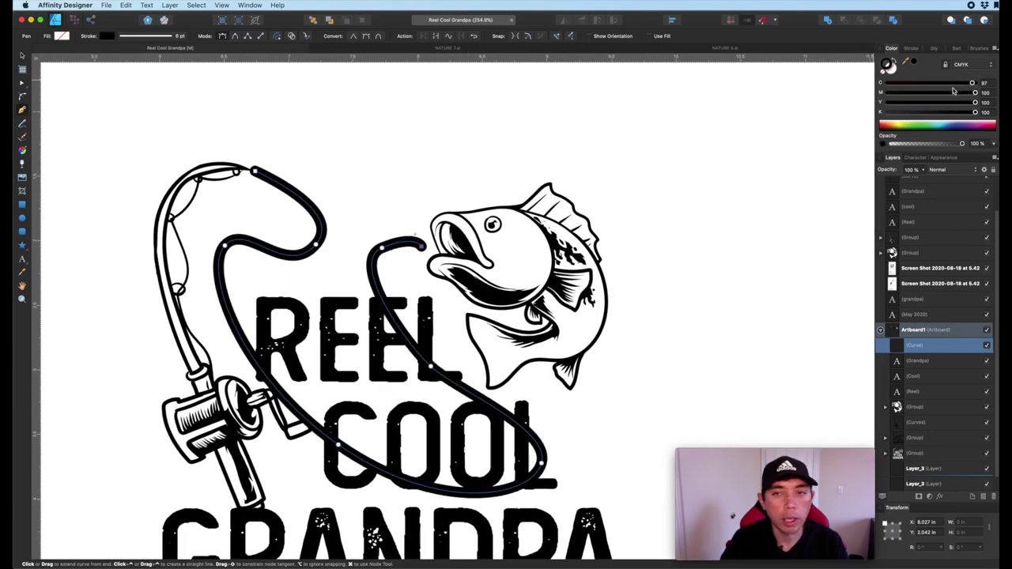
left_click(914, 48)
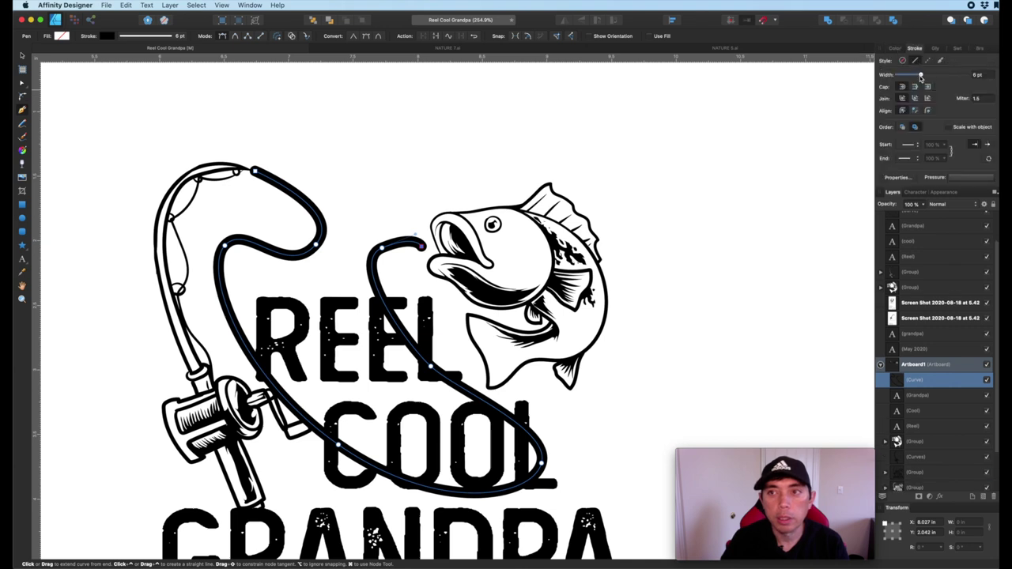
left_click_drag(921, 75, 913, 74)
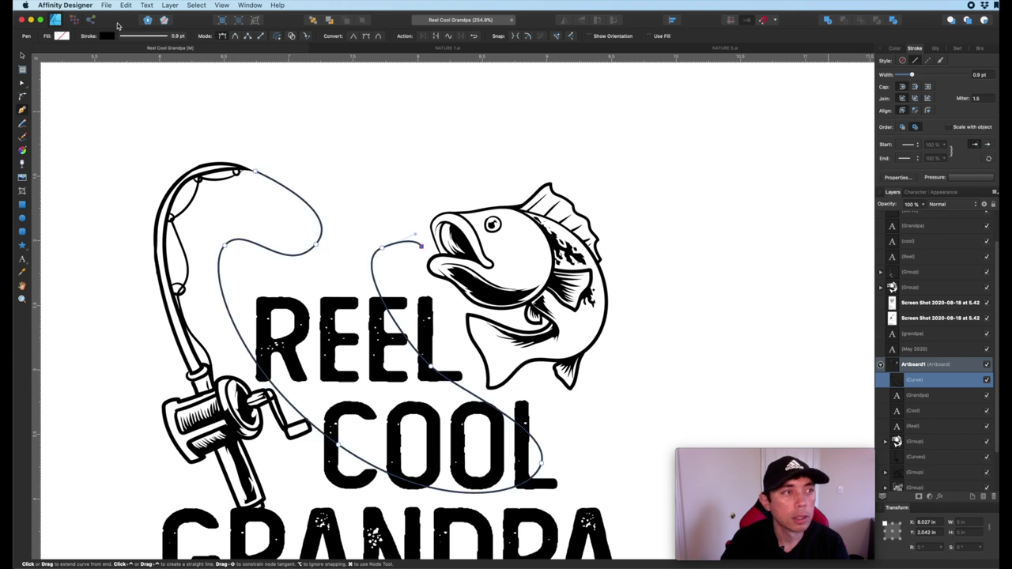
Reshape the left and right fishing line loops by dragging their nodes
left_click(23, 82)
left_click(258, 154)
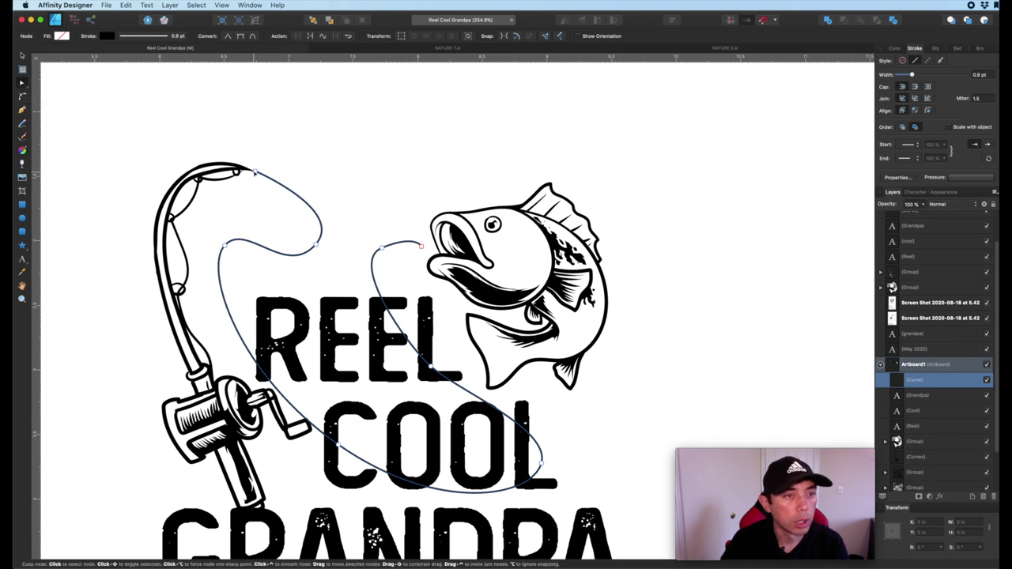
left_click(254, 169)
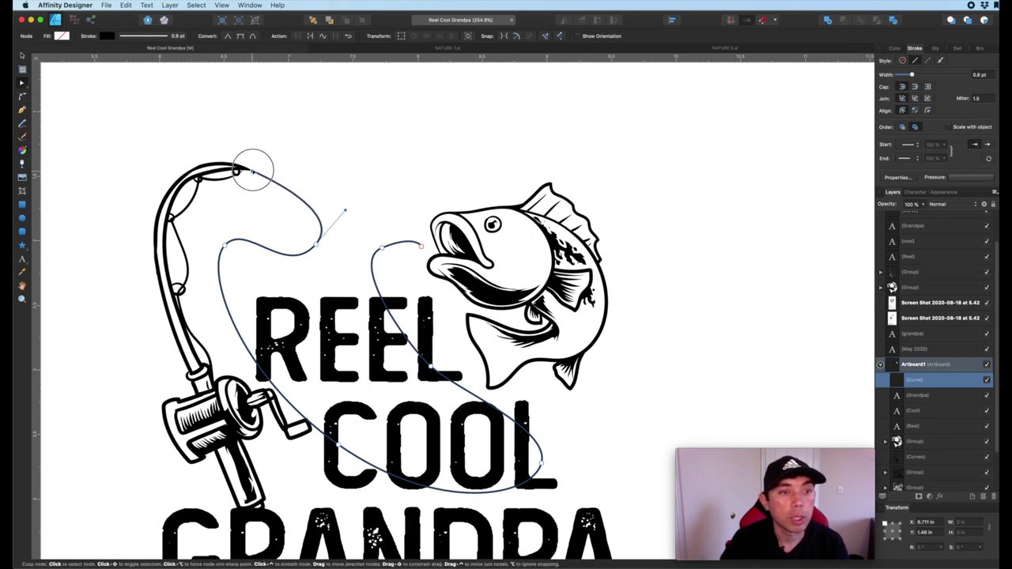
left_click(316, 244)
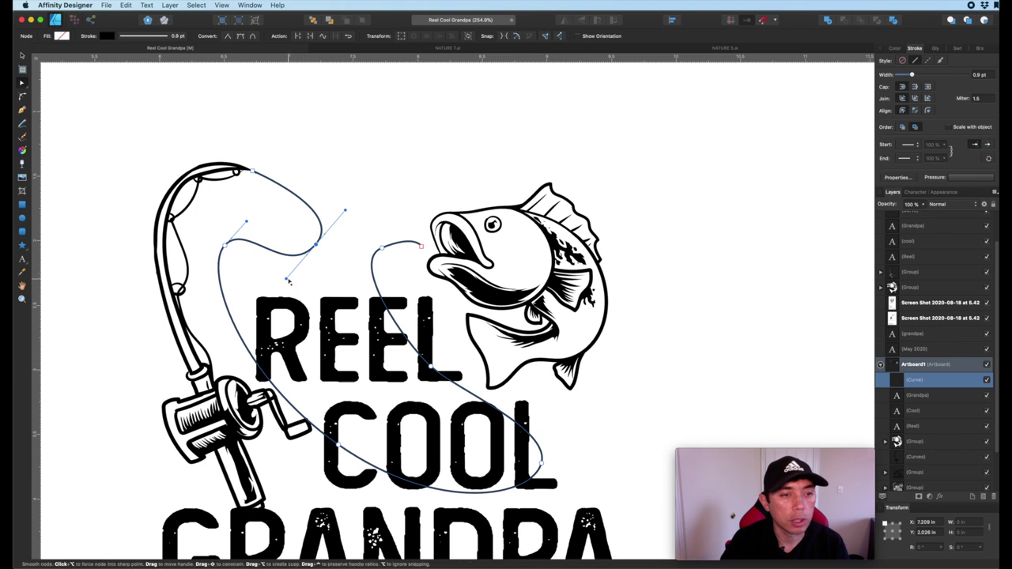
left_click_drag(287, 279, 297, 269)
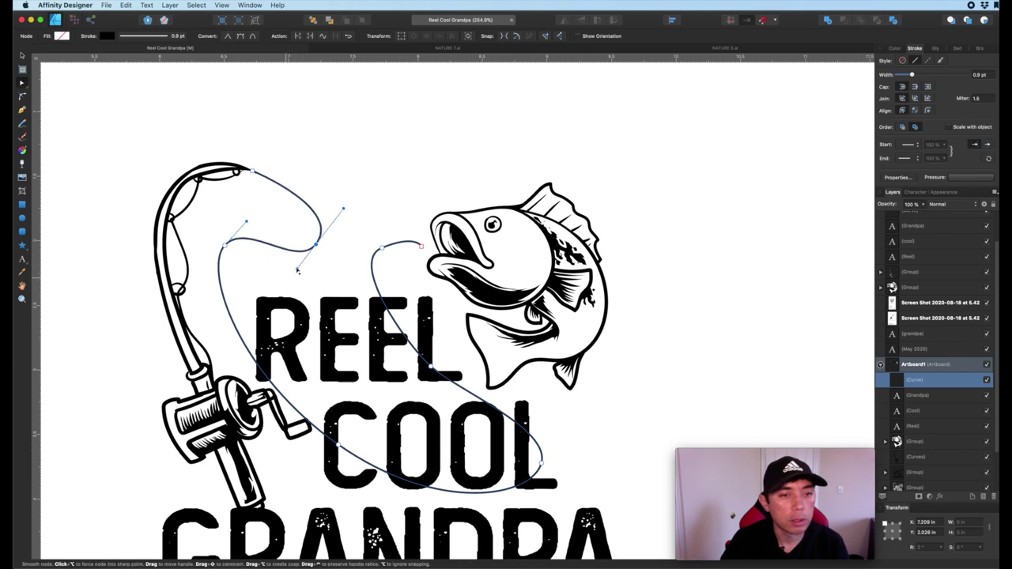
left_click(381, 248)
left_click_drag(405, 227, 398, 221)
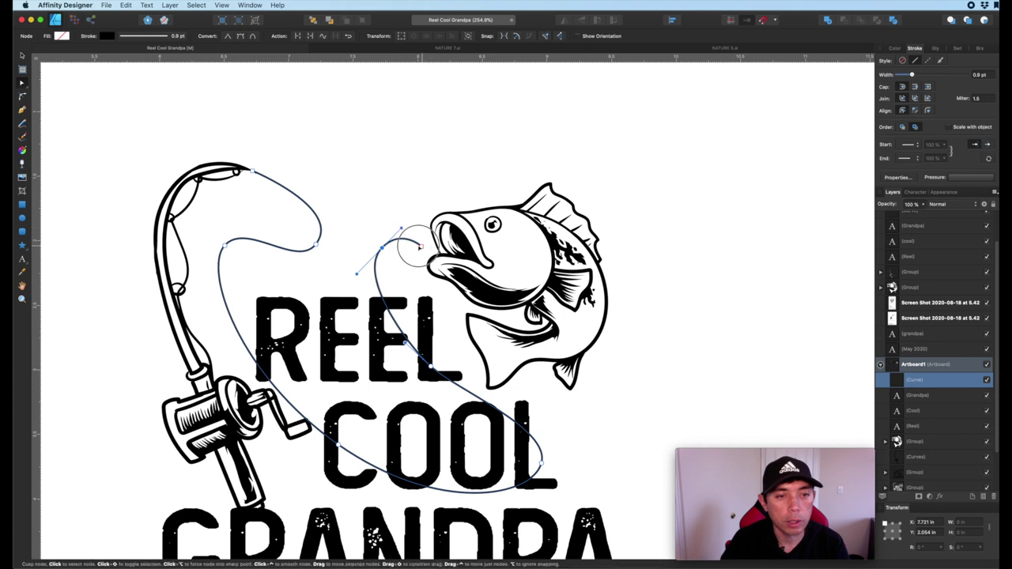
left_click_drag(401, 226, 393, 235)
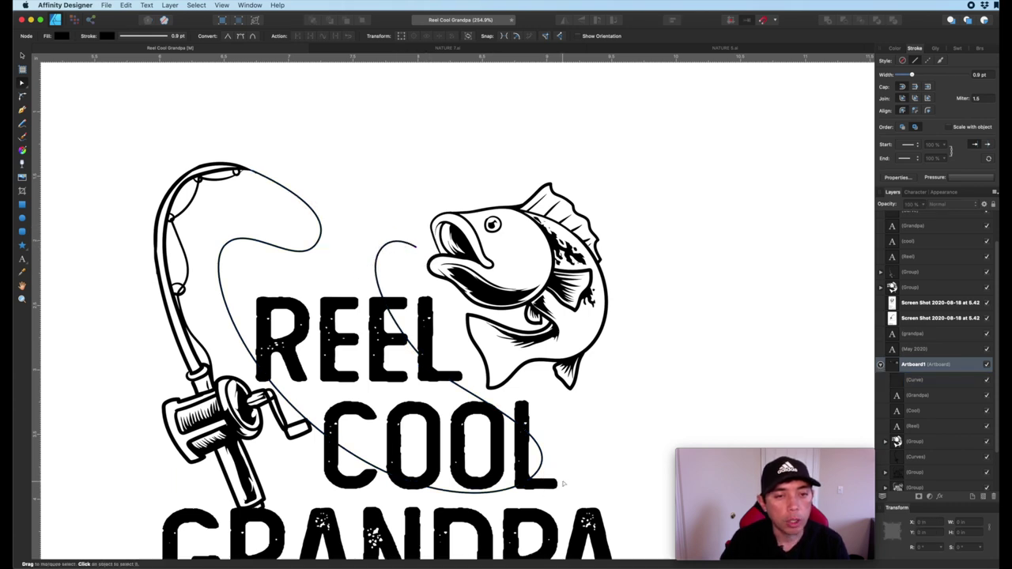
Shift the fish slightly right and down
scroll(691, 311, "down", 5)
scroll(690, 312, "right", 8)
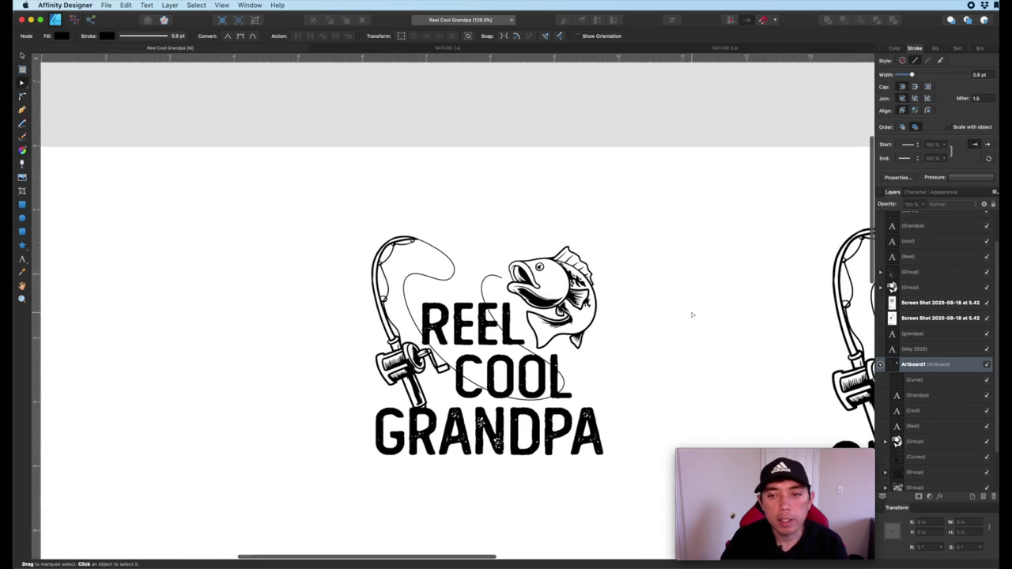
scroll(454, 306, "right", 5)
scroll(454, 306, "down", 2)
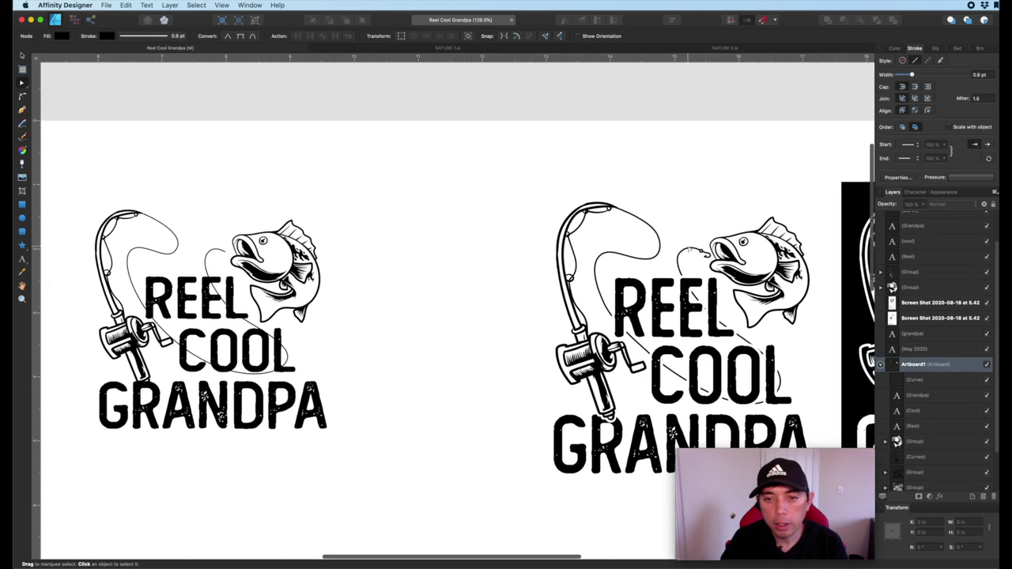
scroll(636, 258, "left", 8)
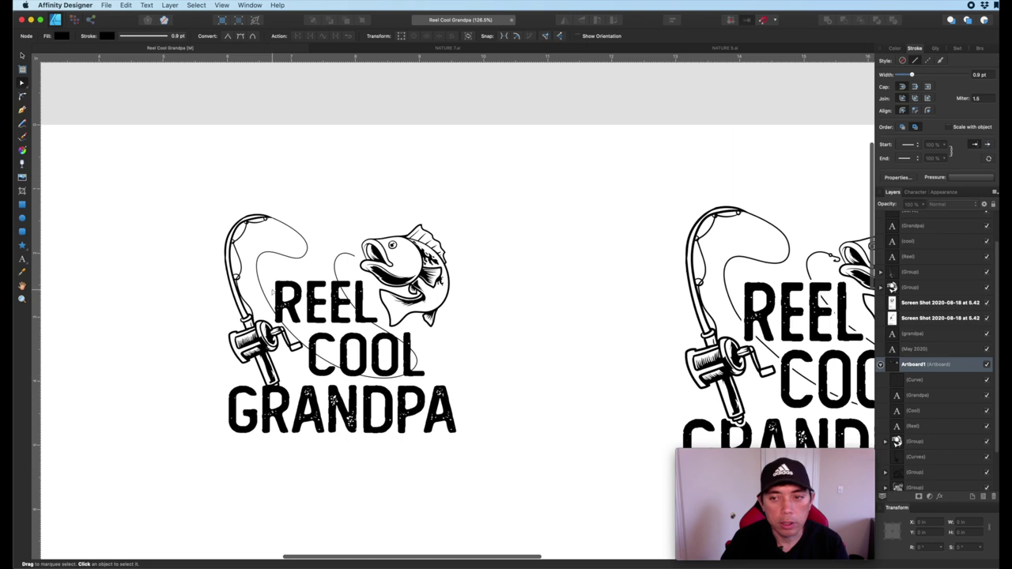
scroll(273, 292, "up", 5)
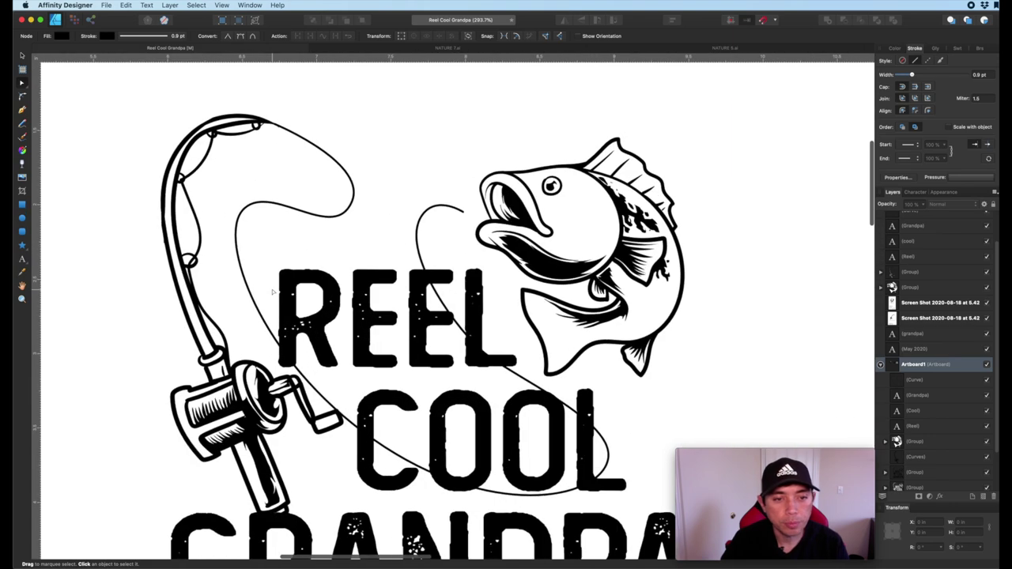
left_click(22, 55)
left_click_drag(614, 243, 630, 260)
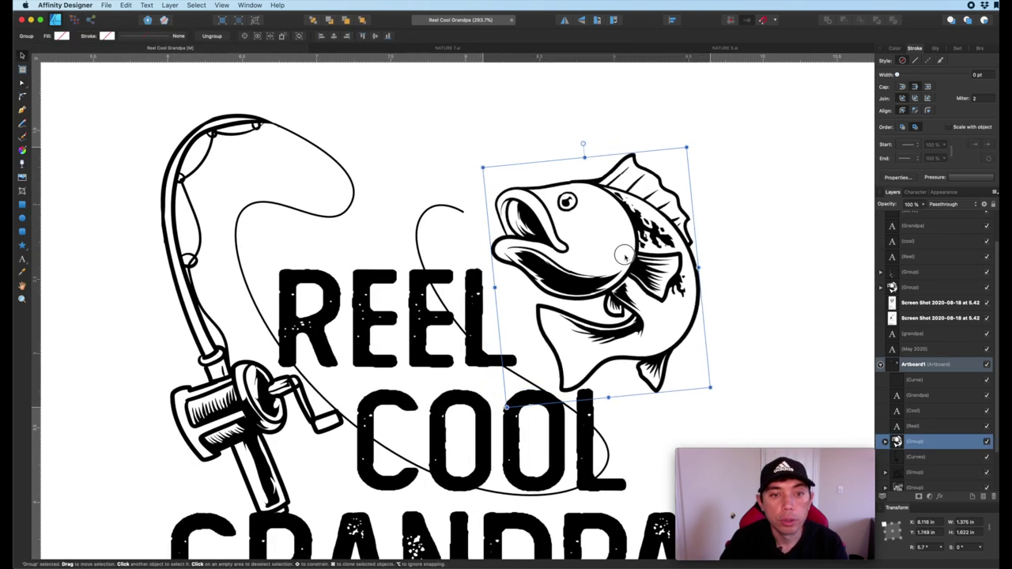
left_click(401, 190)
scroll(401, 190, "up", 6)
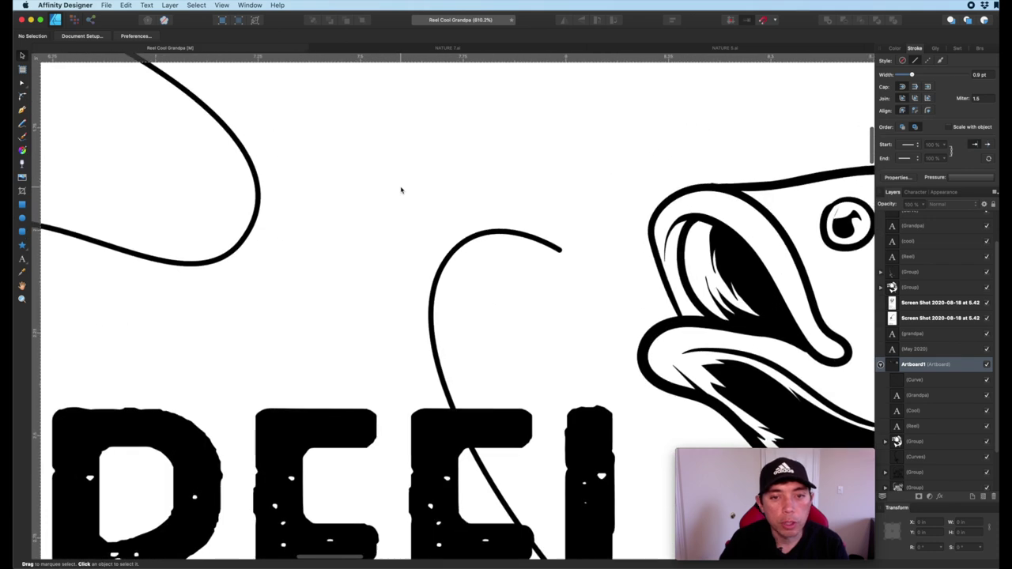
Draw a small circle at the line's end and remove its fill to make a ring
left_click(23, 218)
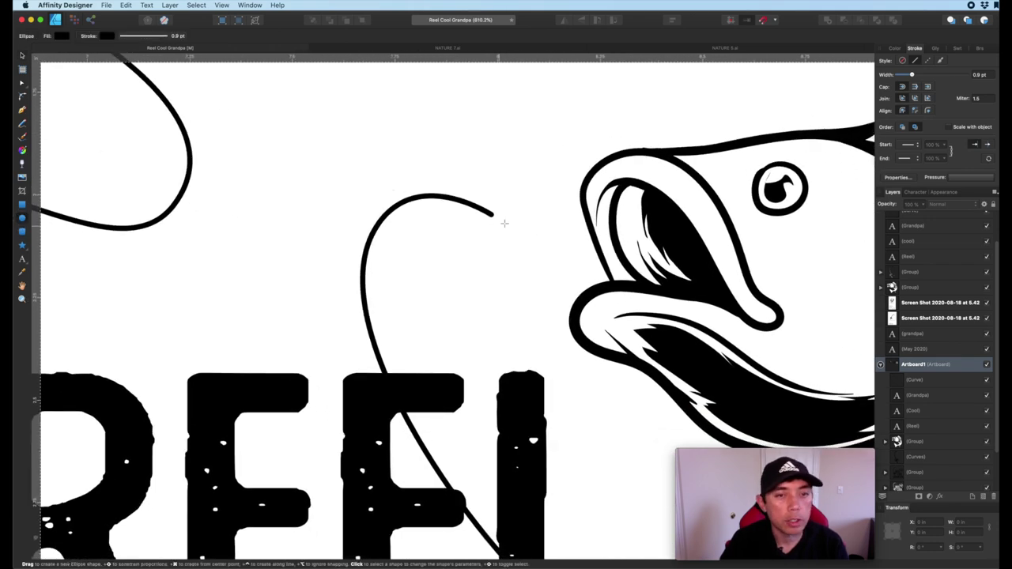
left_click_drag(487, 209, 504, 226)
left_click(895, 49)
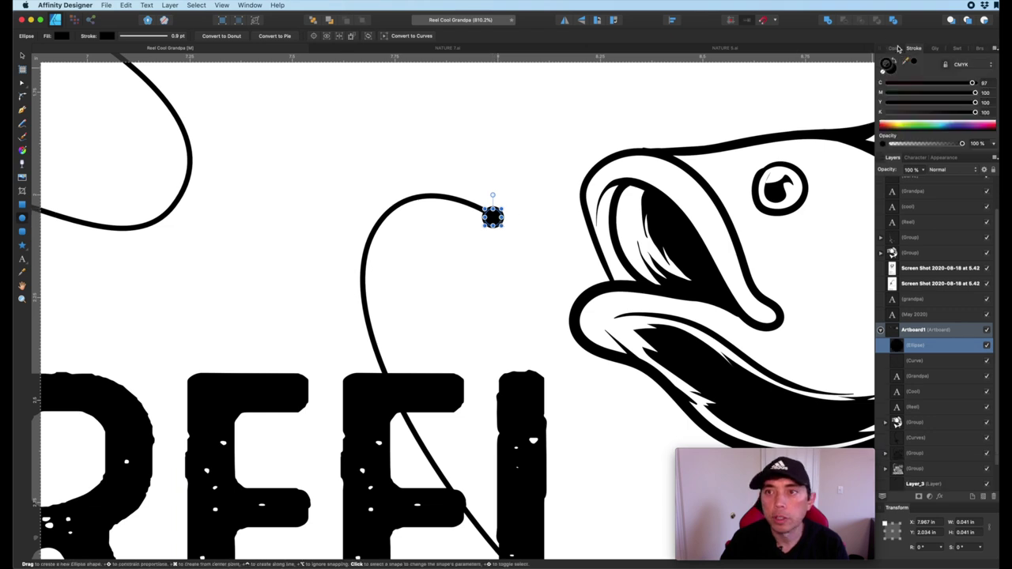
left_click(883, 72)
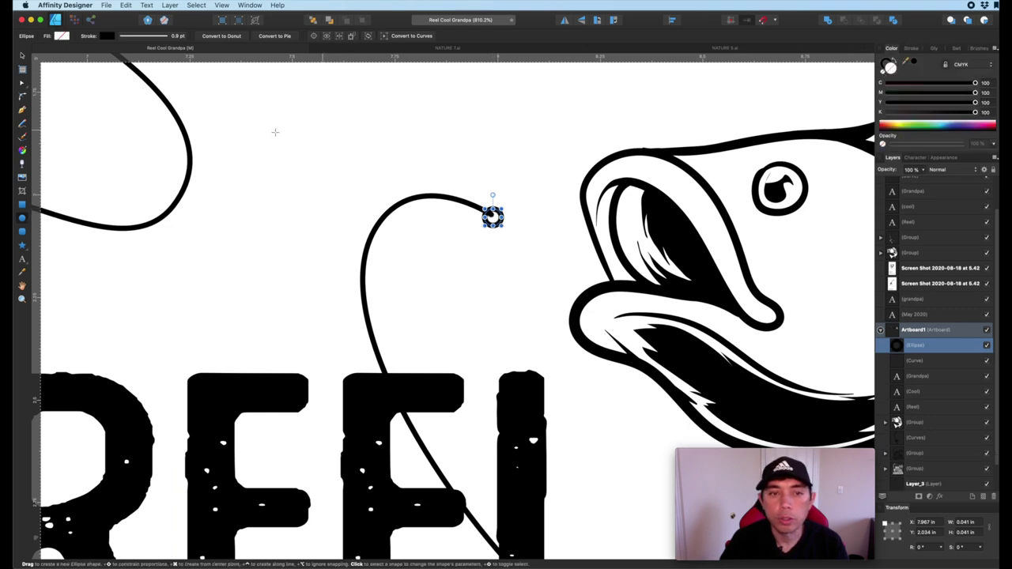
left_click(22, 56)
left_click(457, 151)
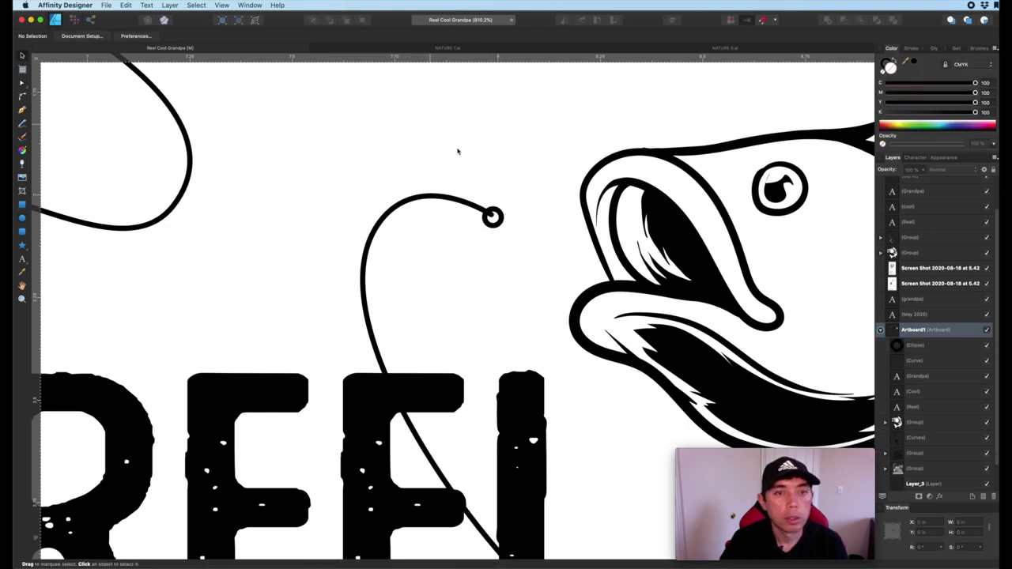
left_click(500, 225)
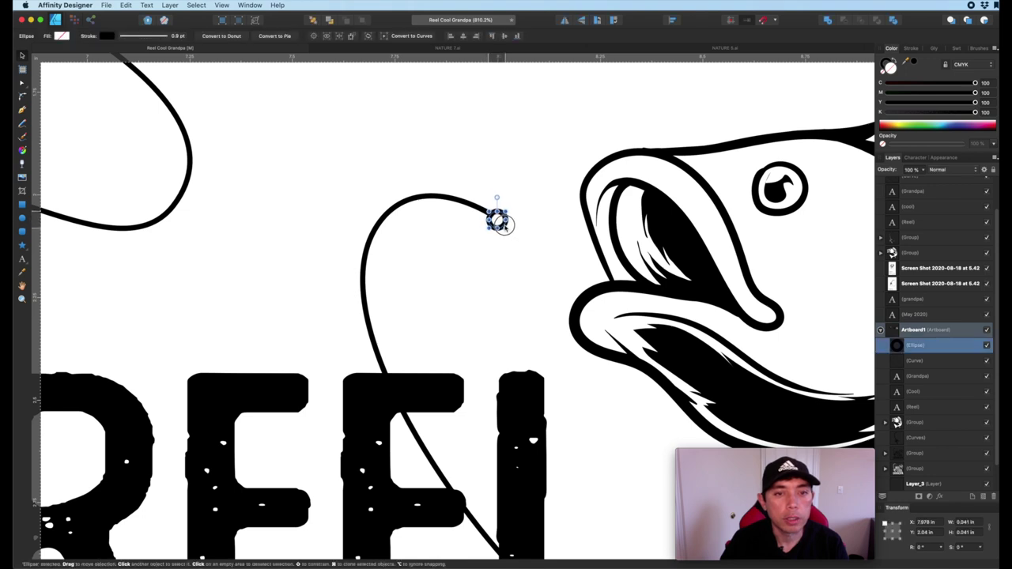
left_click(464, 179)
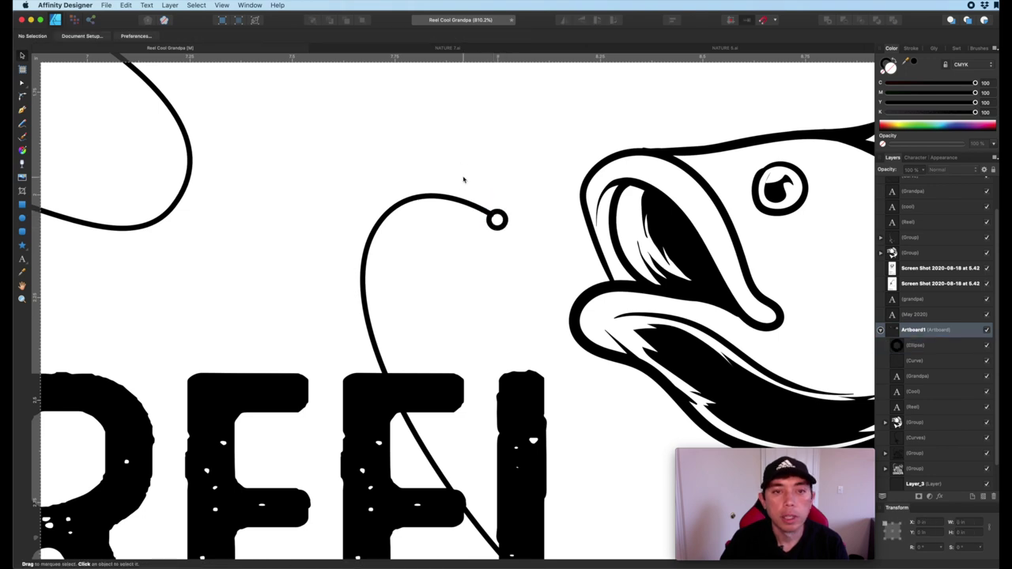
Draw the fish hook hanging from the ring with the Pen tool
left_click(23, 112)
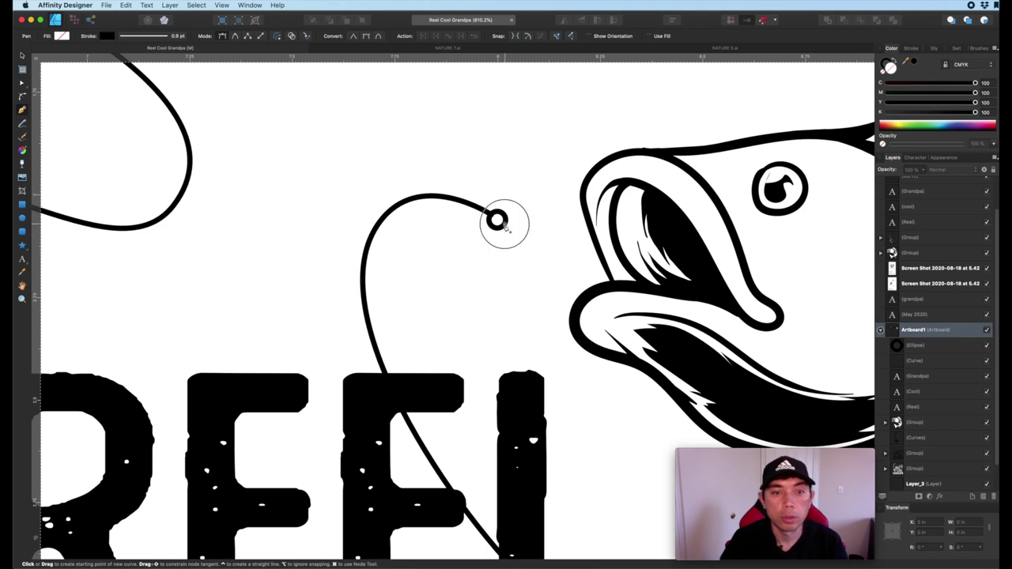
mouse_move(543, 258)
left_mouse_down()
mouse_move(525, 275)
mouse_move(520, 256)
mouse_move(531, 254)
left_mouse_up()
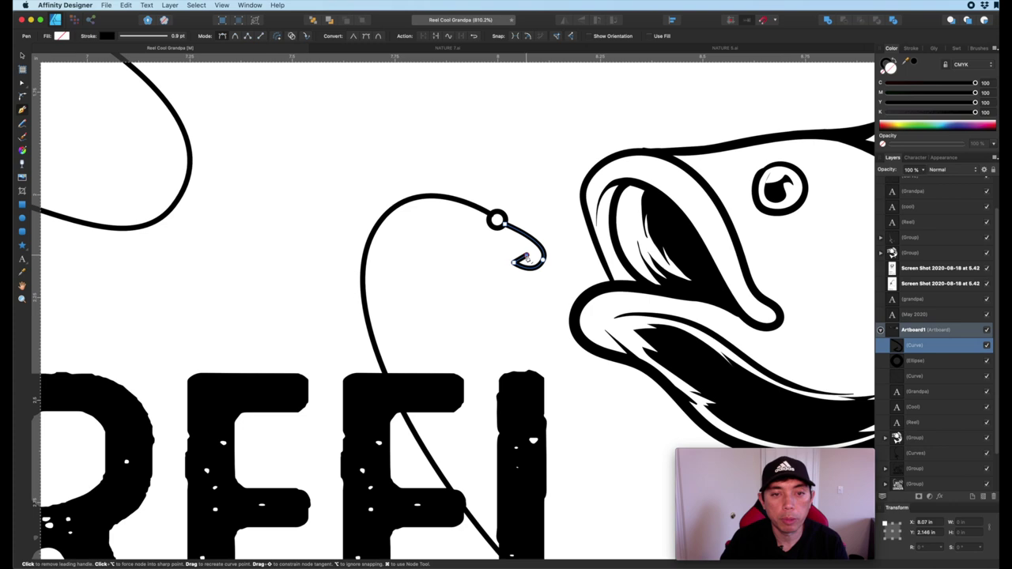
left_click(23, 59)
left_click(410, 150)
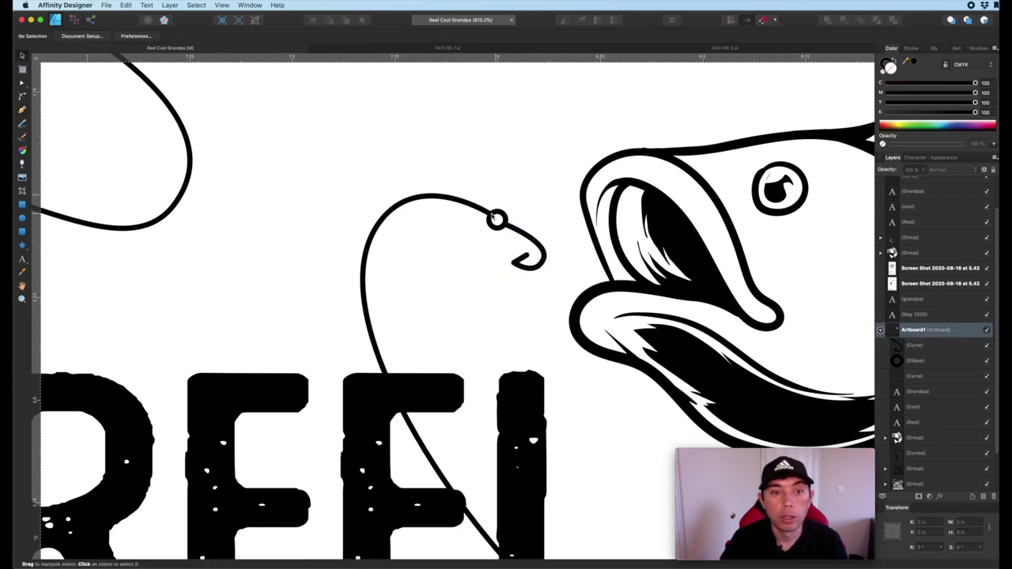
Nudge the fish slightly back to the left
left_click(494, 218)
scroll(494, 218, "down", 10)
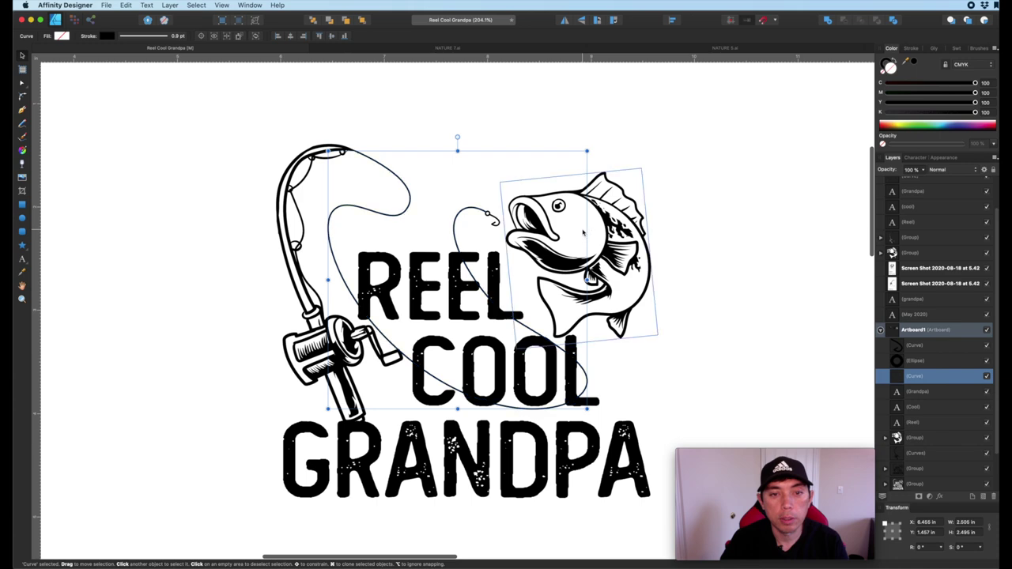
left_click_drag(584, 231, 573, 229)
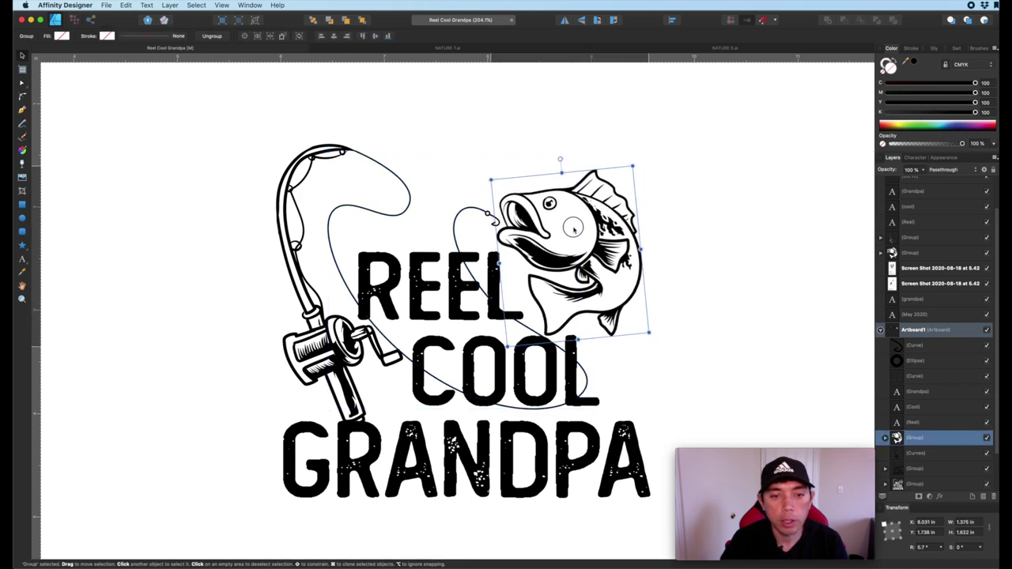
left_click(787, 255)
scroll(791, 256, "down", 5)
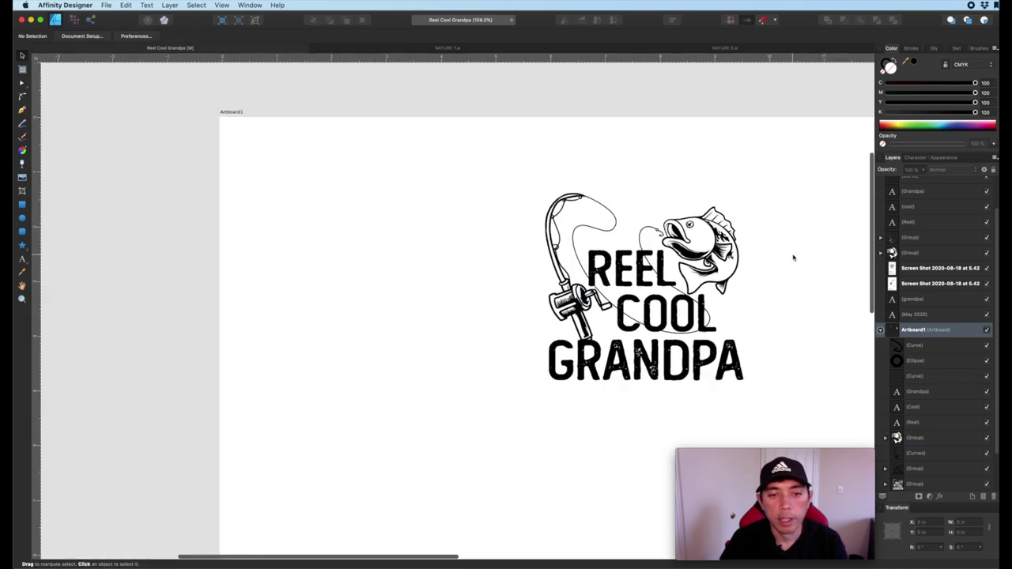
Convert the GRANDPA text to curves and ungroup it into separate letters
scroll(794, 257, "right", 10)
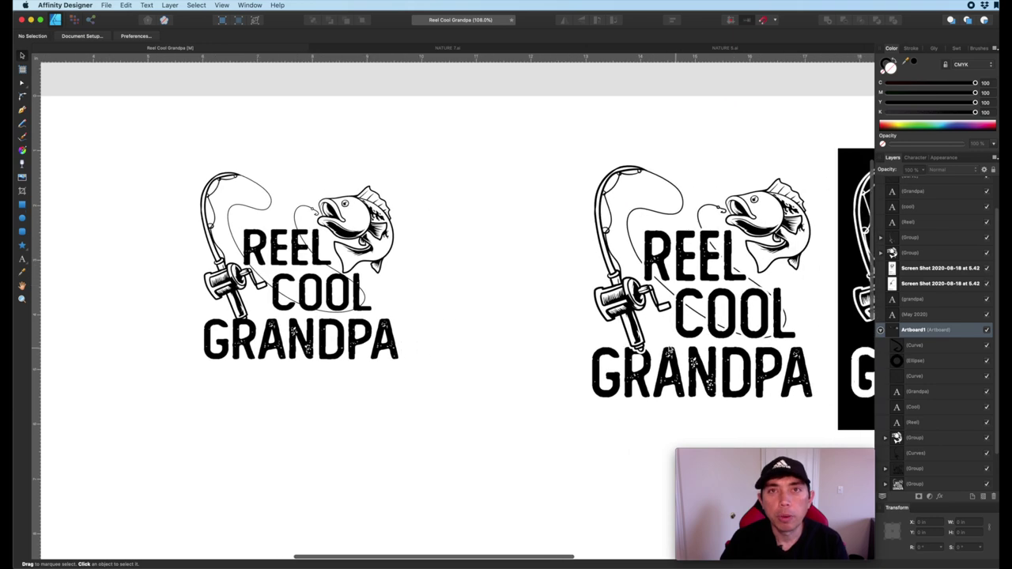
scroll(663, 344, "up", 5)
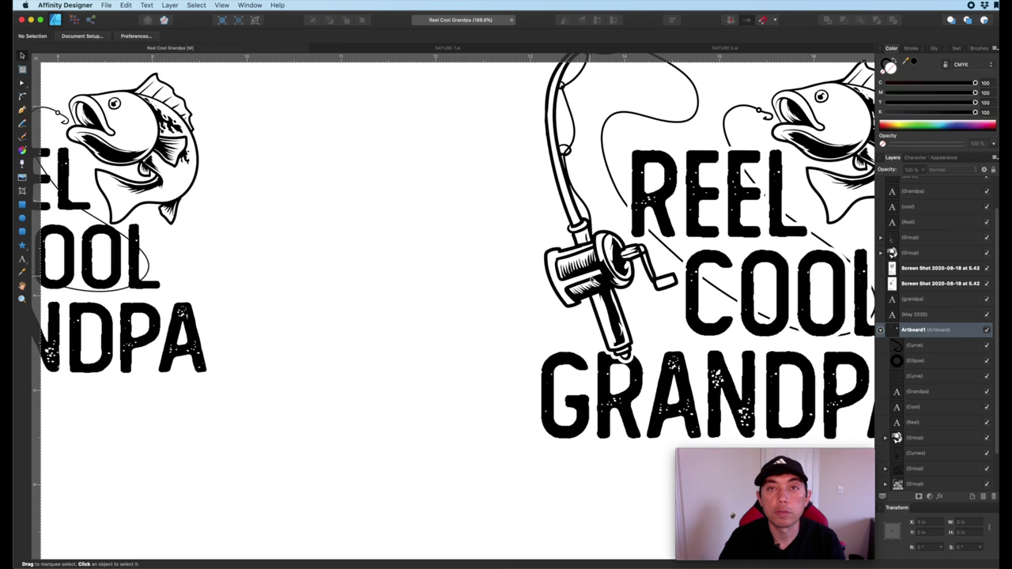
scroll(627, 343, "left", 10)
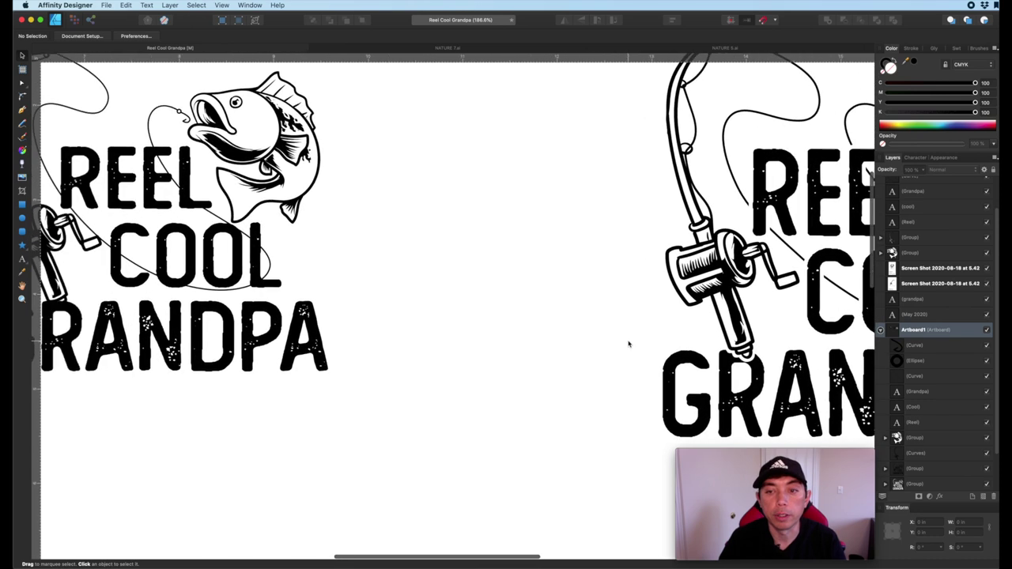
left_click(629, 348)
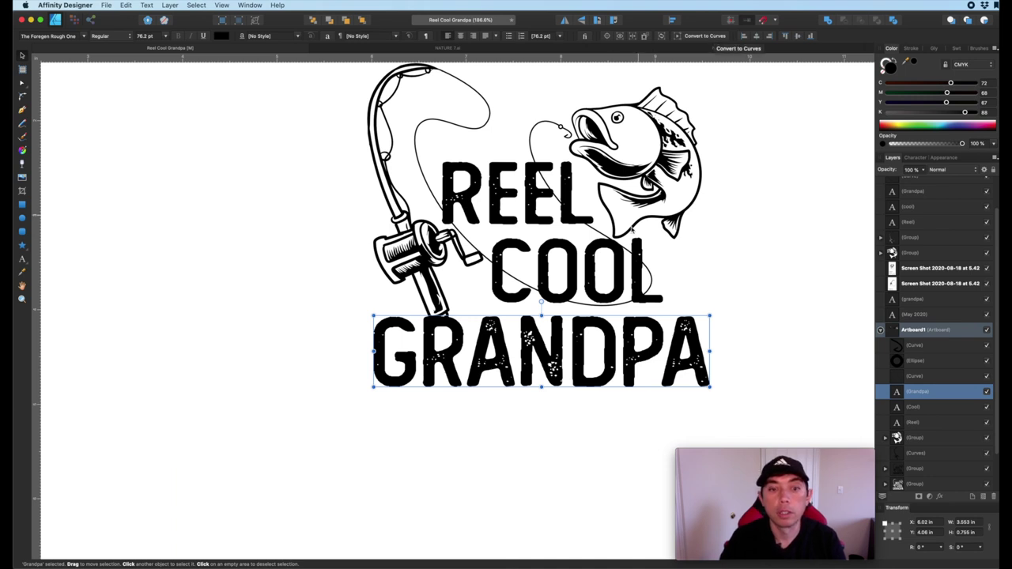
left_click(703, 37)
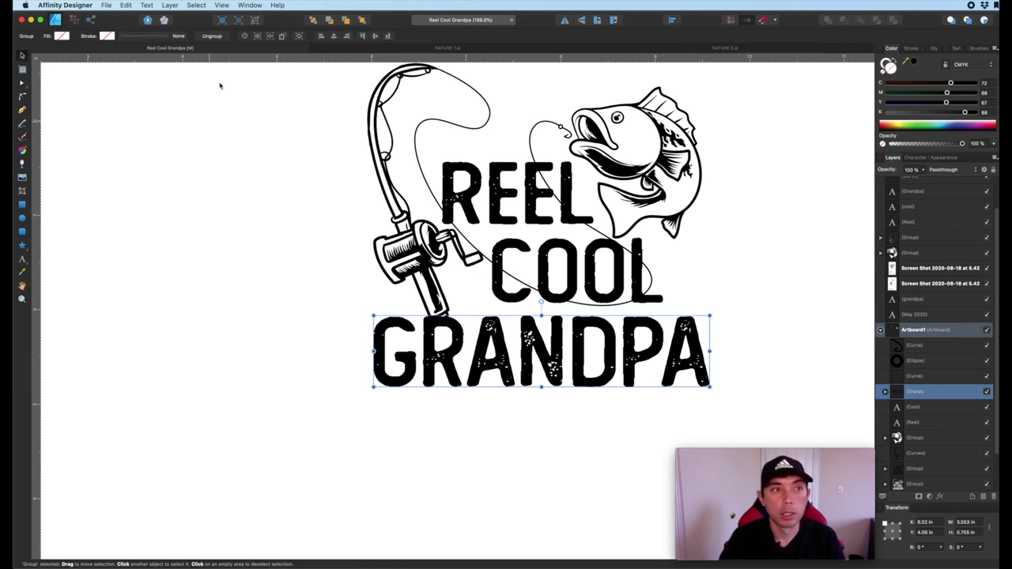
left_click(212, 35)
left_click(467, 420)
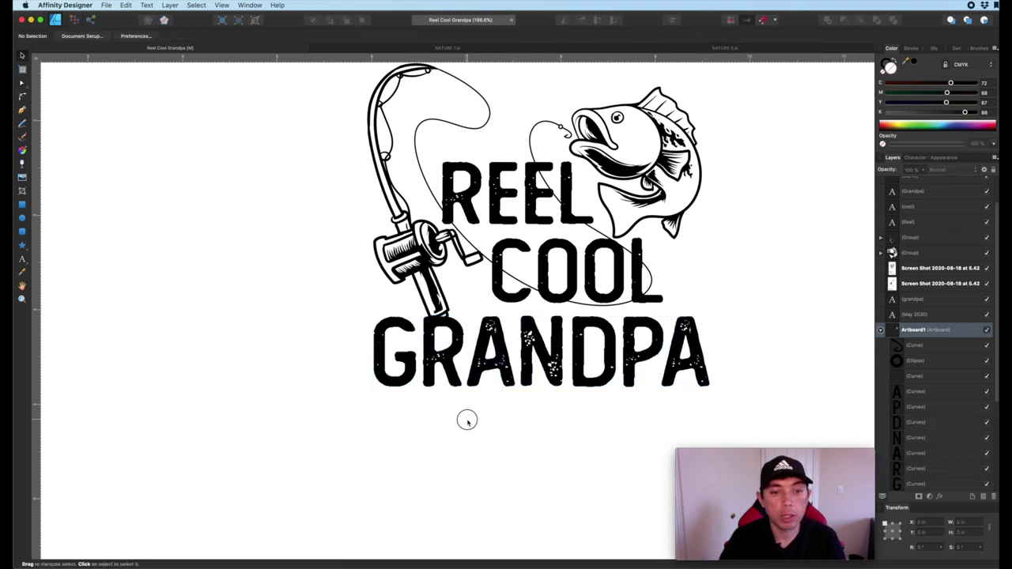
Raise the R of GRANDPA slightly
left_click(455, 360)
left_click_drag(454, 360, 451, 349)
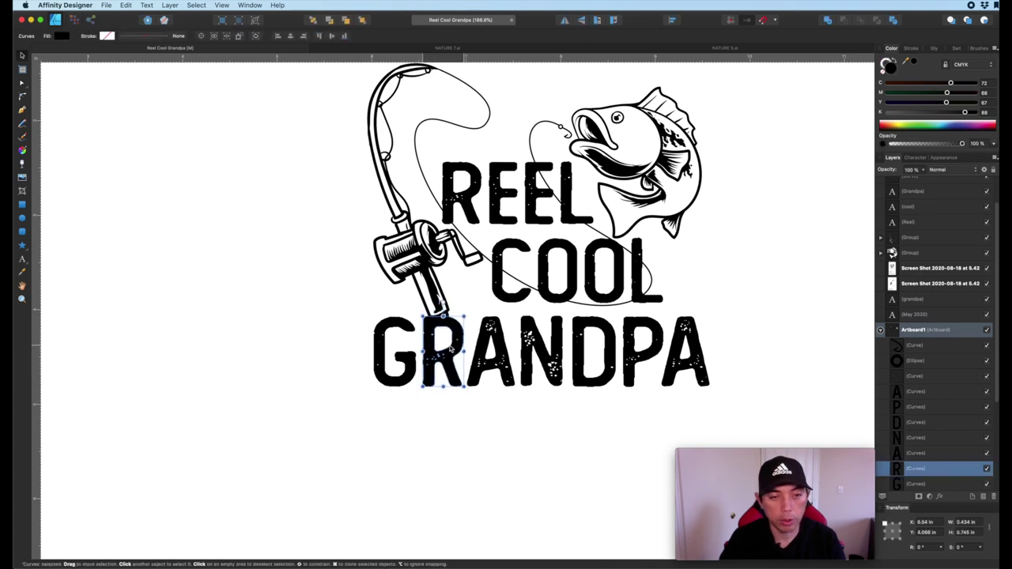
left_click(454, 296)
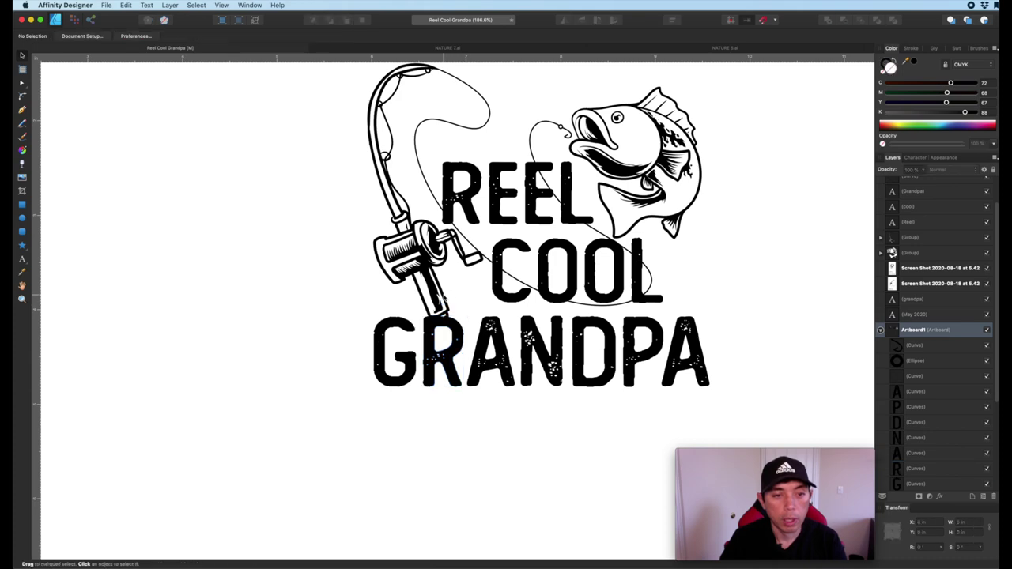
scroll(444, 298, "up", 5)
Move the R of GRANDPA slightly down
left_click(448, 320)
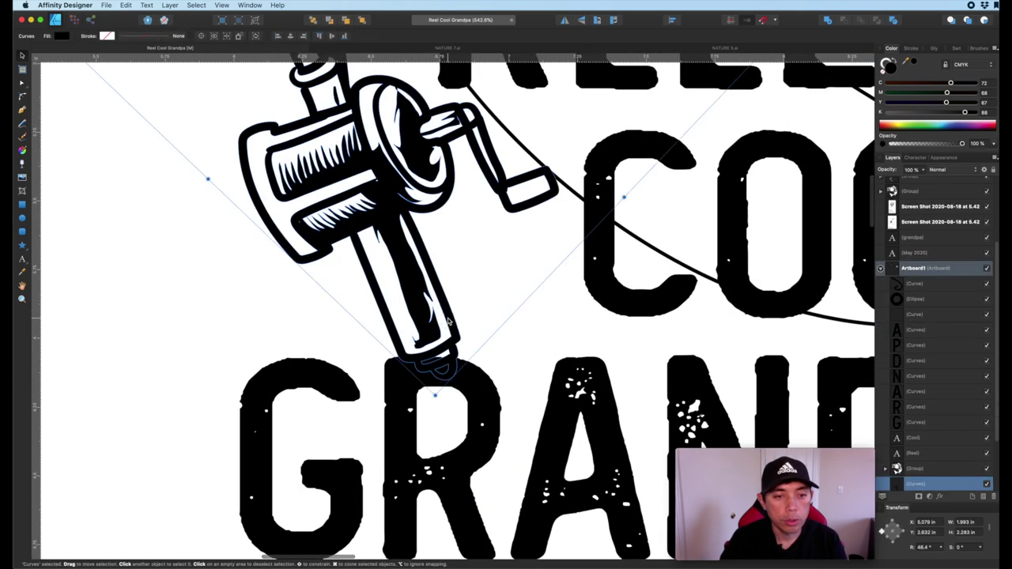
scroll(453, 327, "down", 2)
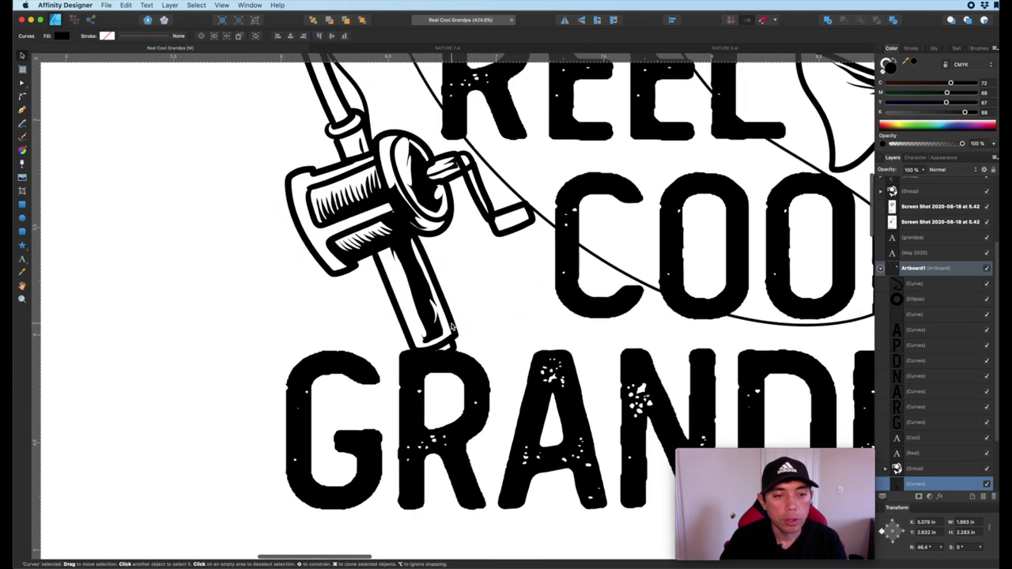
left_click(462, 371)
left_click_drag(462, 371, 463, 415)
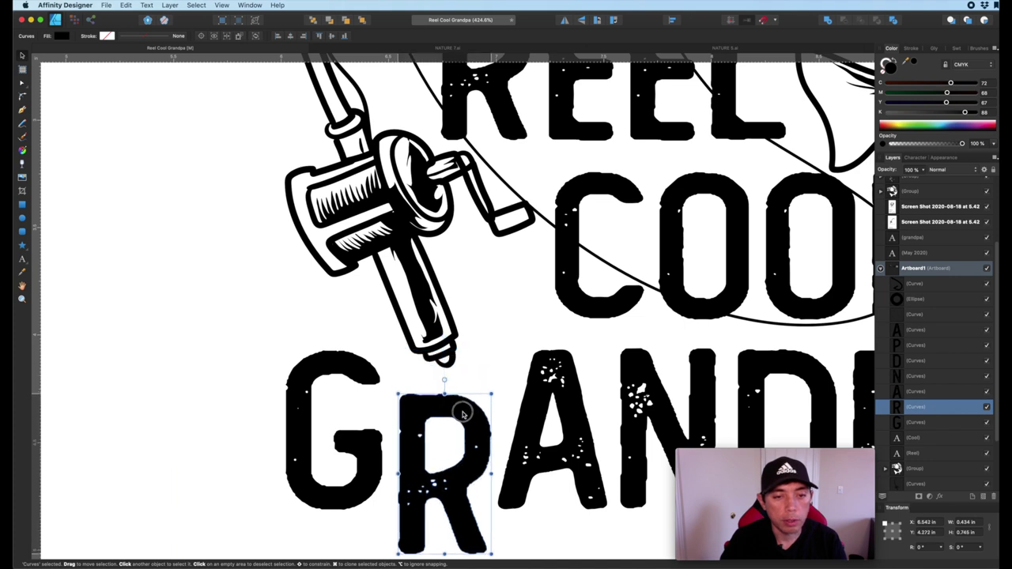
Start a pen outline at the handle's bottom cap, curving around its rounded end
scroll(370, 335, "up", 1)
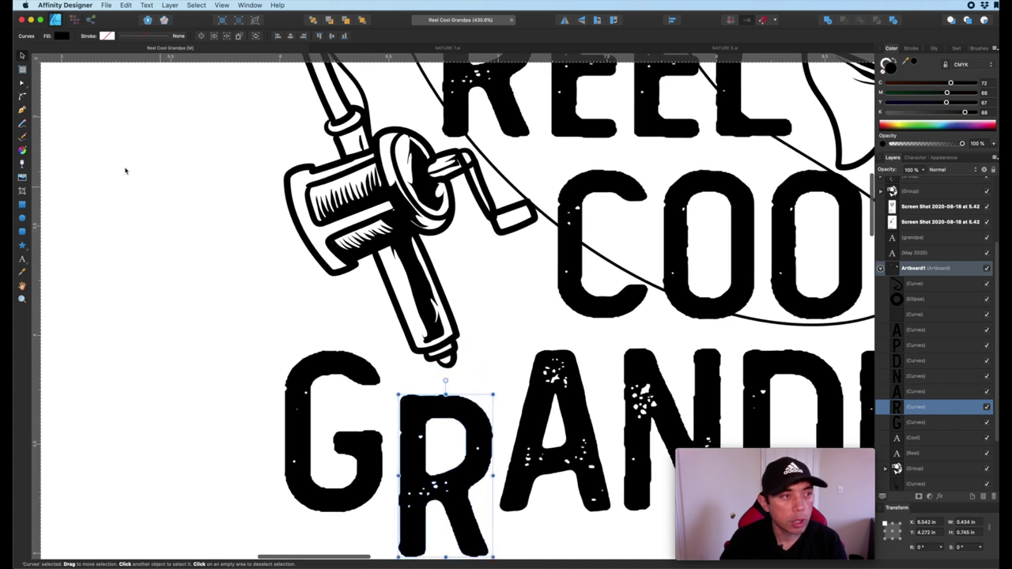
key("p")
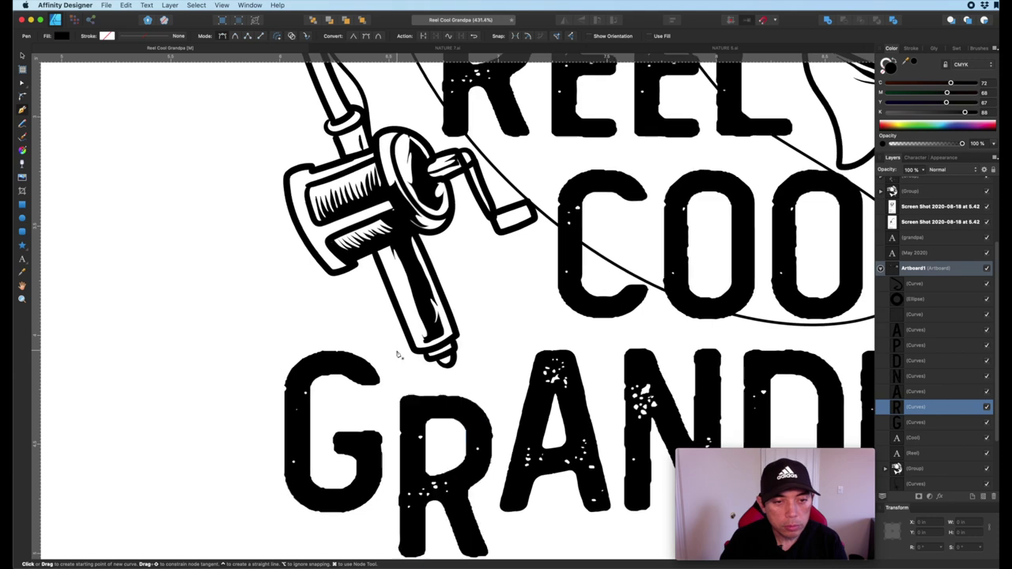
scroll(399, 352, "up", 5)
left_click(410, 345)
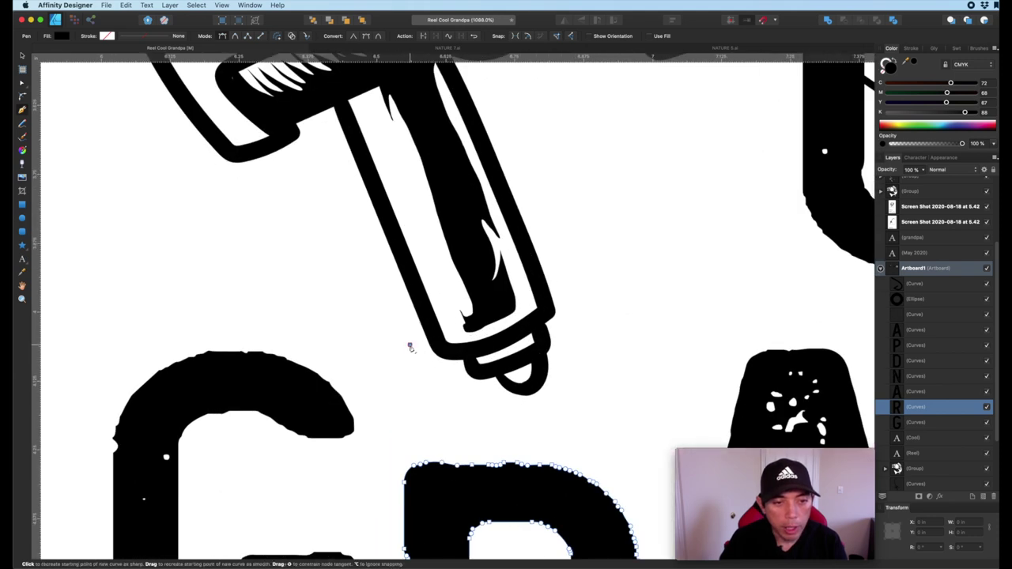
left_click_drag(427, 371, 470, 395)
left_click(454, 373)
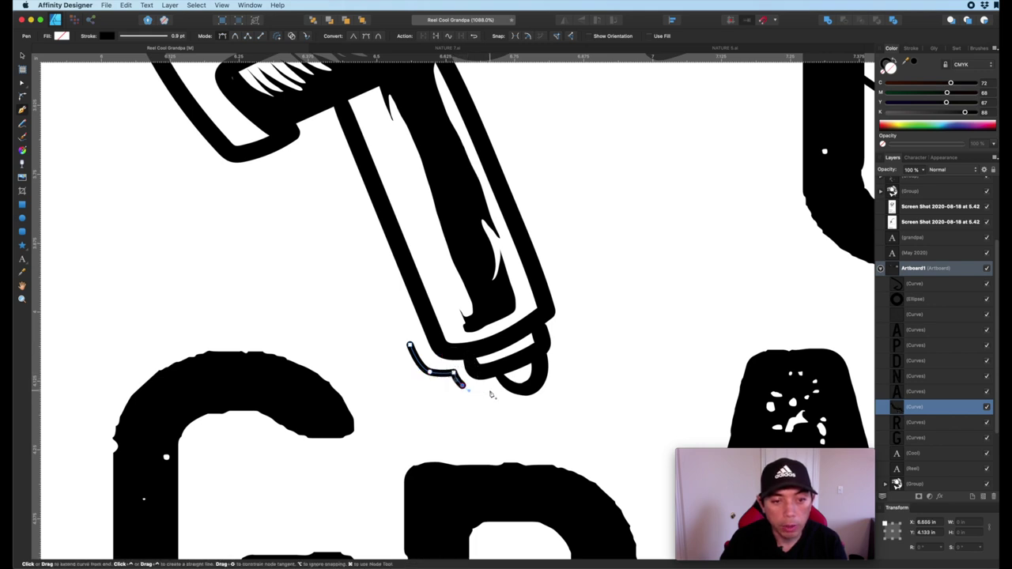
left_click(489, 389)
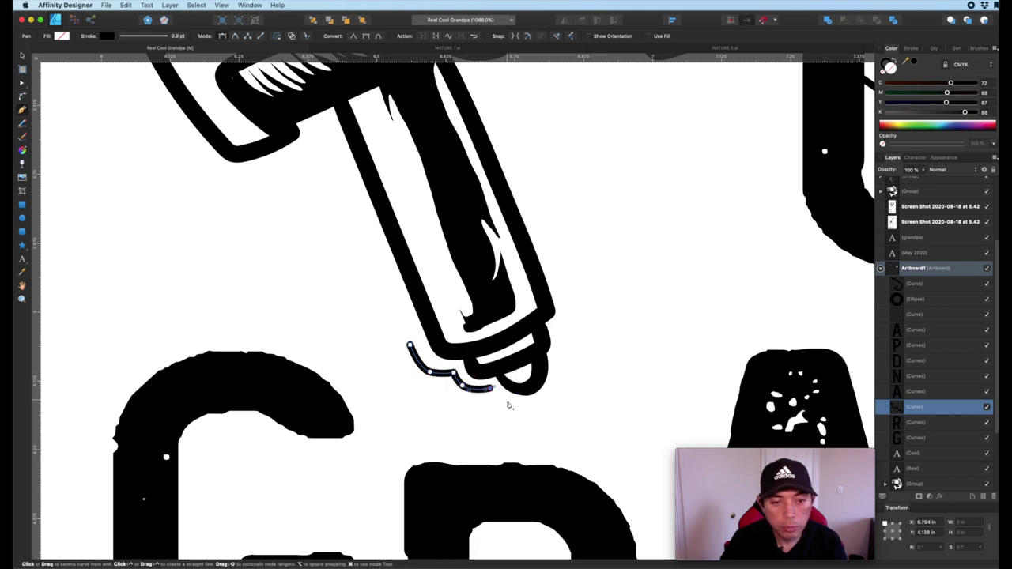
left_click_drag(508, 402, 511, 406)
left_click(541, 406)
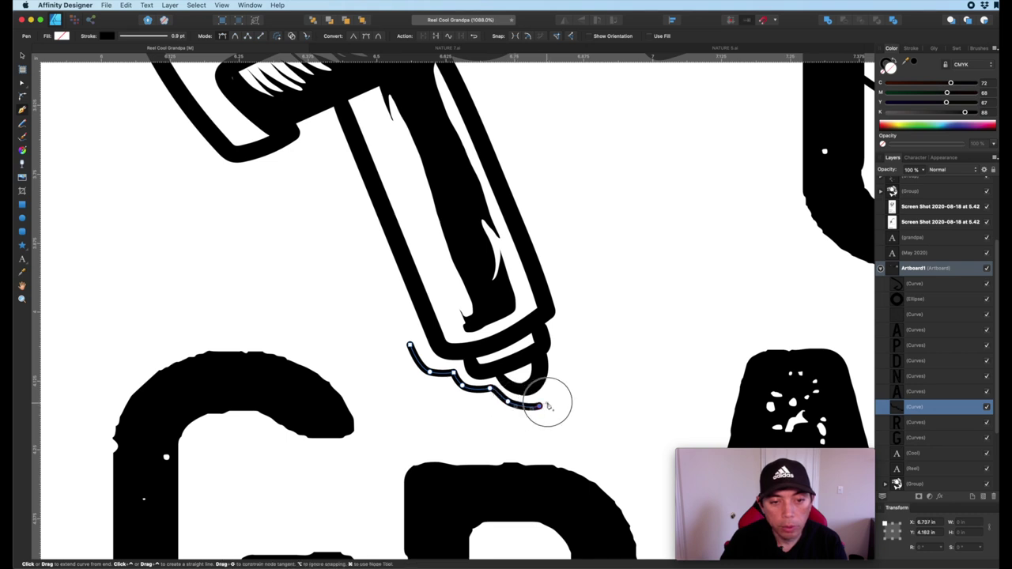
left_click(566, 373)
left_click(569, 342)
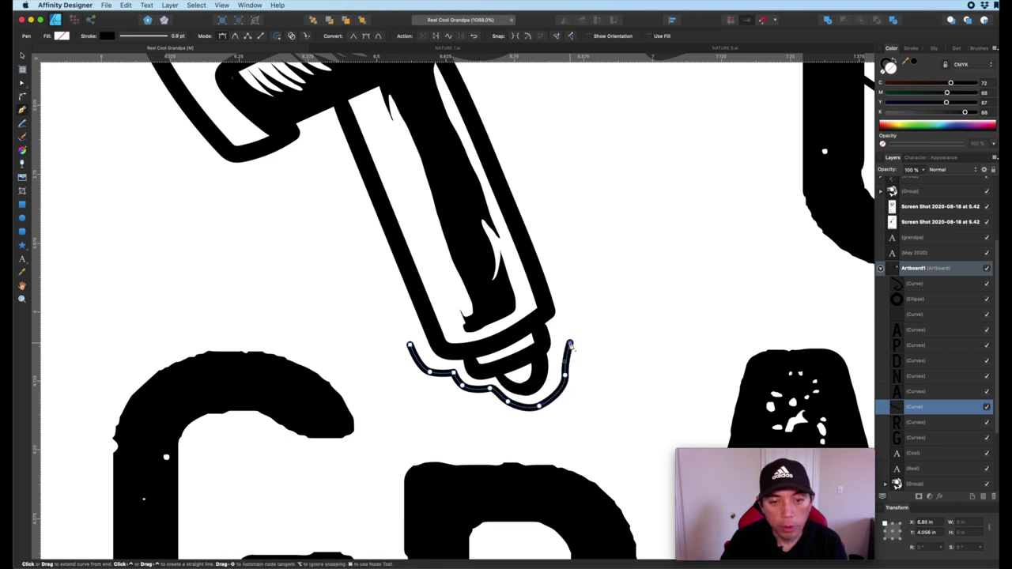
Add straight edges around the cap and close the outline shape
left_click(600, 328)
left_click(652, 354)
left_click(622, 467)
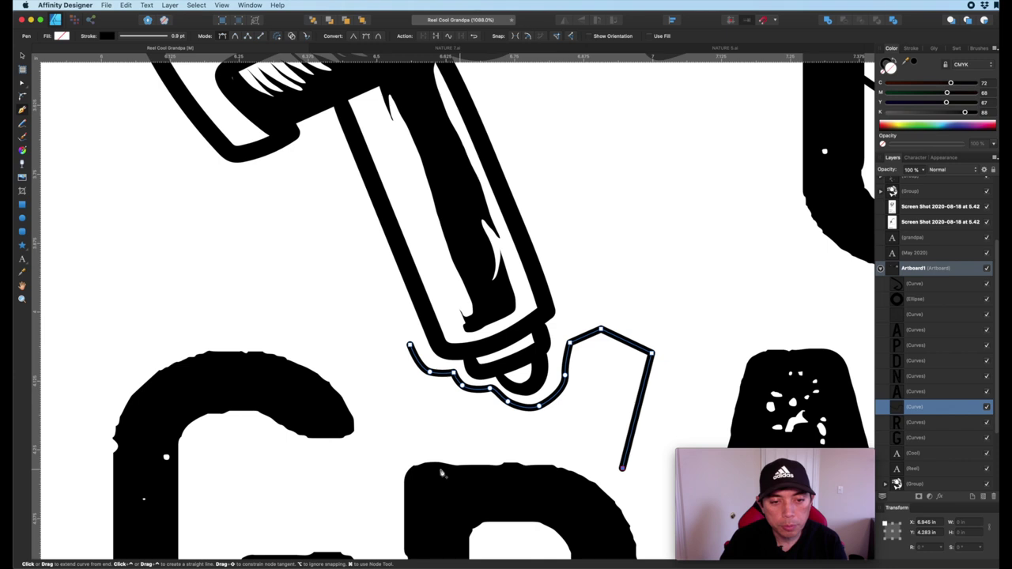
left_click(395, 470)
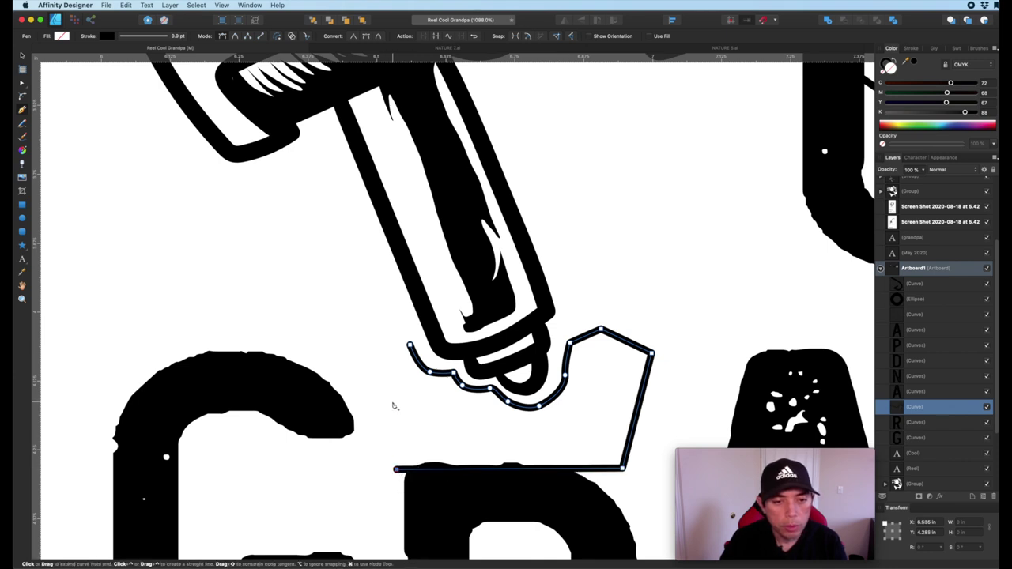
key("BackSpace")
key("BackSpace")
key("BackSpace")
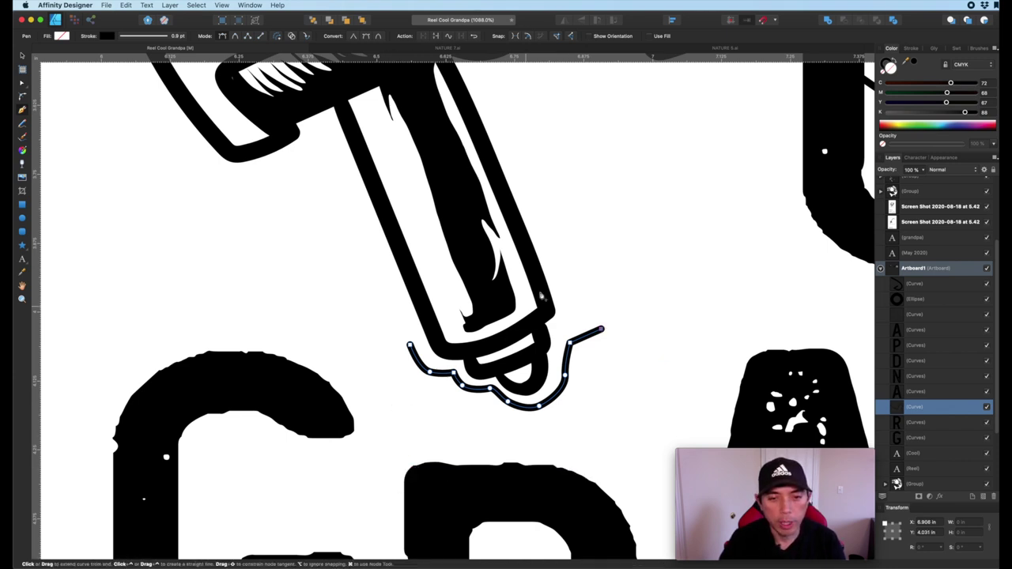
left_click(562, 250)
left_click(392, 320)
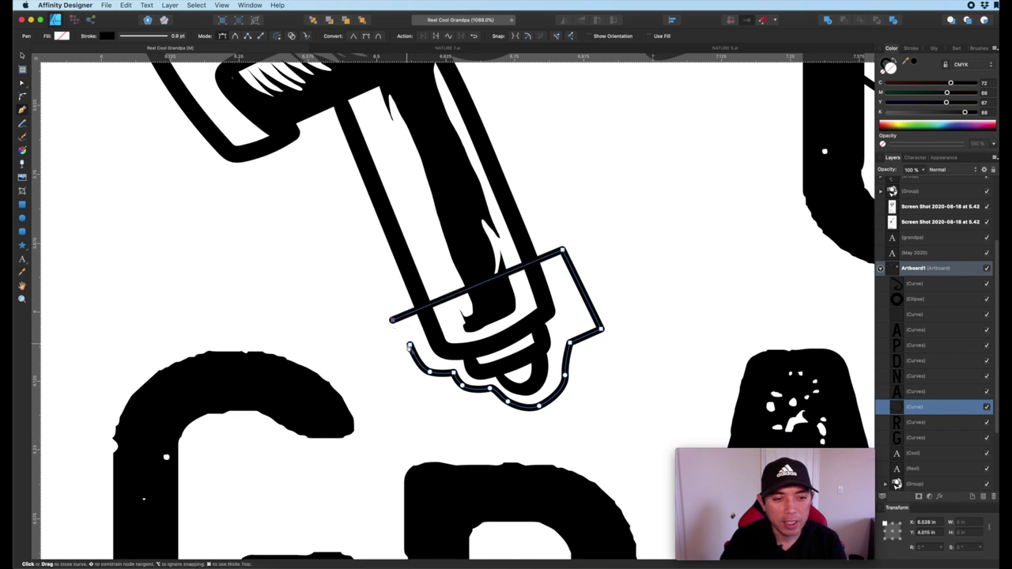
left_click(410, 346)
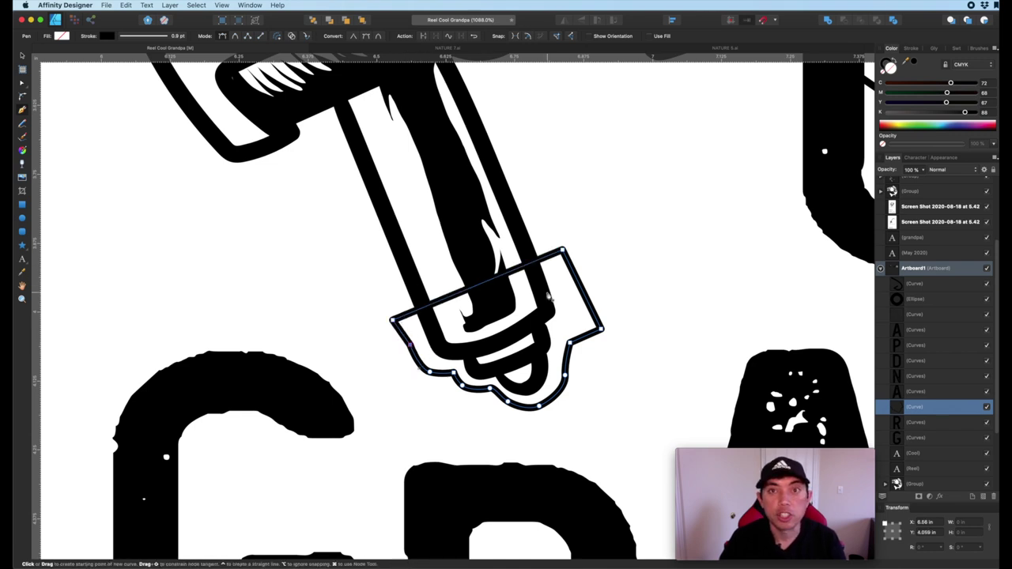
Adjust the outline's lower nodes so it fits the cap
left_click(21, 85)
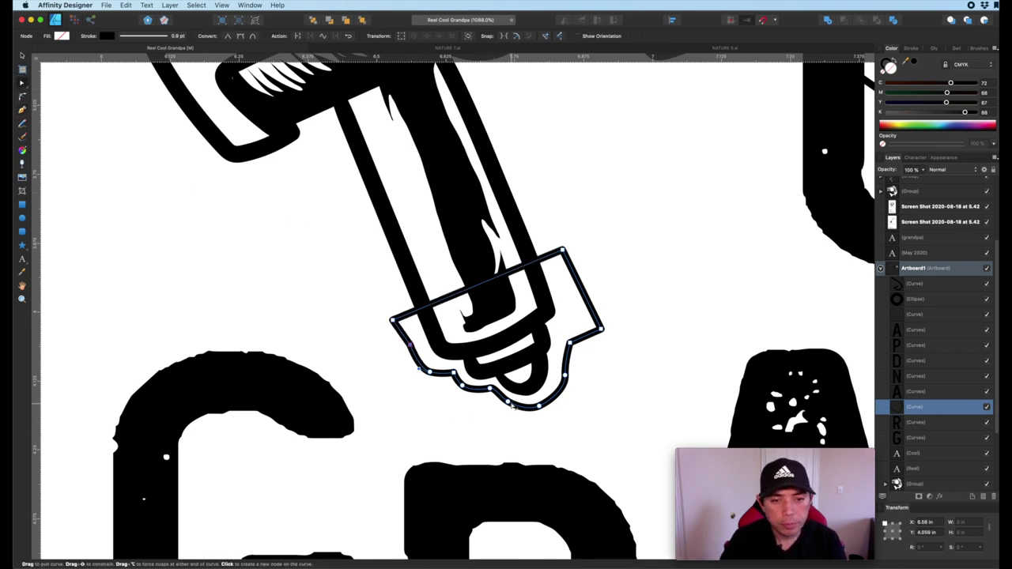
left_click(503, 405)
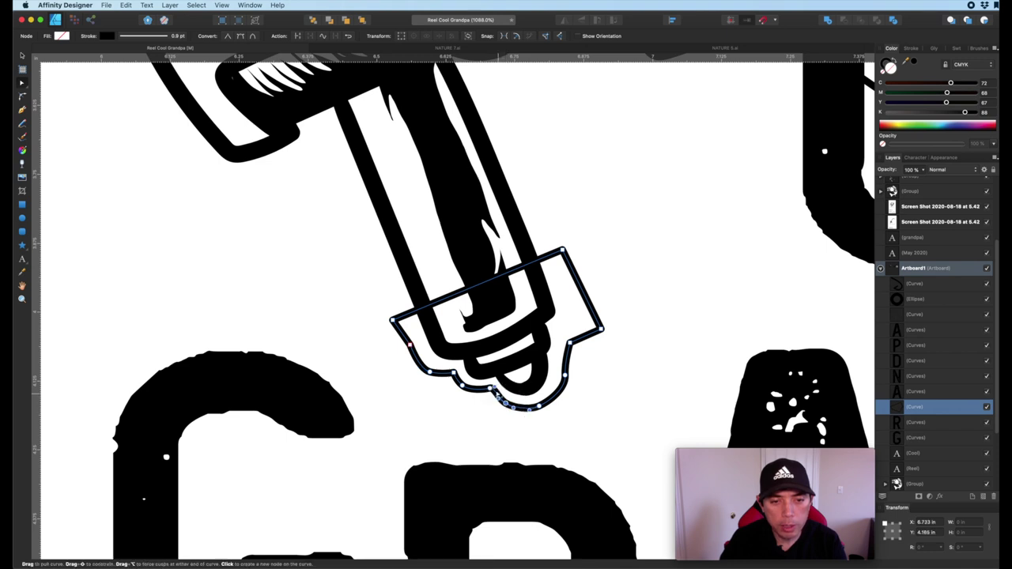
left_click_drag(497, 399, 474, 385)
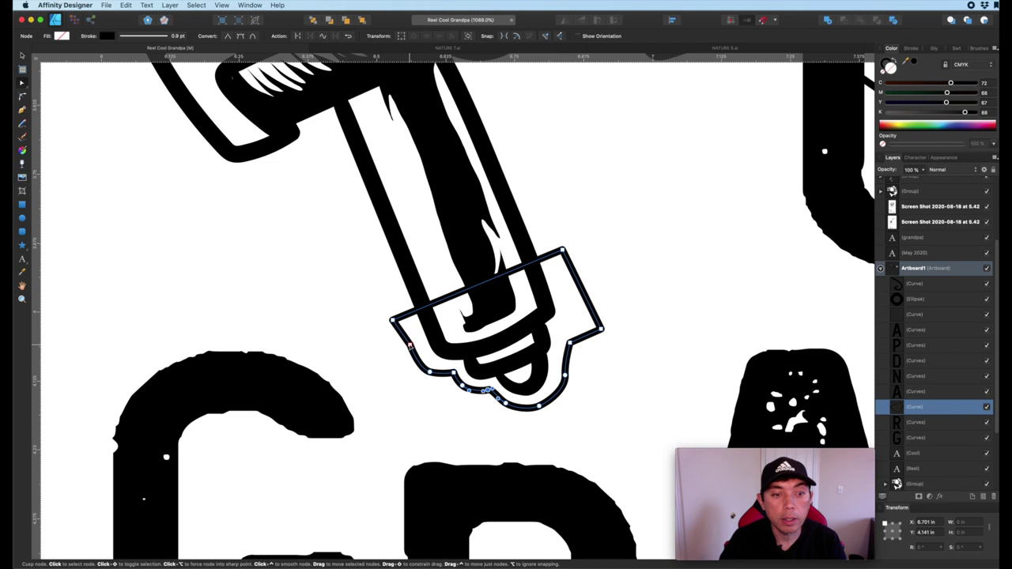
left_click(422, 357)
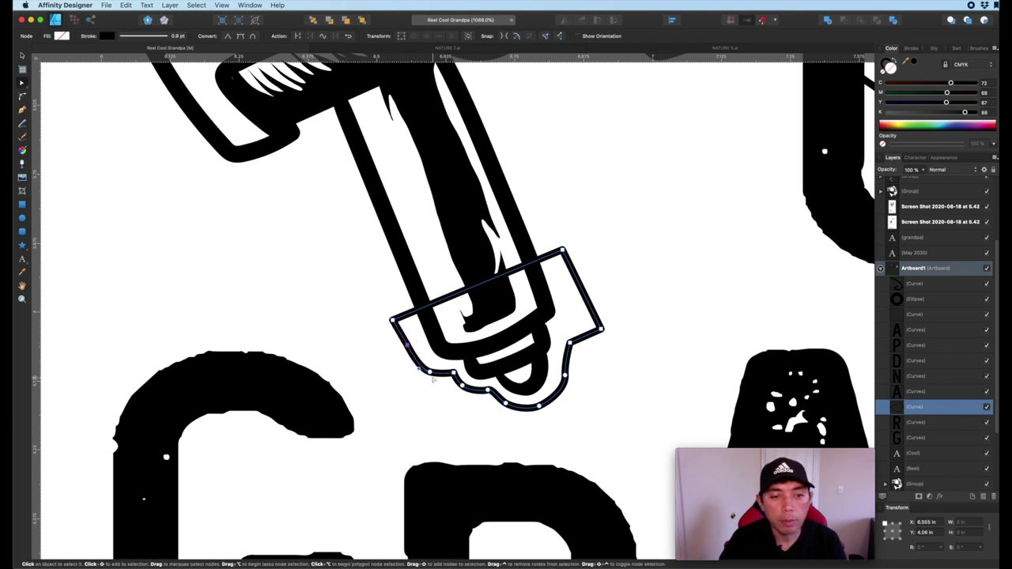
left_click_drag(429, 368, 427, 373)
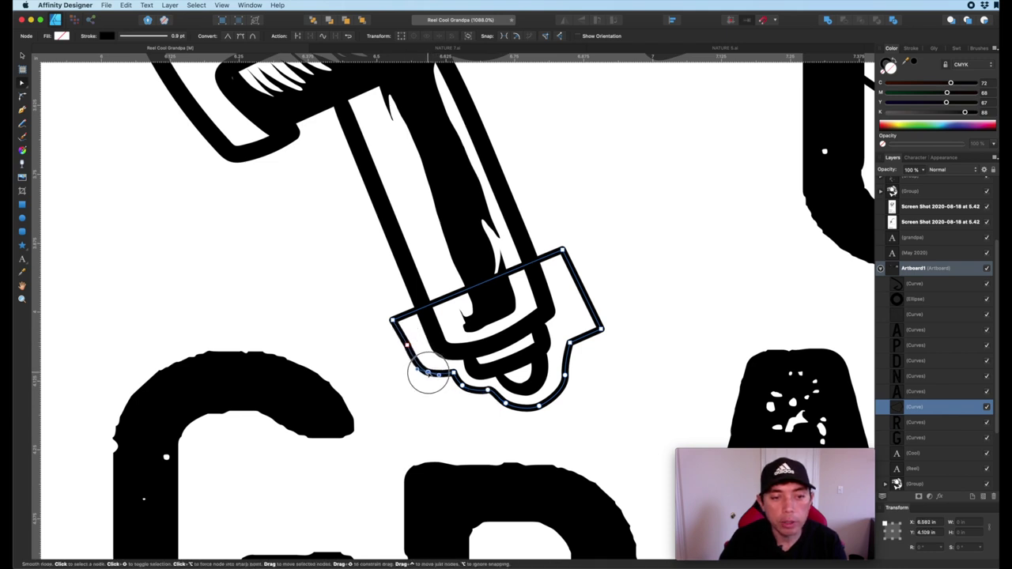
left_click(452, 373)
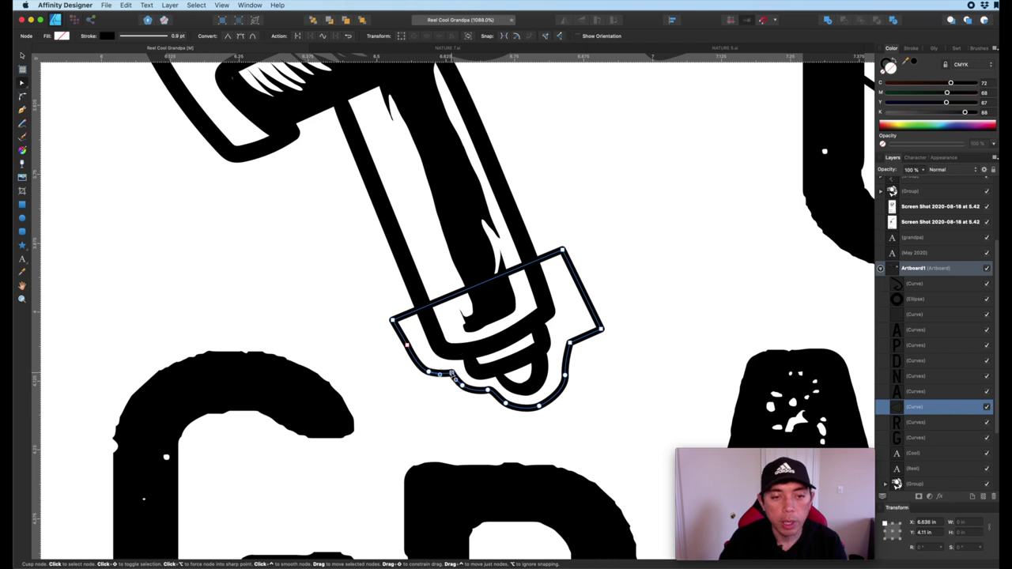
left_click(458, 388)
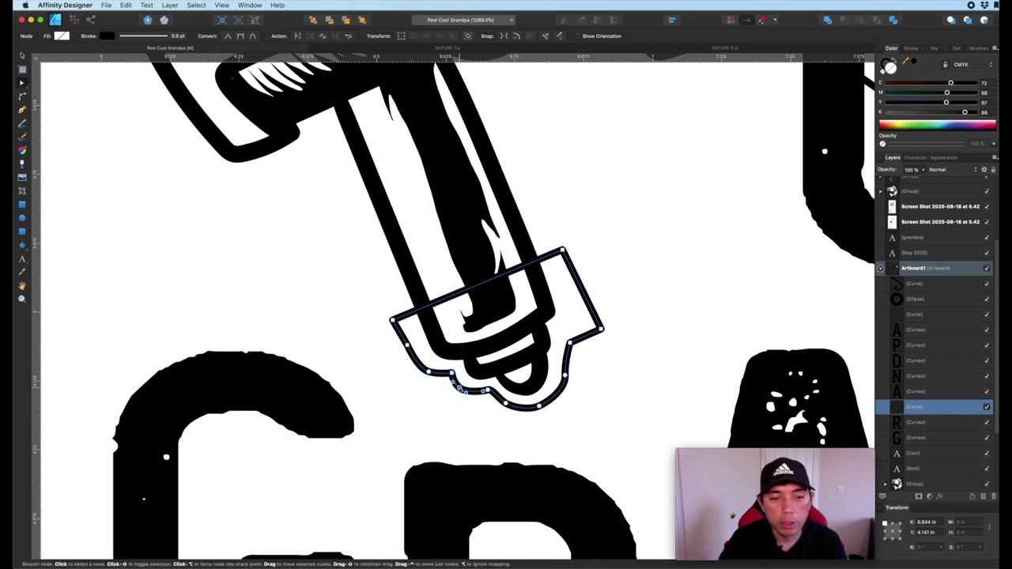
left_click(490, 389)
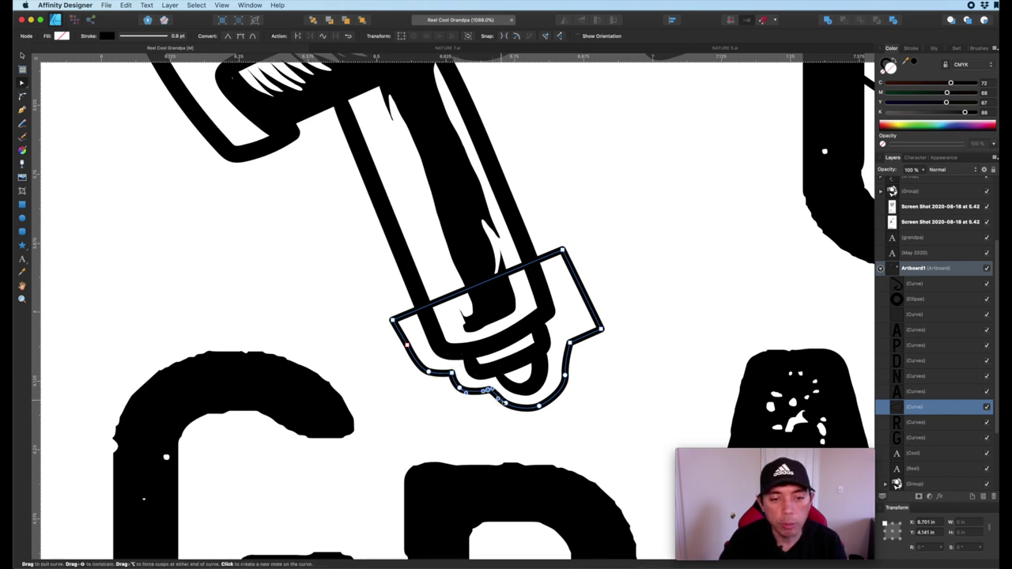
left_click(501, 404)
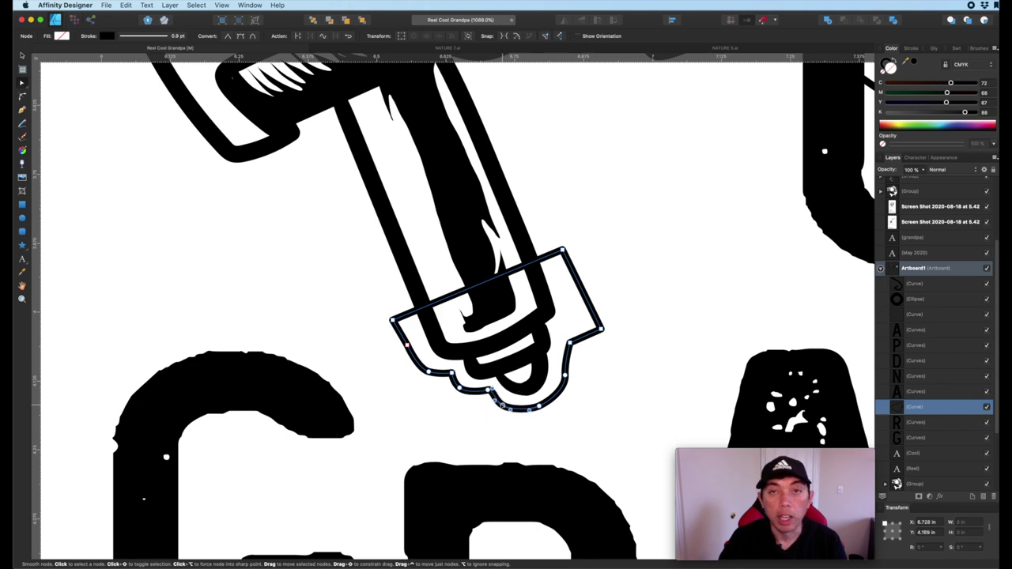
left_click(607, 440)
scroll(607, 439, "down", 5)
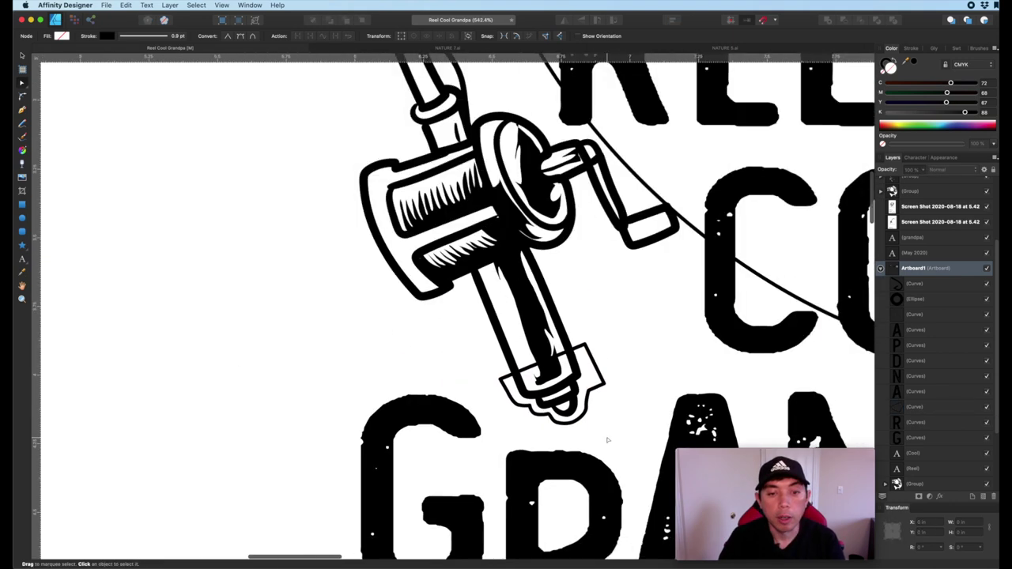
left_click(22, 55)
Make the reel-bottom outline a solid pure cyan shape
left_click(559, 335)
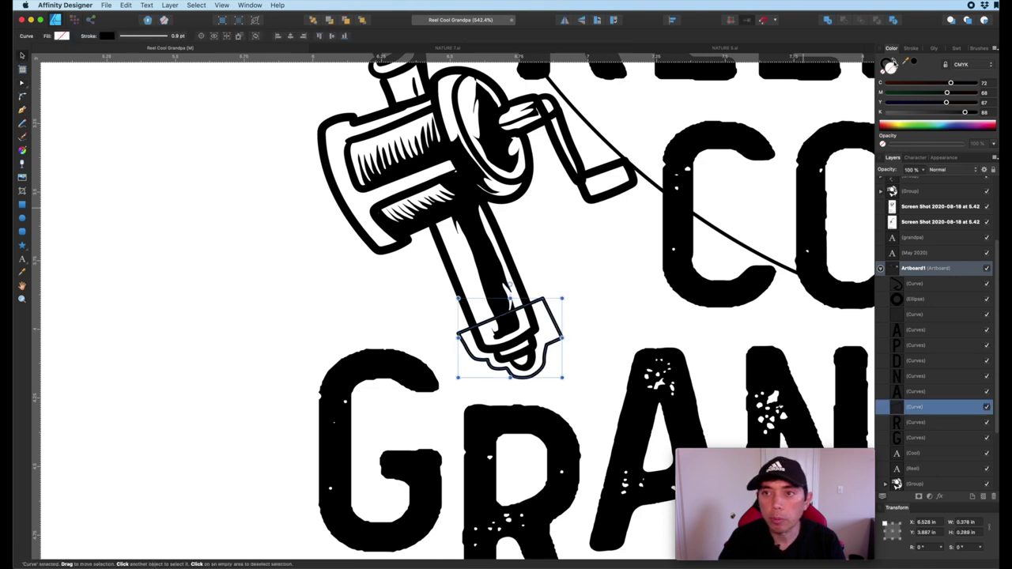
left_click(896, 60)
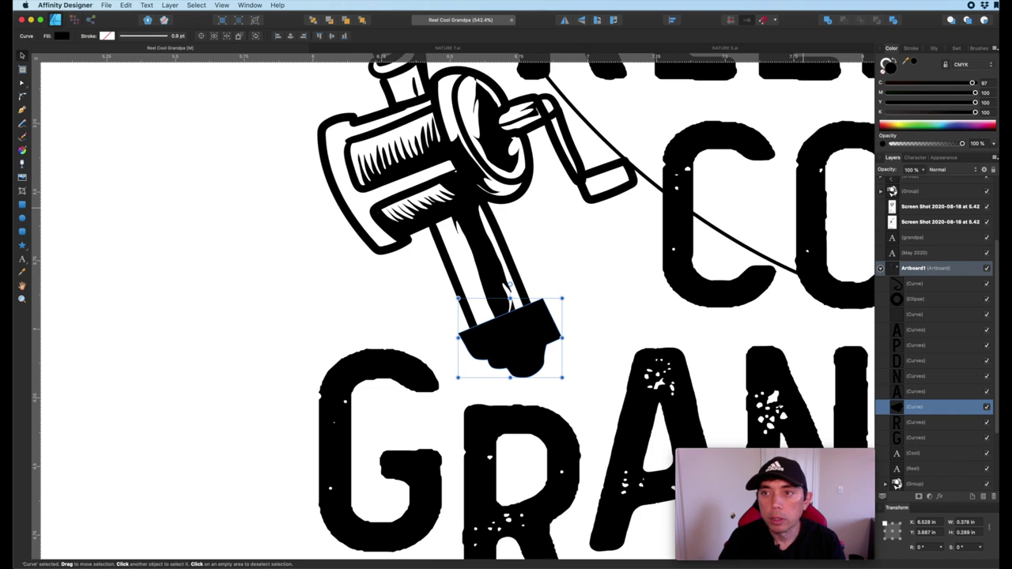
left_click_drag(974, 111, 862, 116)
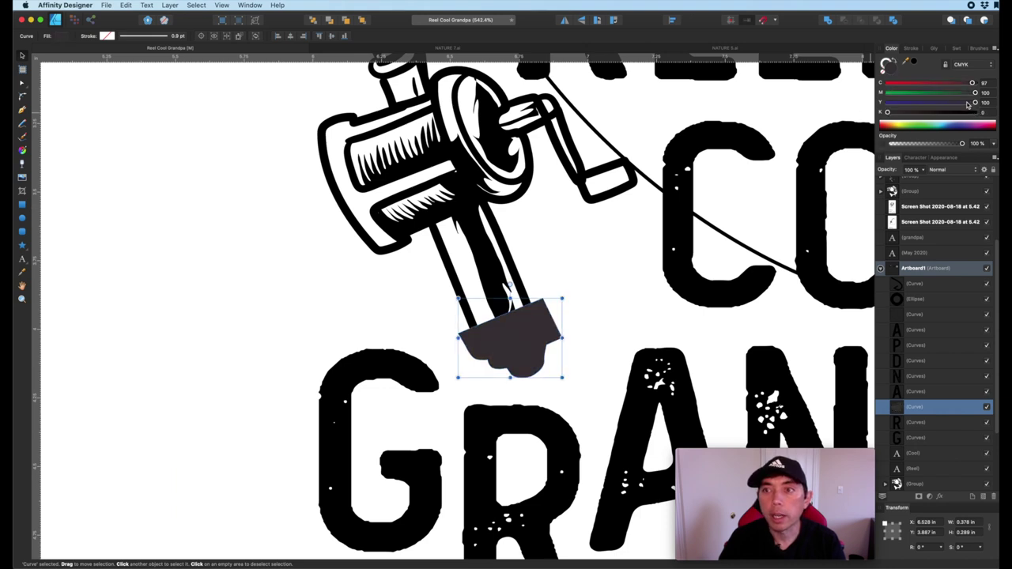
left_click_drag(974, 102, 855, 105)
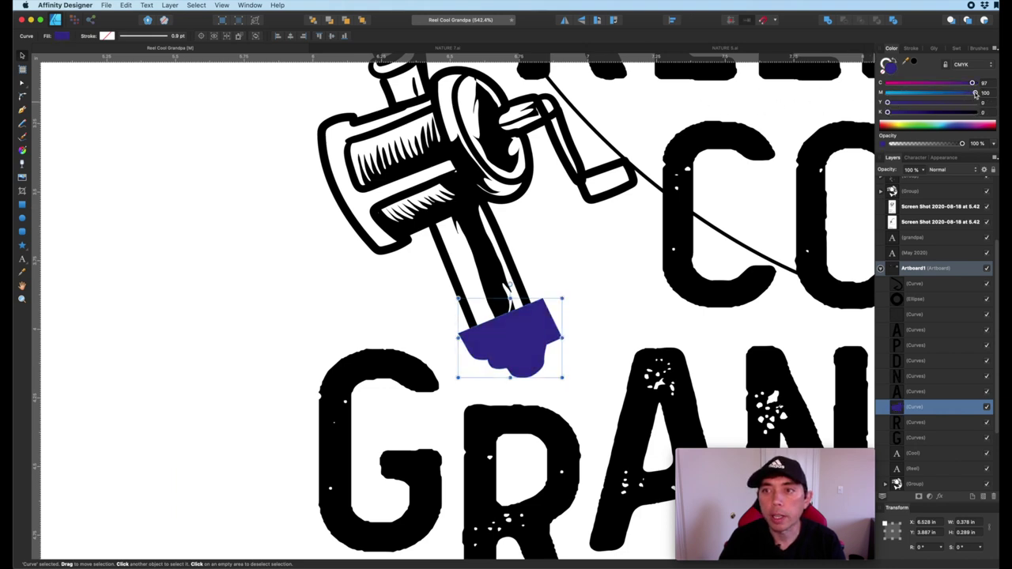
left_click_drag(975, 92, 751, 93)
Move the R up under the reel's bottom piece
left_click(520, 422)
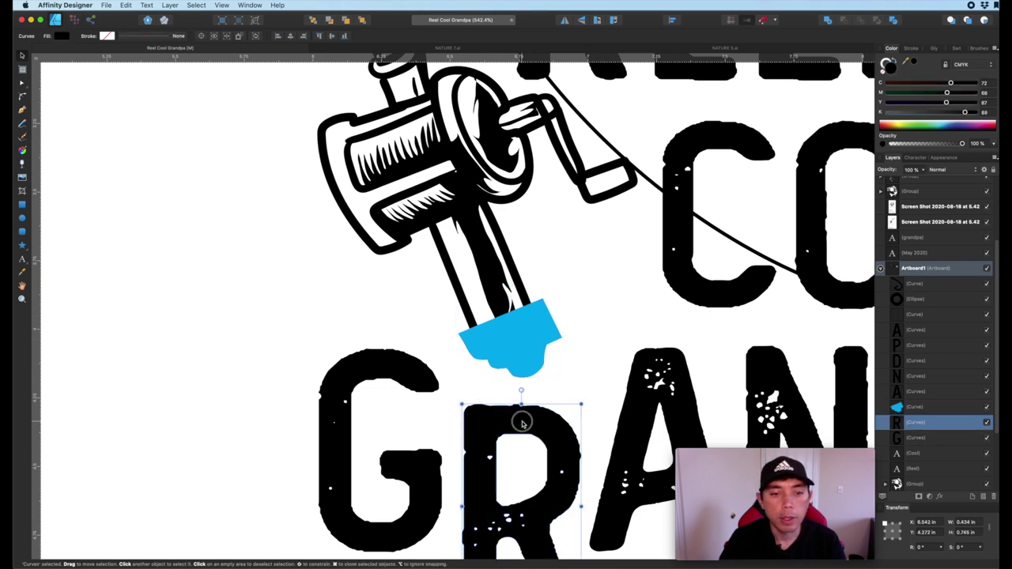
left_click_drag(522, 423, 522, 366)
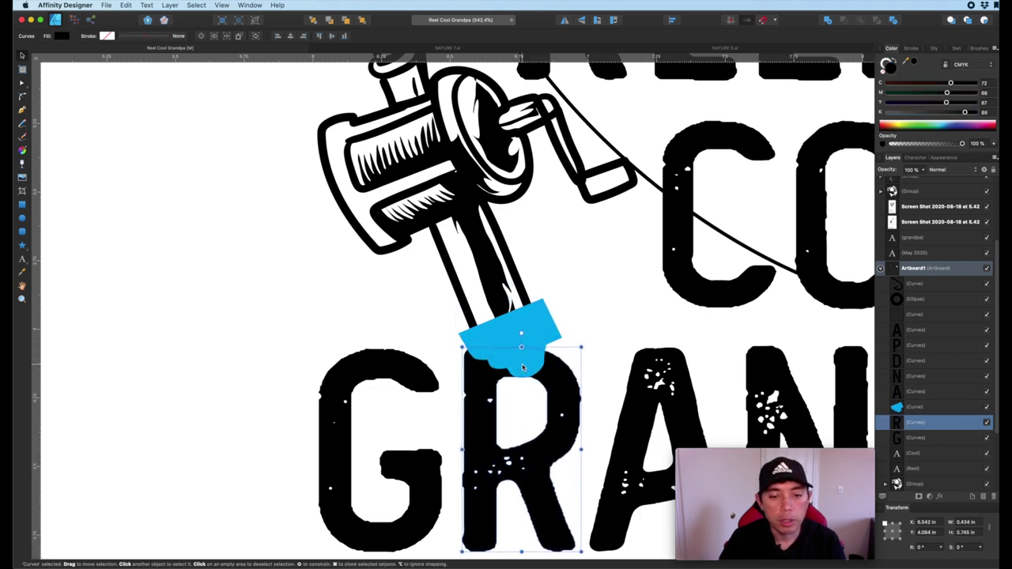
scroll(521, 366, "down", 3)
scroll(522, 366, "right", 2)
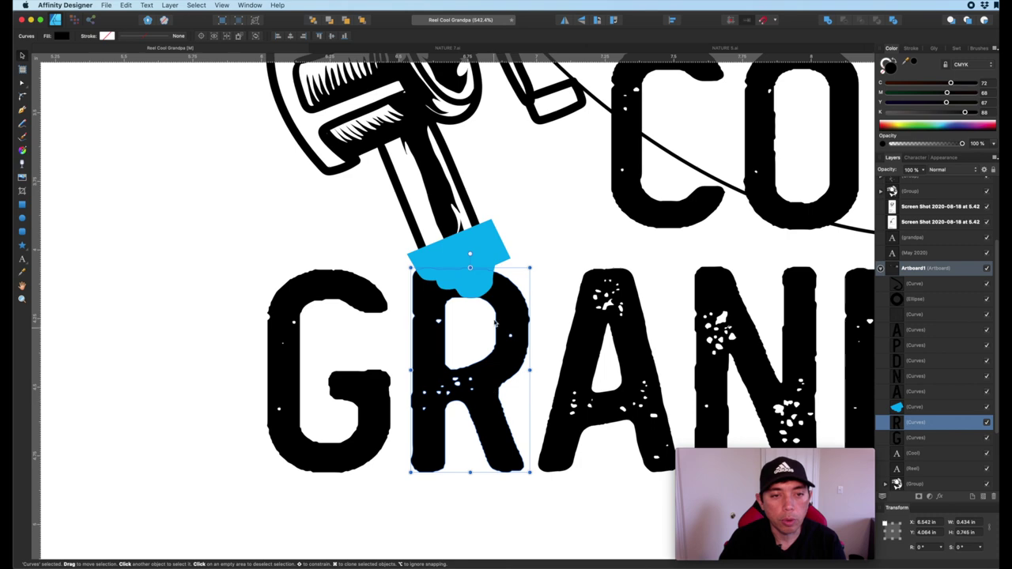
Subtract the blue reel-bottom shape from the top of the R
left_click(494, 254)
scroll(496, 255, "down", 3, "ctrl")
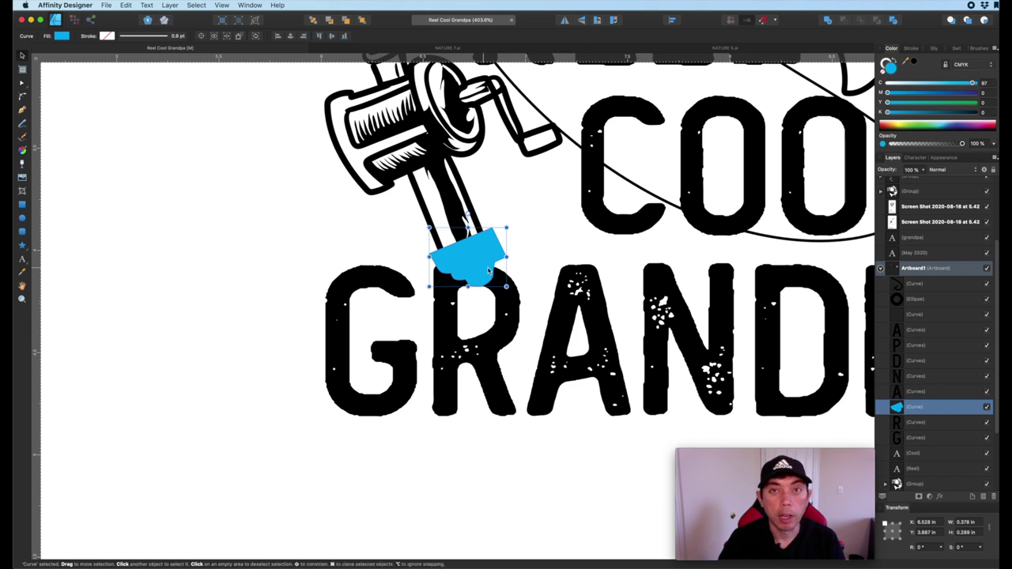
left_click(515, 304, "shift")
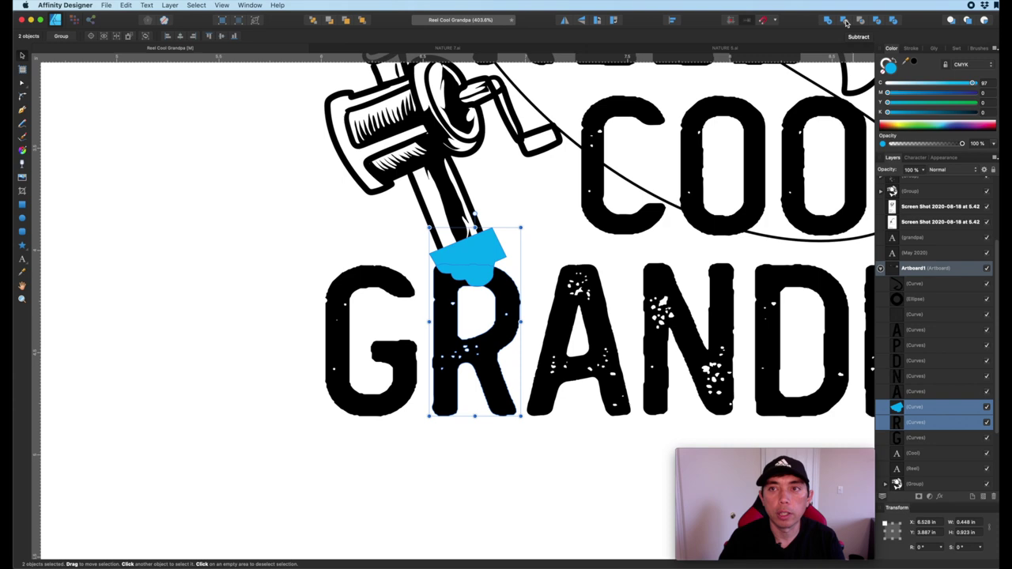
left_click(844, 20)
left_click(538, 210)
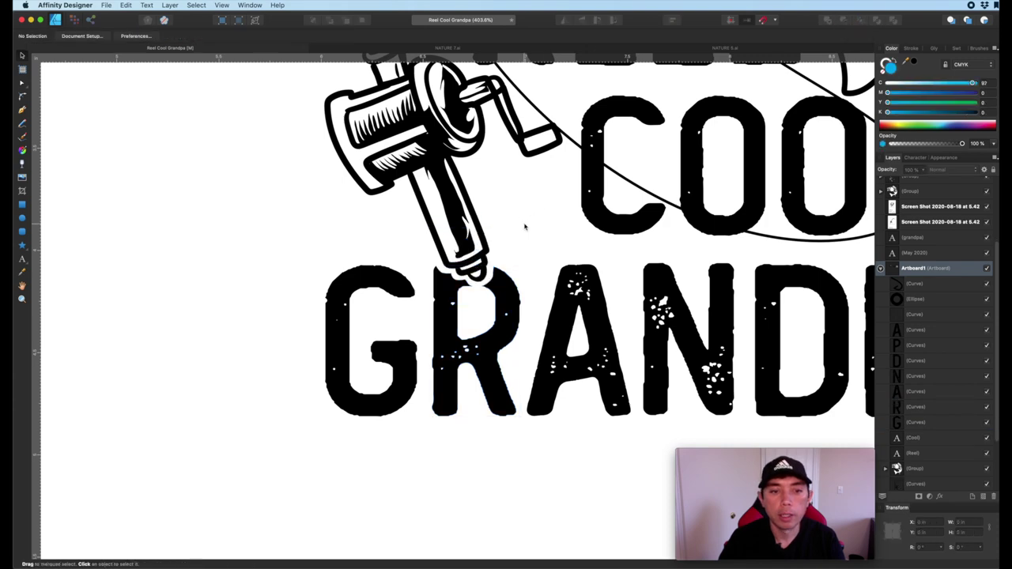
scroll(524, 226, "down", 5)
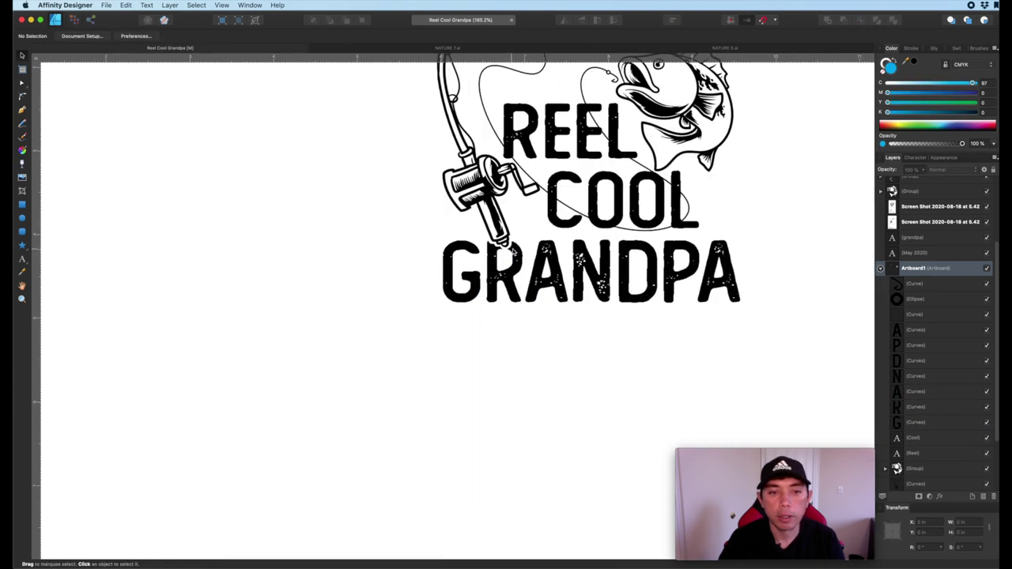
scroll(515, 250, "up", 5)
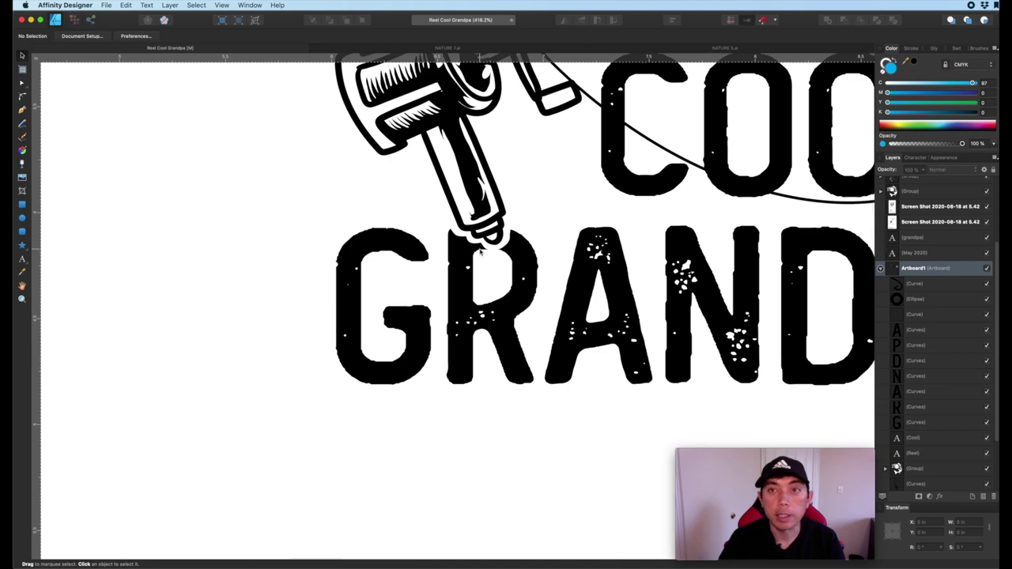
scroll(509, 243, "down", 4)
scroll(479, 251, "down", 2)
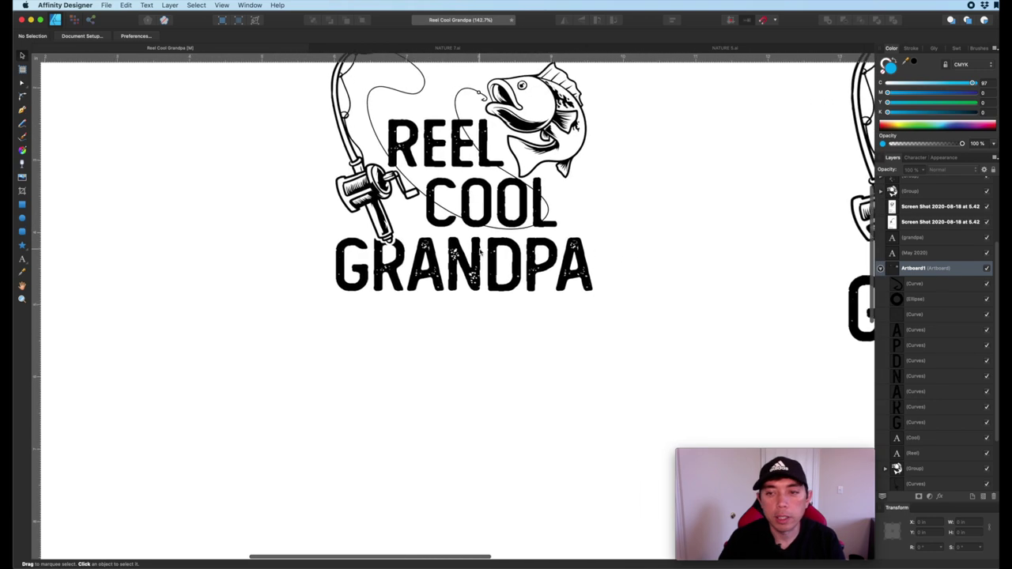
scroll(532, 269, "right", 3)
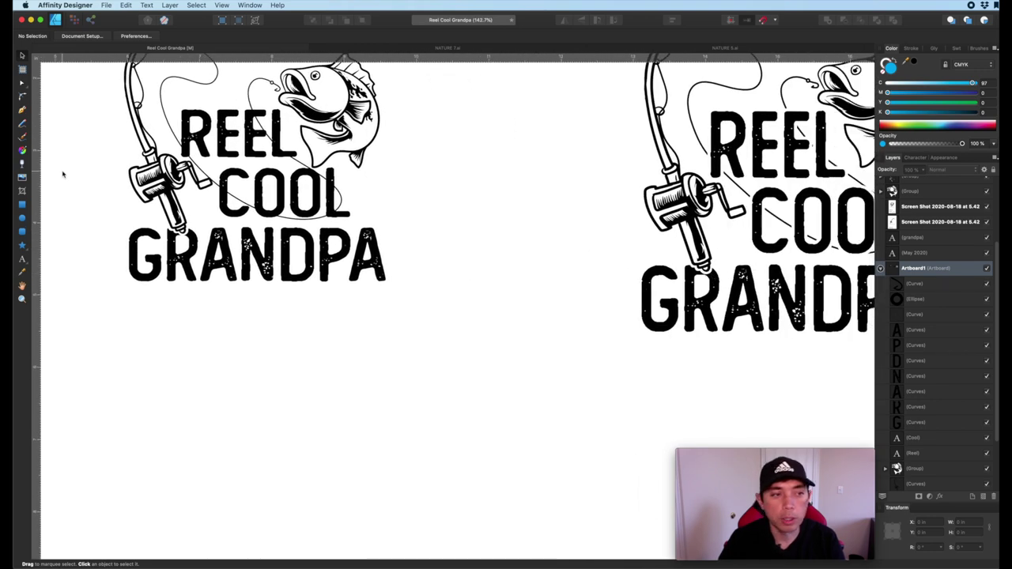
scroll(62, 171, "left", 3)
scroll(313, 257, "up", 4)
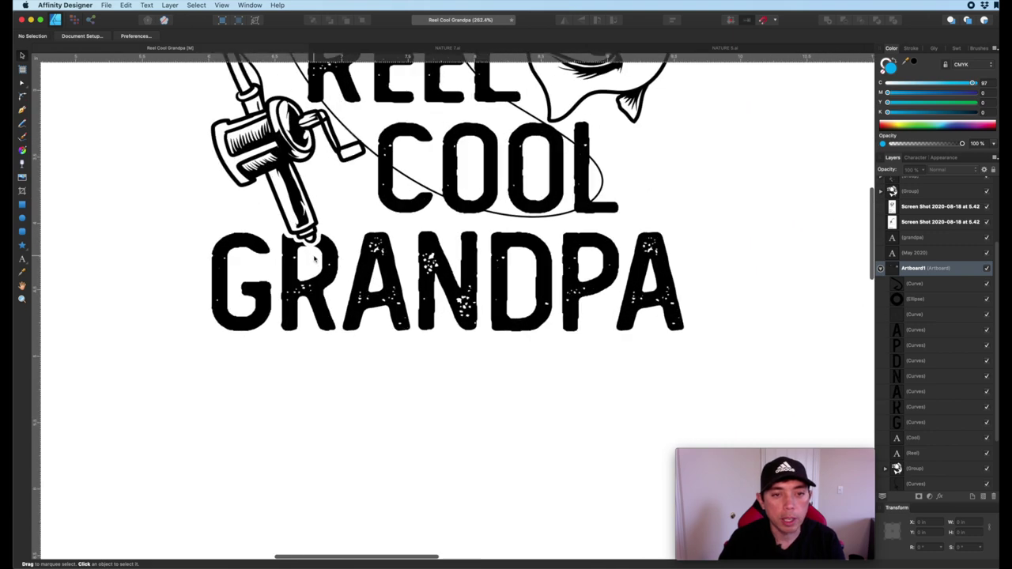
scroll(302, 258, "down", 2)
scroll(301, 257, "up", 1)
scroll(300, 258, "right", 7)
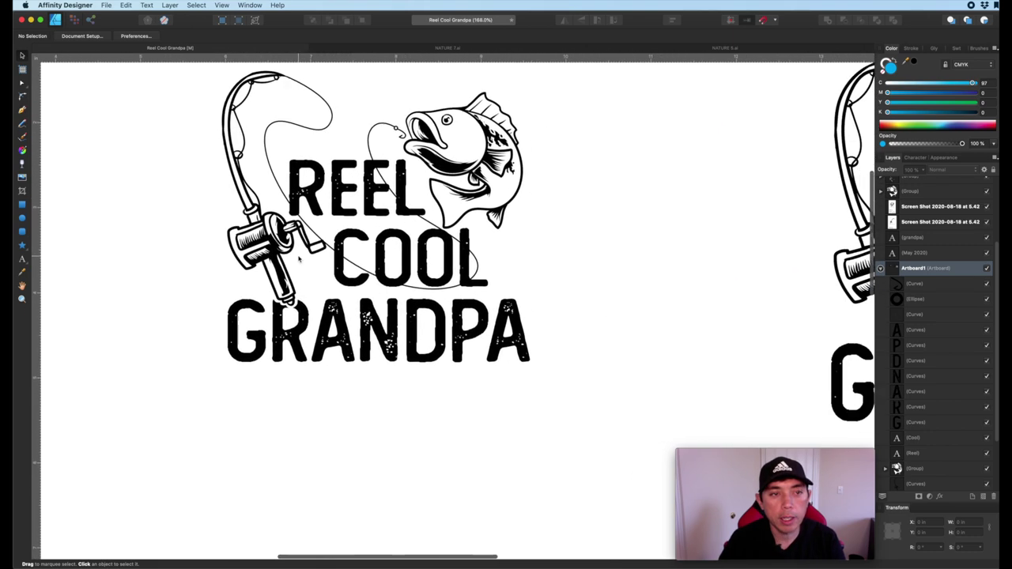
scroll(299, 259, "right", 4)
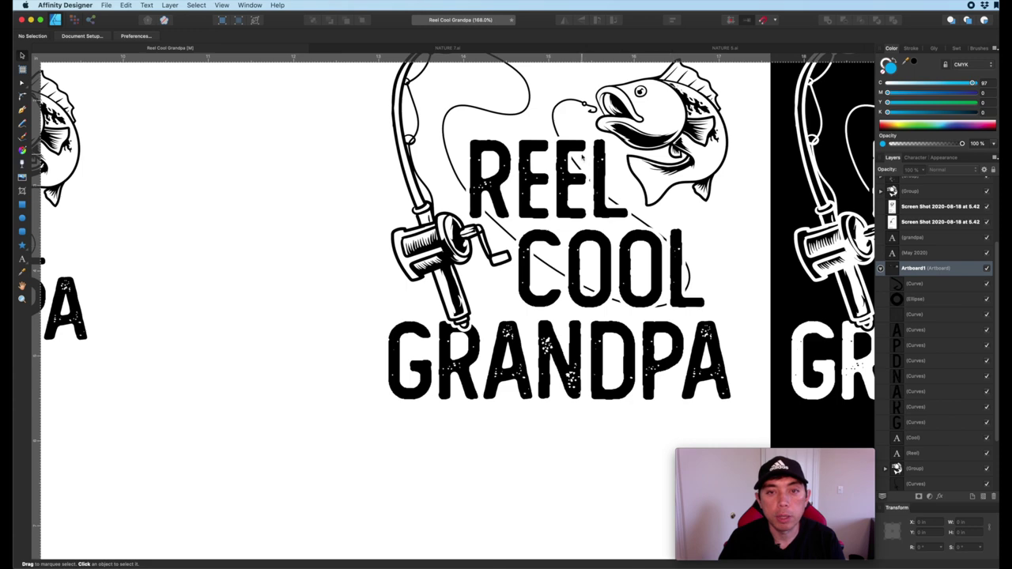
scroll(611, 235, "left", 3)
scroll(611, 236, "right", 3)
scroll(611, 234, "up", 3)
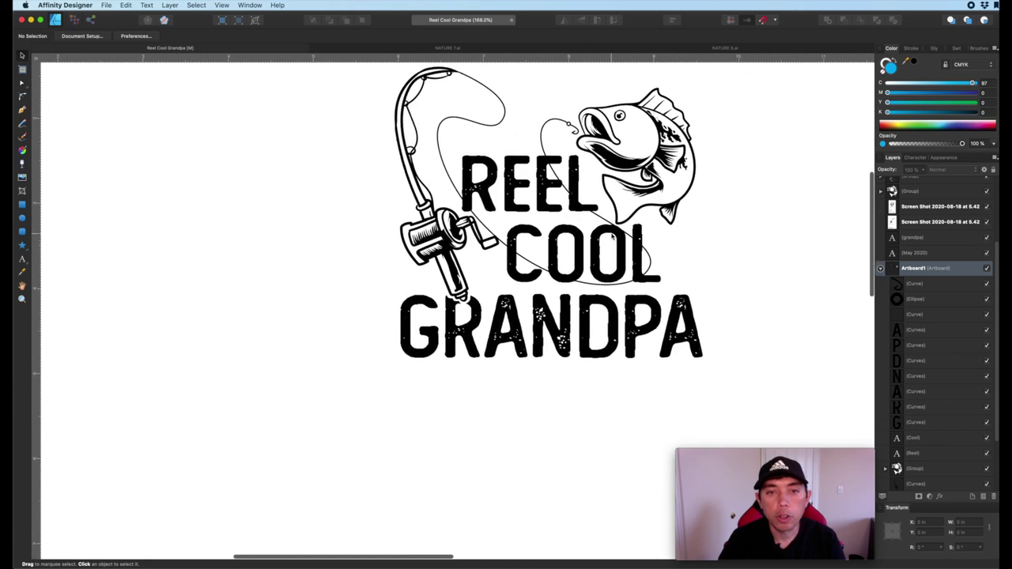
scroll(611, 236, "up", 3)
Convert the REEL text to curves
left_click(607, 242)
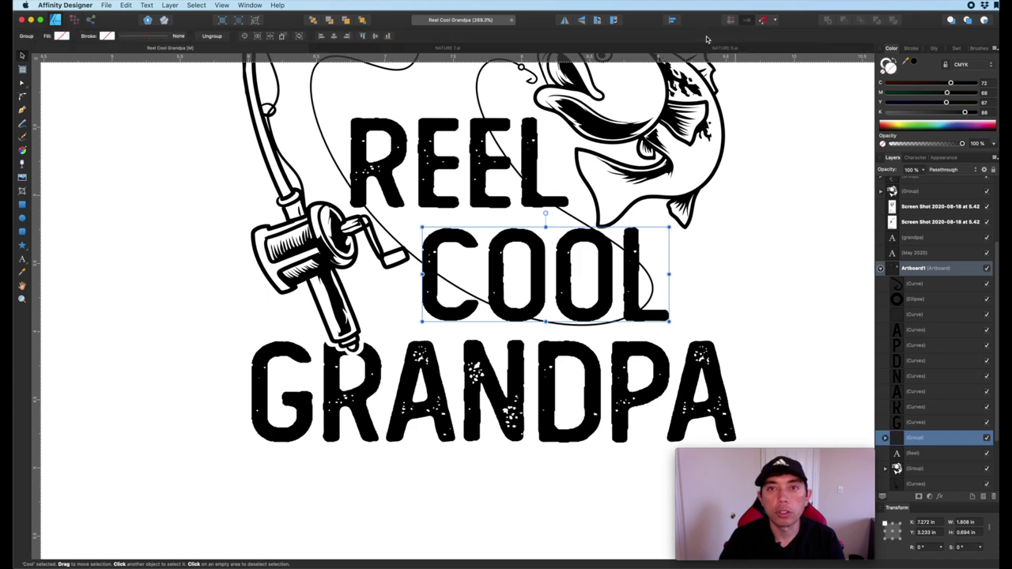
left_click(522, 170)
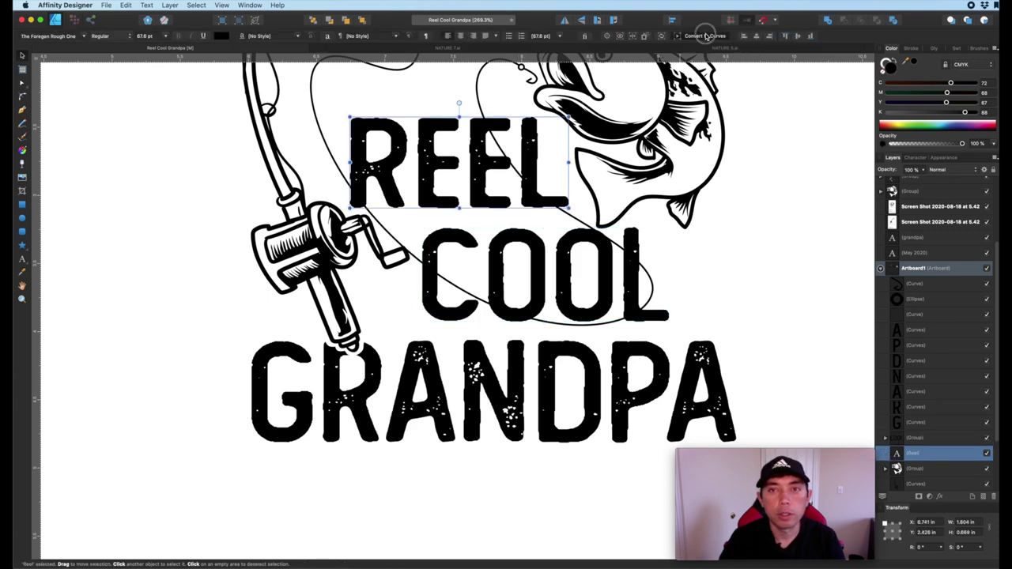
key("super+g")
scroll(711, 225, "down", 3)
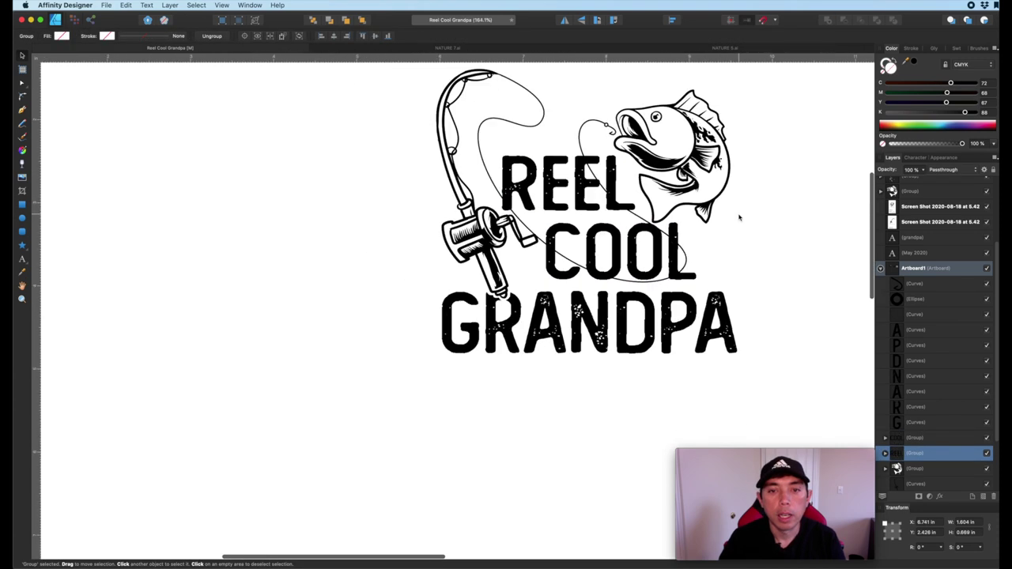
Duplicate the COOL lettering group
left_click(675, 227)
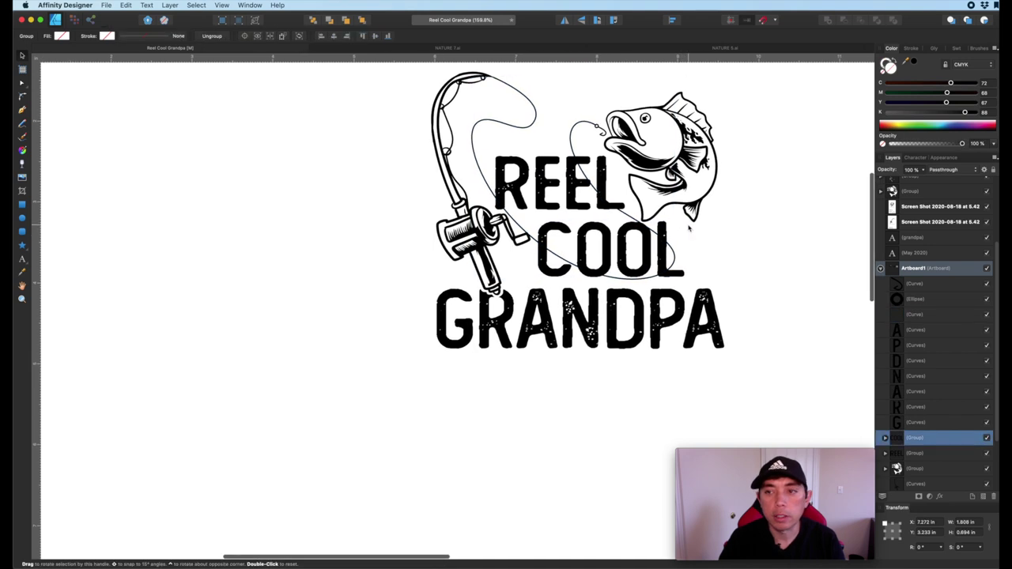
scroll(711, 233, "right", 2)
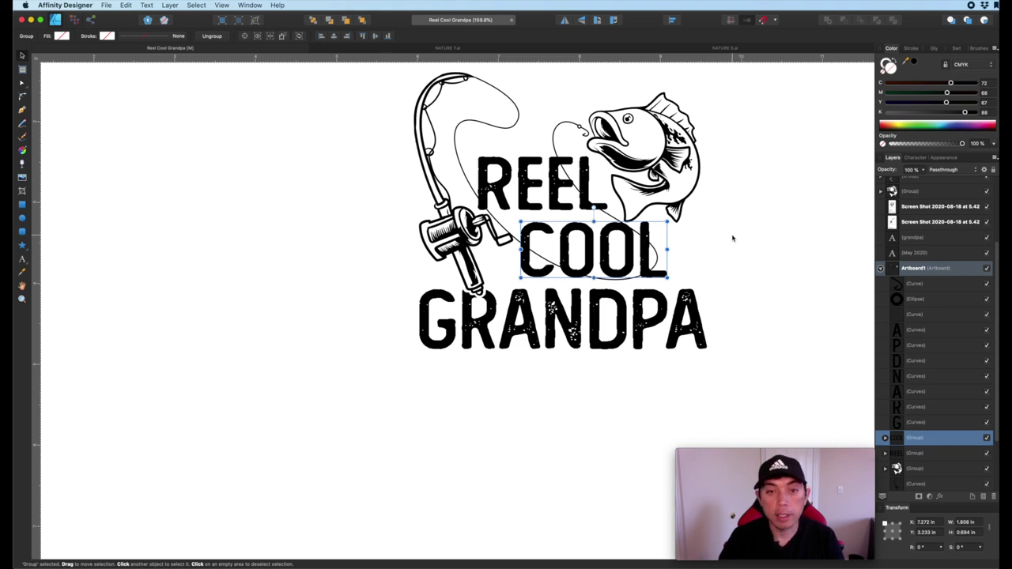
key("super+j")
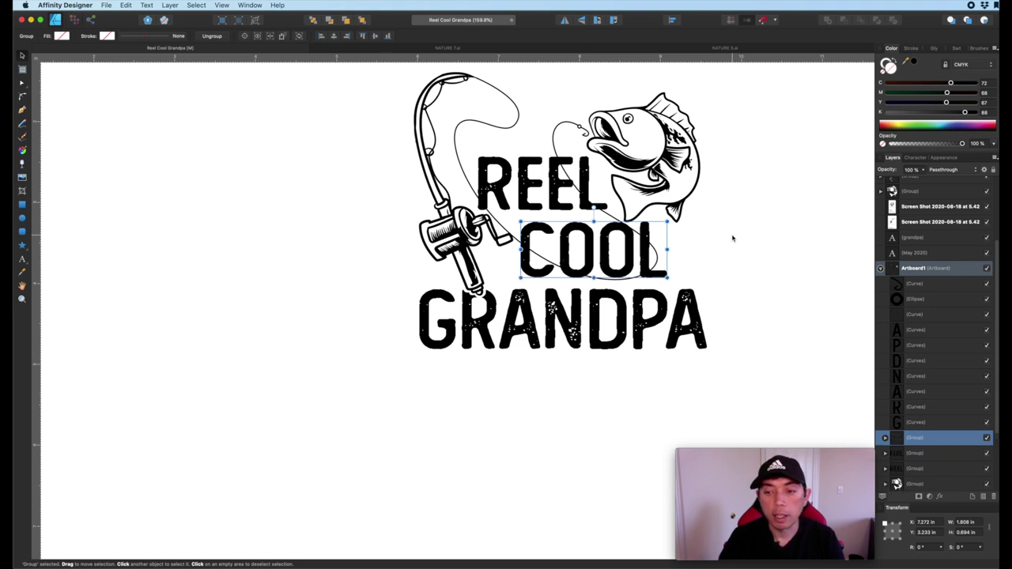
left_click(919, 455)
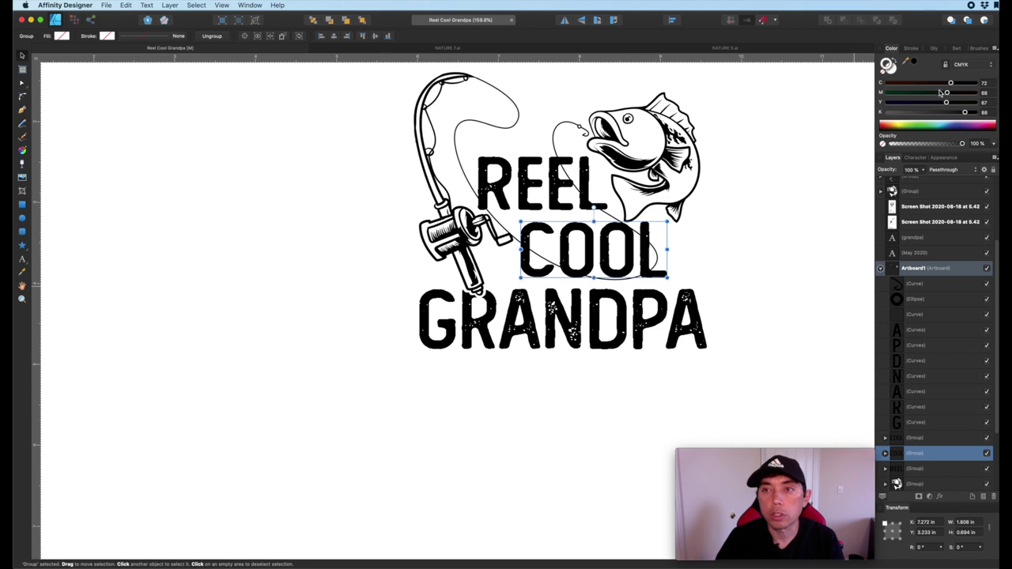
Give the duplicate COOL a pure cyan (C100 M0 Y0 K0) stroke about 5 pt wide
mouse_move(951, 84)
left_mouse_down()
mouse_move(977, 84)
mouse_move(783, 92)
left_mouse_up()
left_click_drag(947, 103, 772, 100)
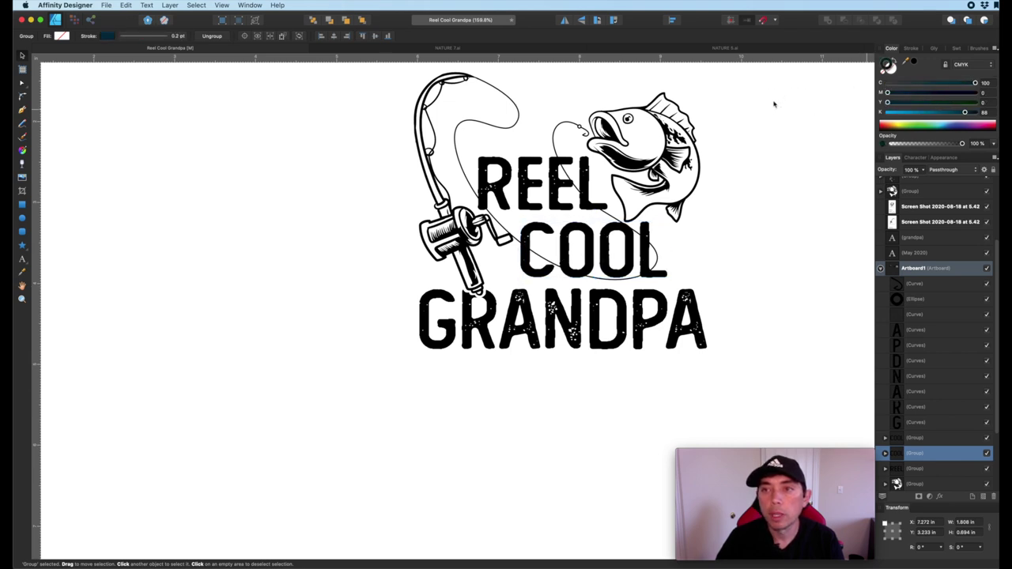
left_click_drag(964, 112, 717, 115)
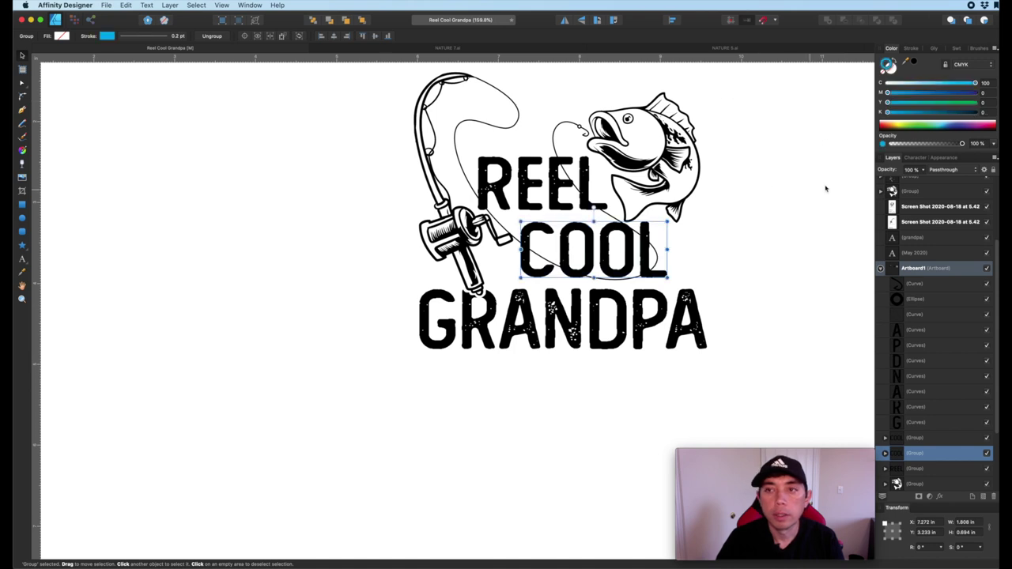
left_click(912, 49)
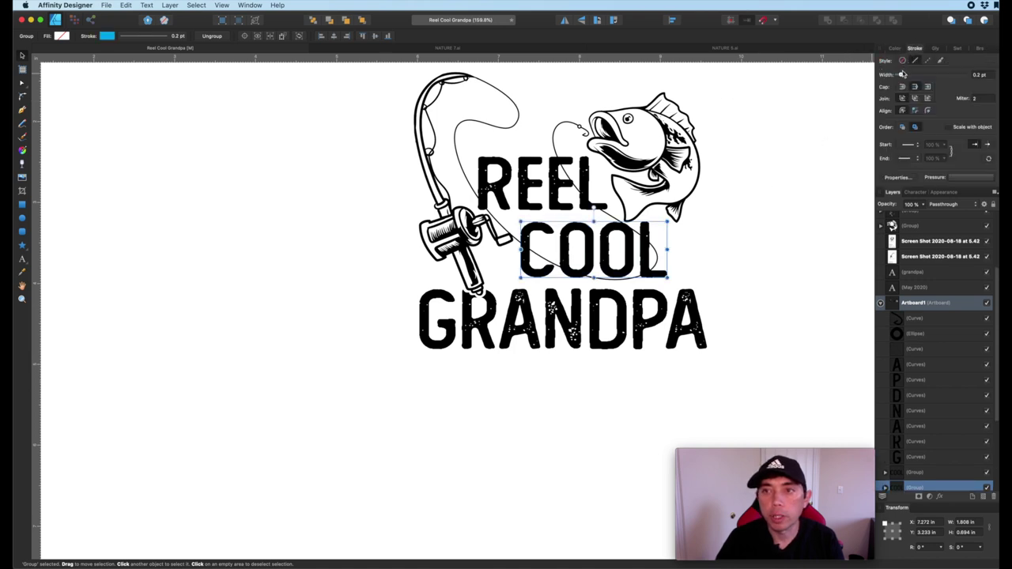
left_click_drag(900, 74, 920, 75)
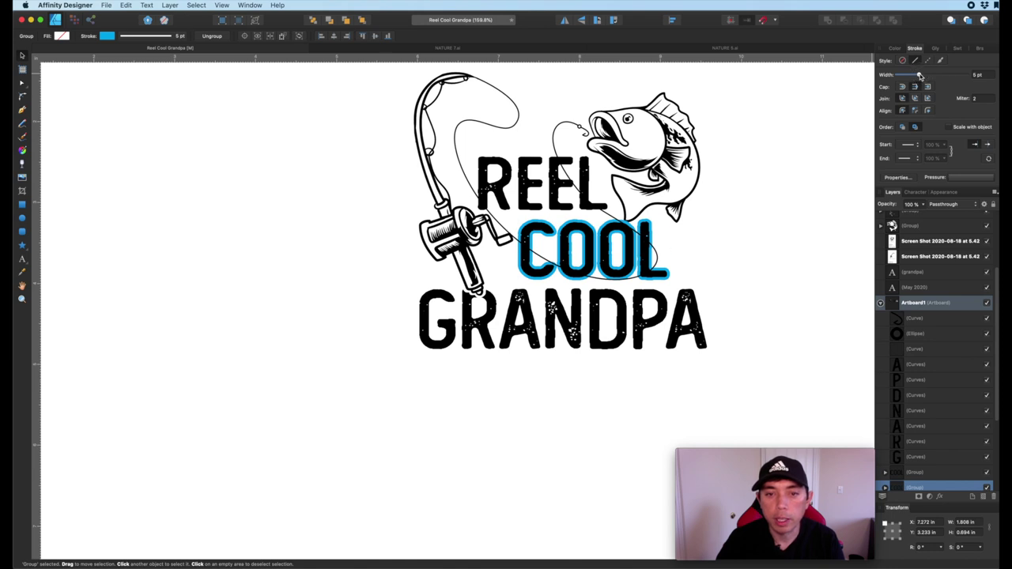
left_click(560, 189)
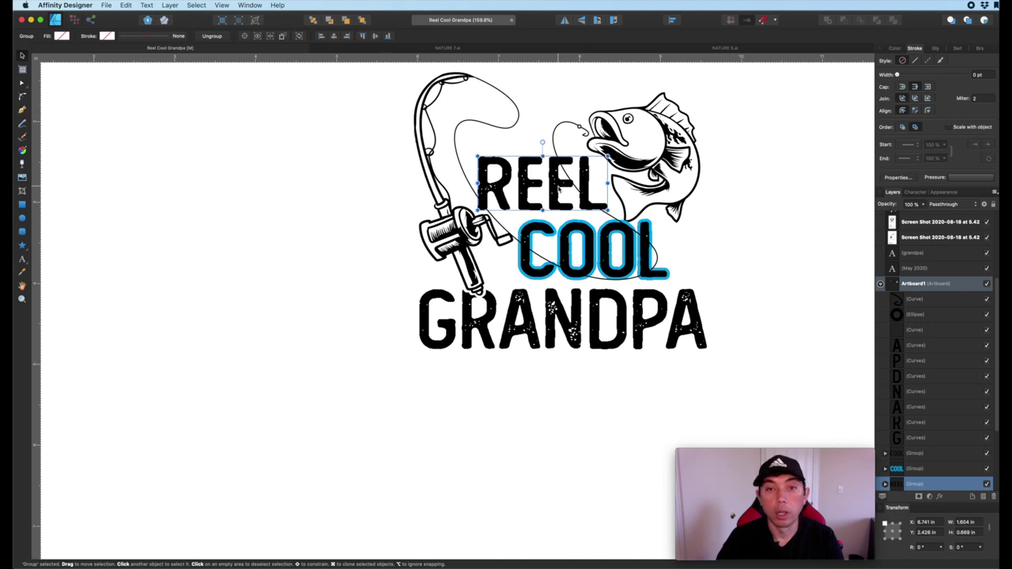
scroll(942, 432, "down", 1)
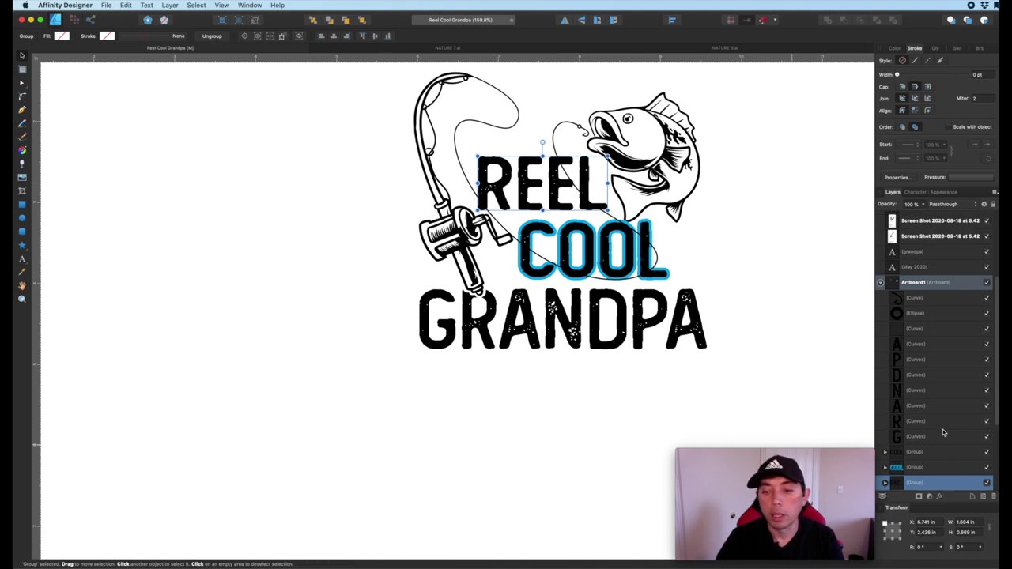
scroll(942, 433, "down", 3)
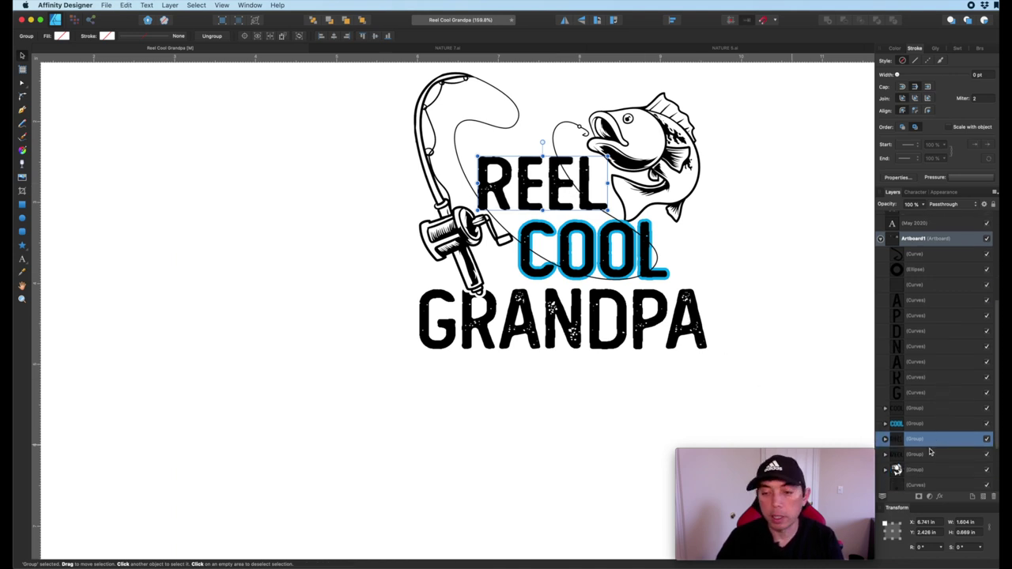
left_click_drag(920, 452, 925, 456)
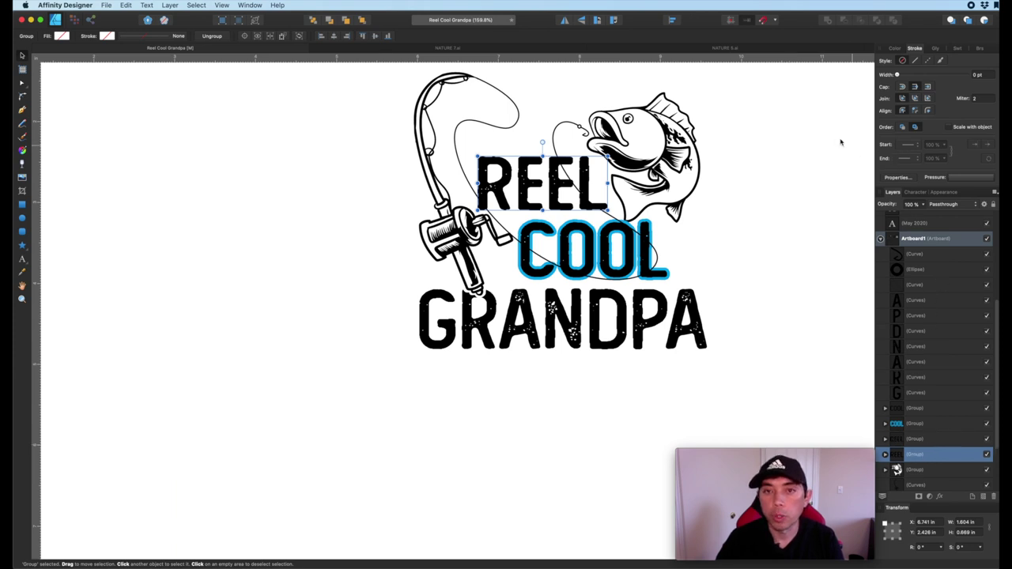
left_click(894, 48)
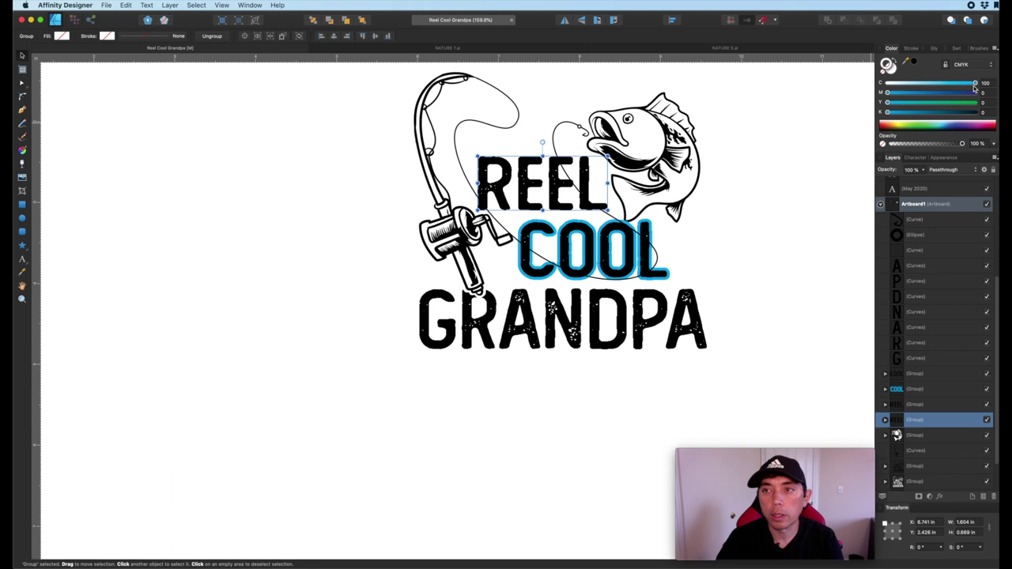
left_click(975, 84)
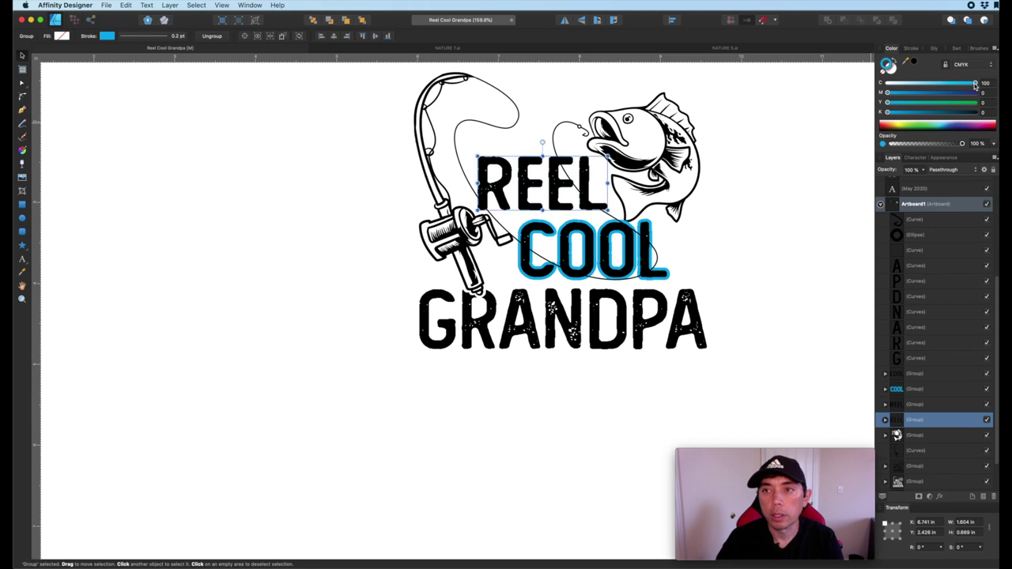
left_click(911, 48)
left_click_drag(902, 76, 919, 74)
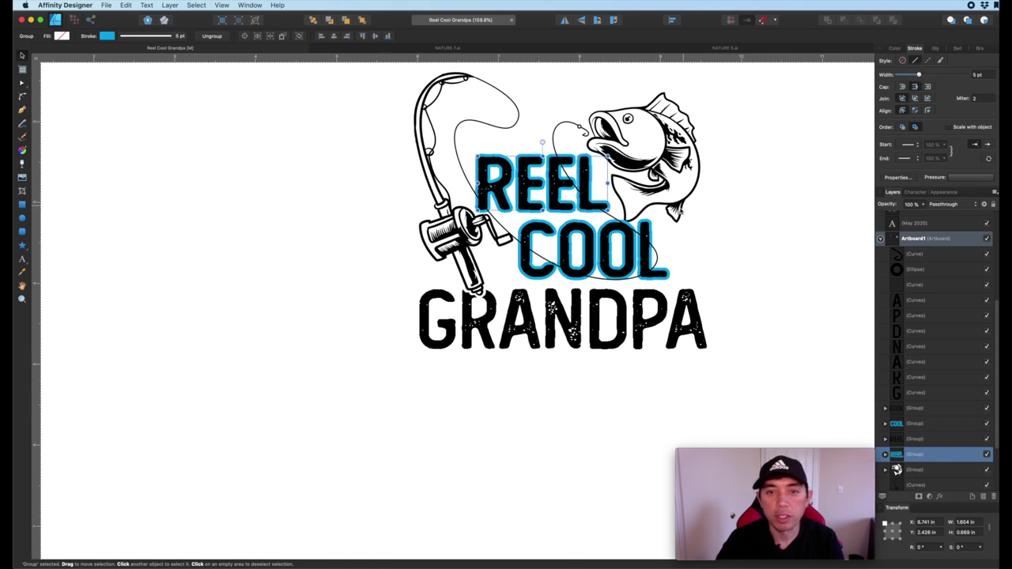
left_click(925, 424)
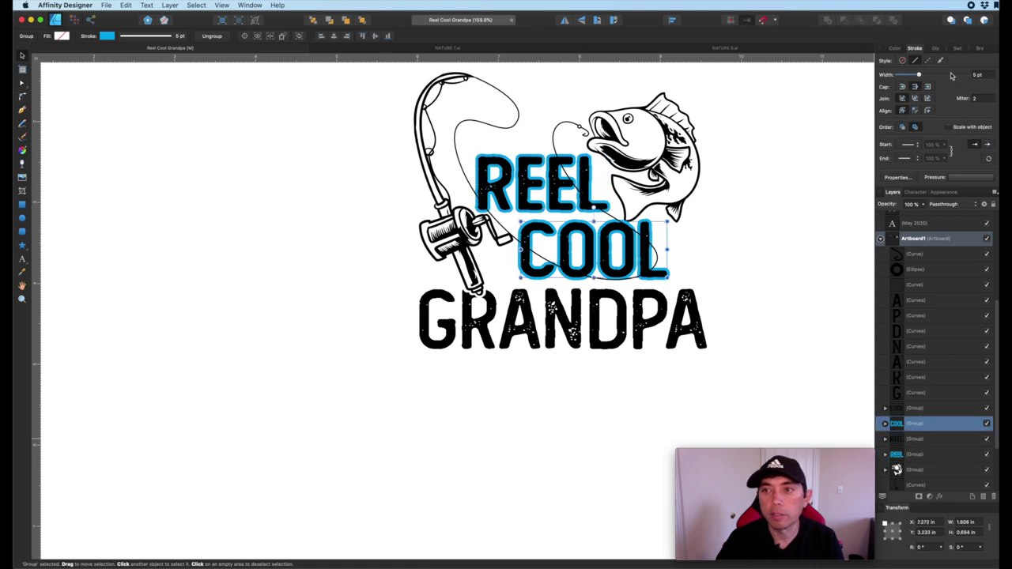
left_click(804, 232)
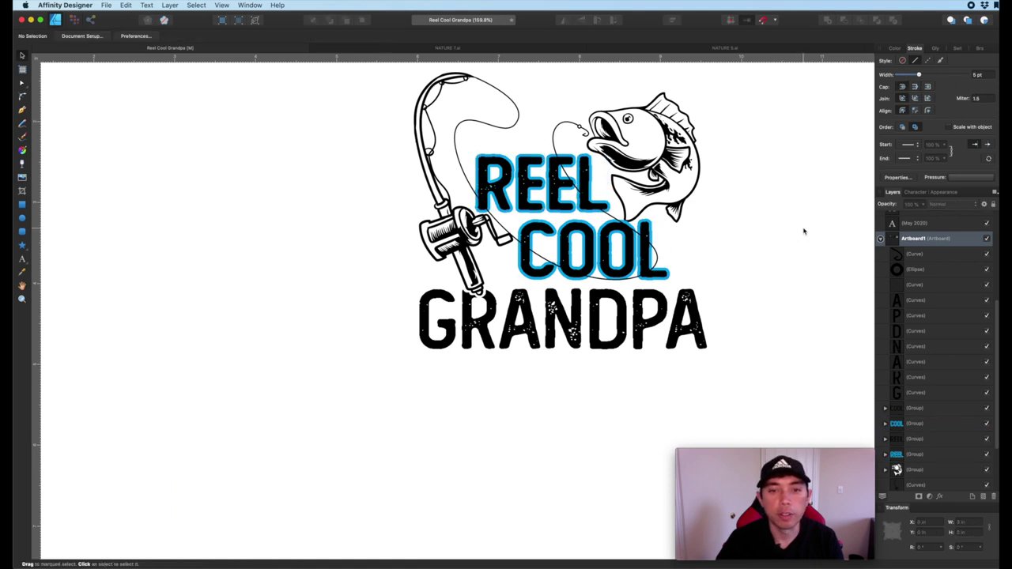
Ungroup COOL into separate letter shapes
left_click(924, 425)
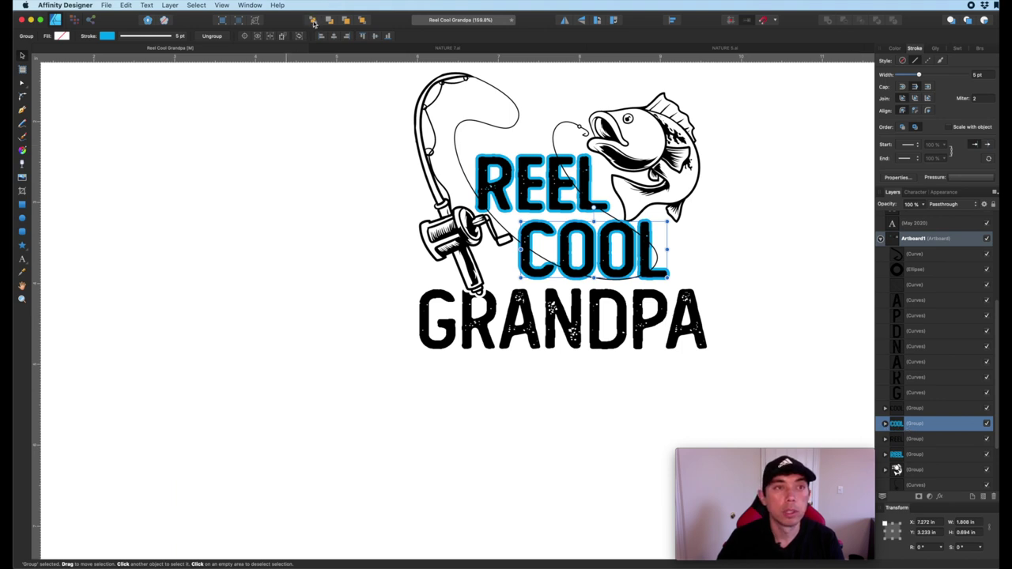
left_click(212, 37)
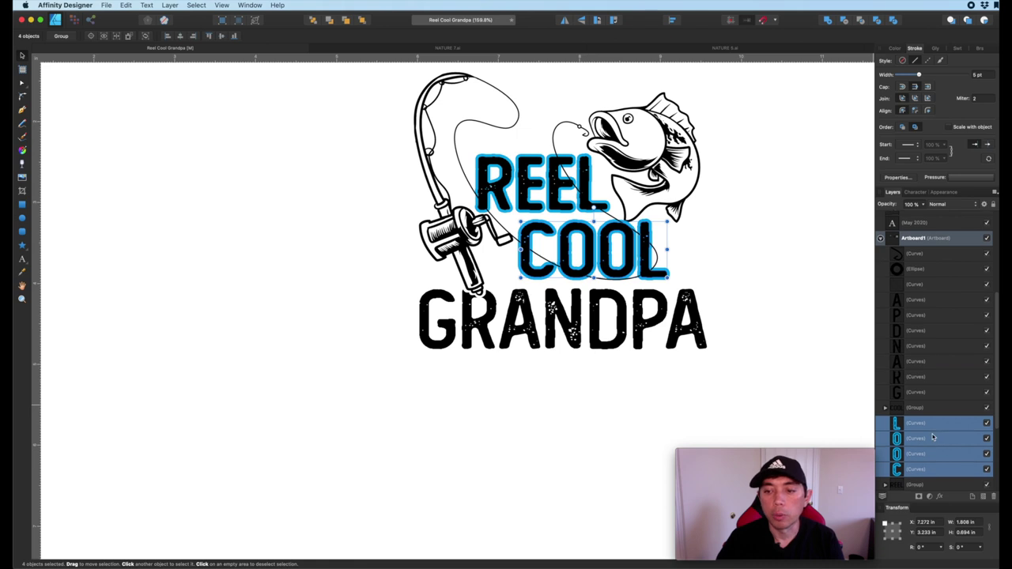
scroll(930, 403, "down", 2)
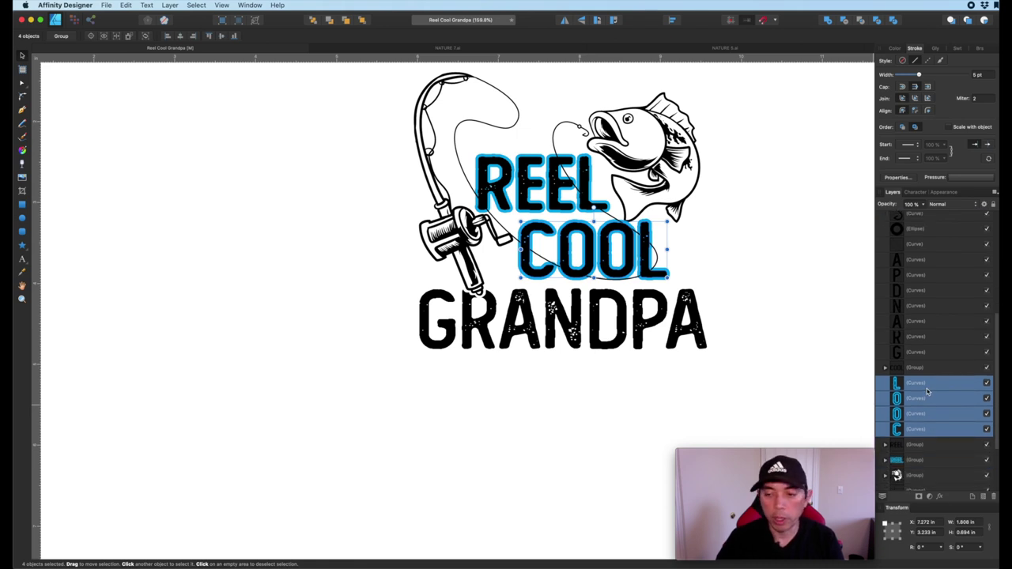
Expand the COOL letters' cyan strokes into filled shapes with Layer > Expand Stroke
left_click(189, 6)
mouse_move(164, 6)
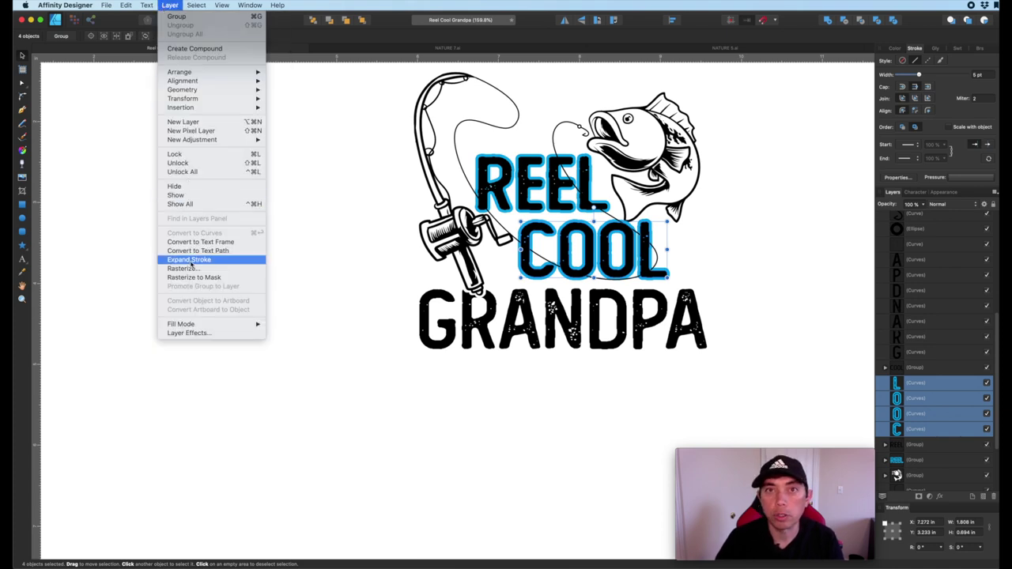
left_click(191, 261)
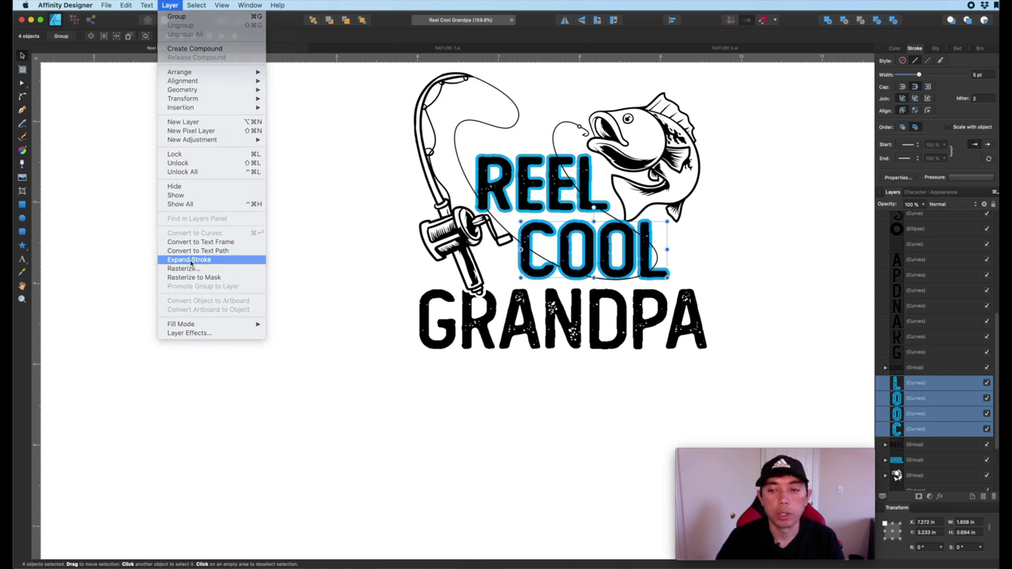
Combine all eight COOL letter and outline curves with Add into one solid black shape
scroll(932, 400, "down", 3)
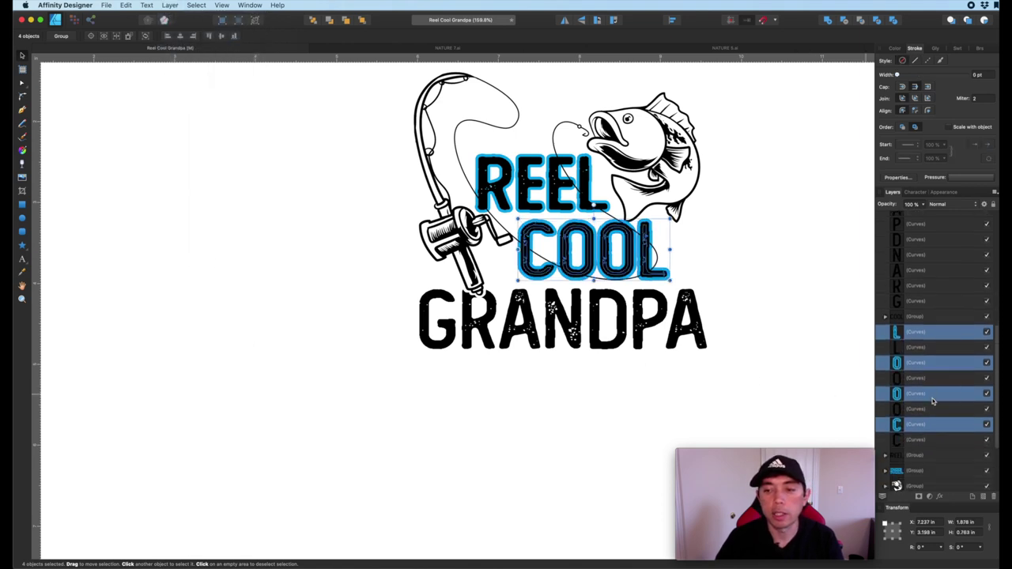
left_click(919, 338)
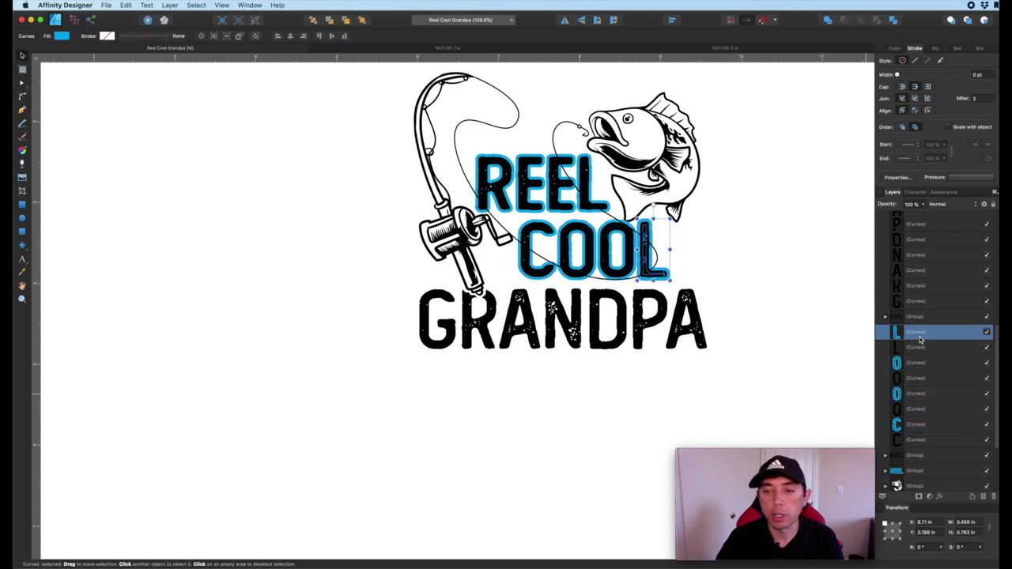
left_click(920, 441, "shift")
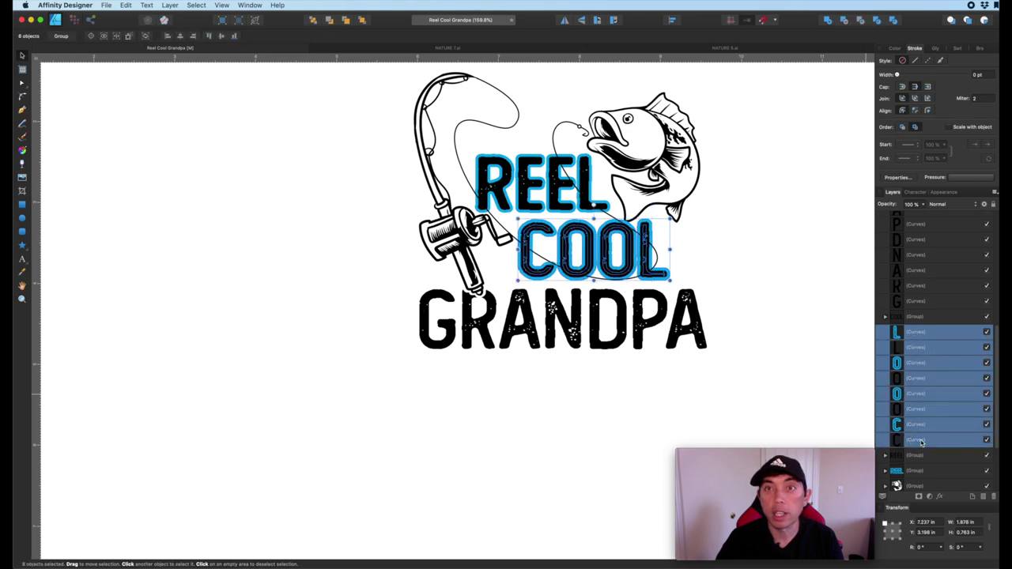
left_click(826, 21)
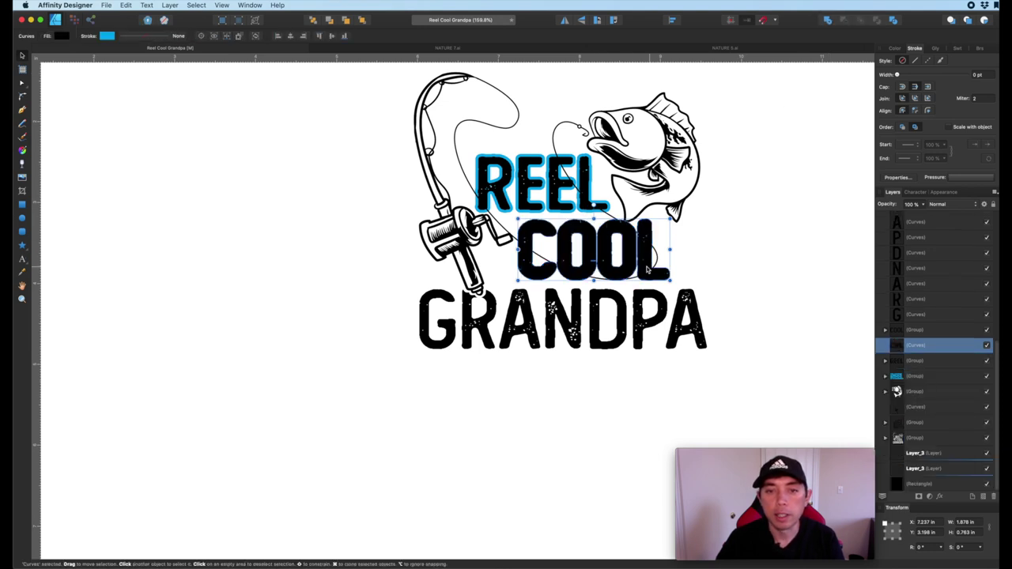
left_click(503, 224)
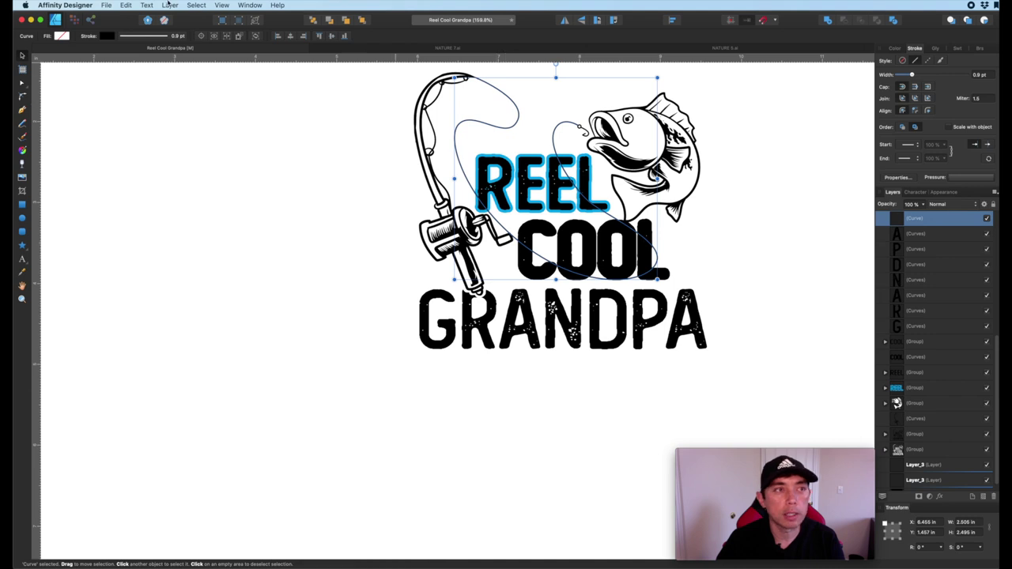
Expand the fishing line's stroke into a filled curve shape
left_click(171, 6)
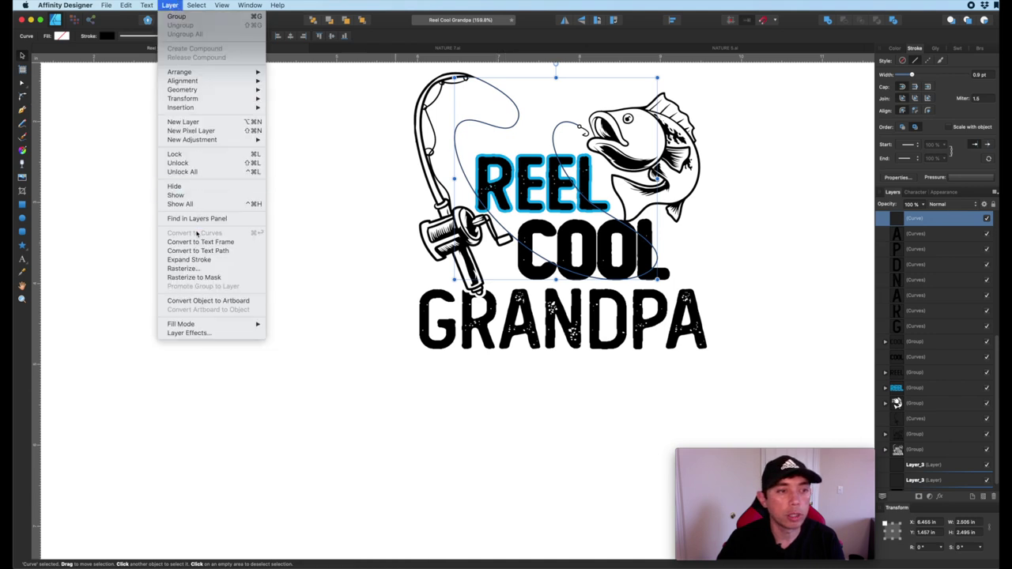
left_click(194, 260)
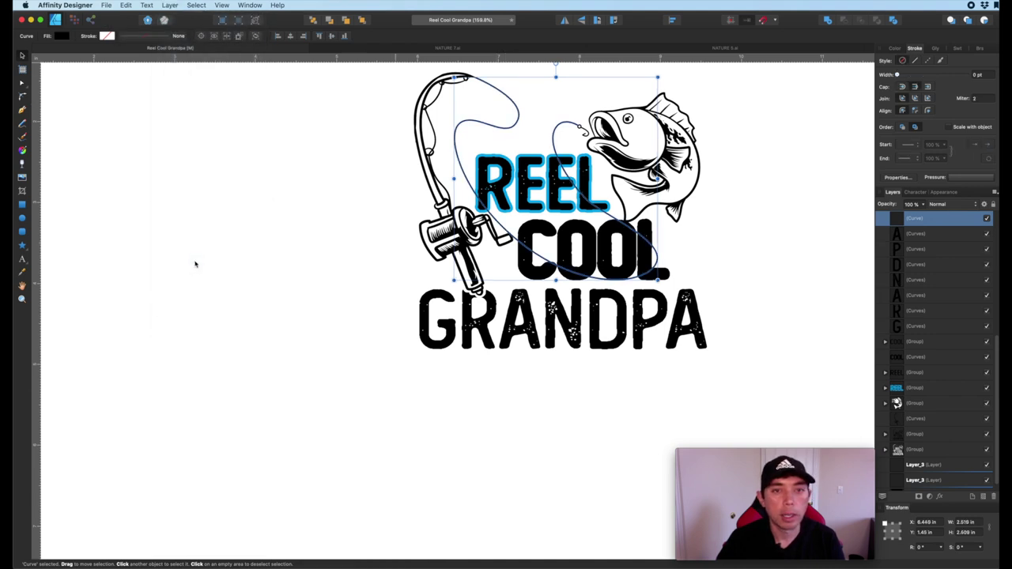
scroll(534, 183, "up", 2)
scroll(534, 183, "up", 3)
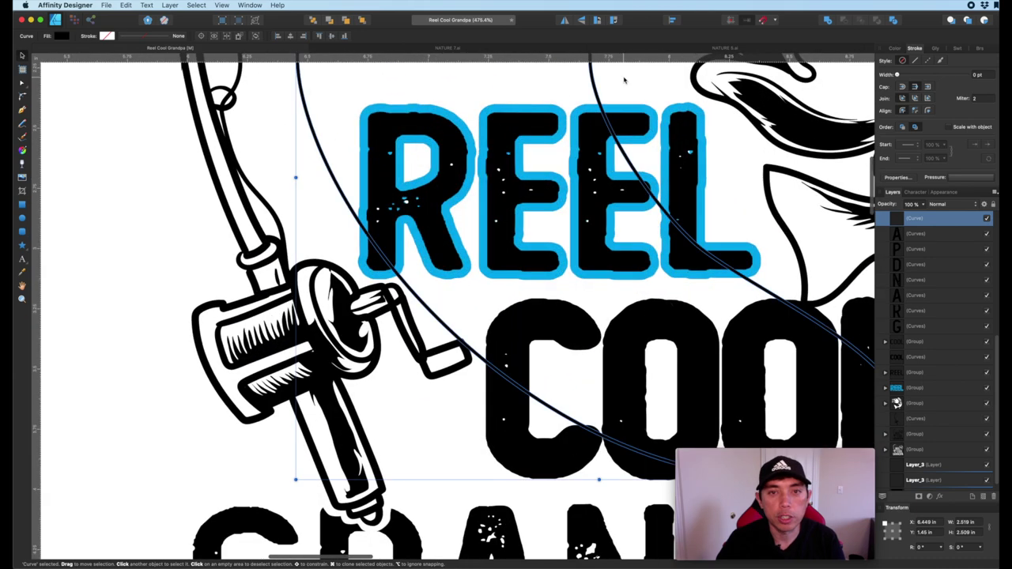
scroll(545, 154, "up", 2)
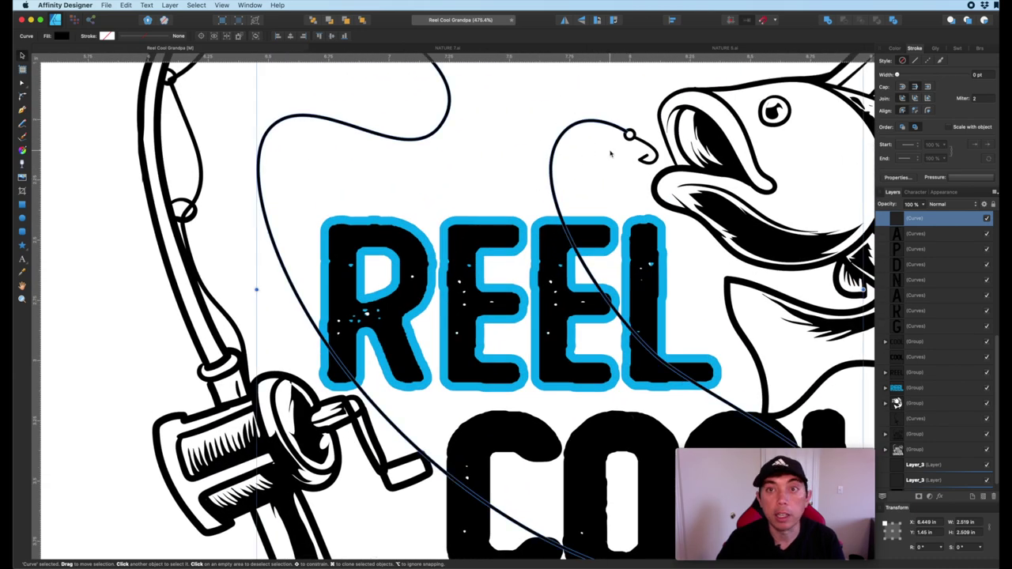
scroll(610, 154, "down", 4)
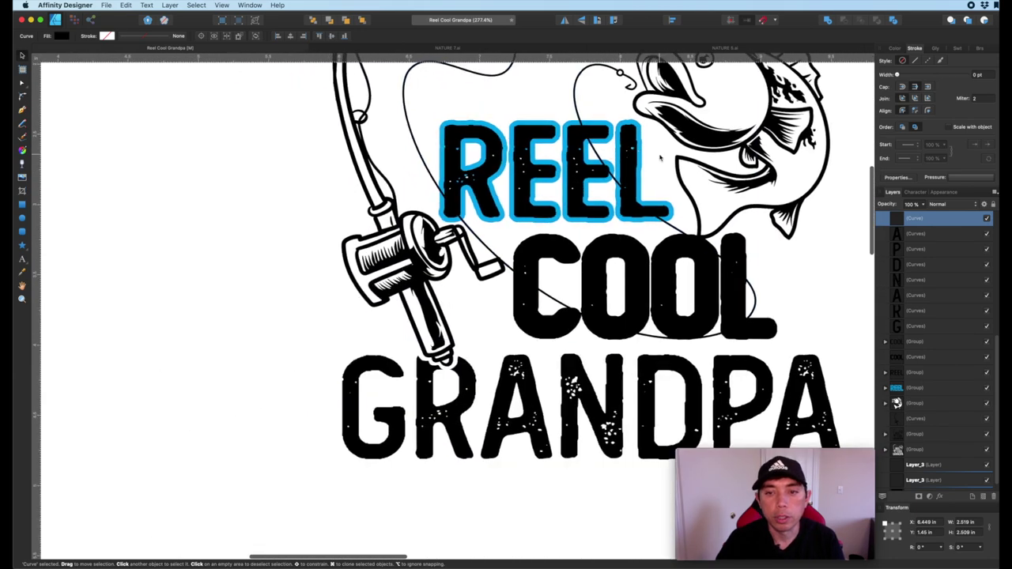
Bring COOL to the front and subtract it from the fishing line, leaving gaps
left_click(656, 231)
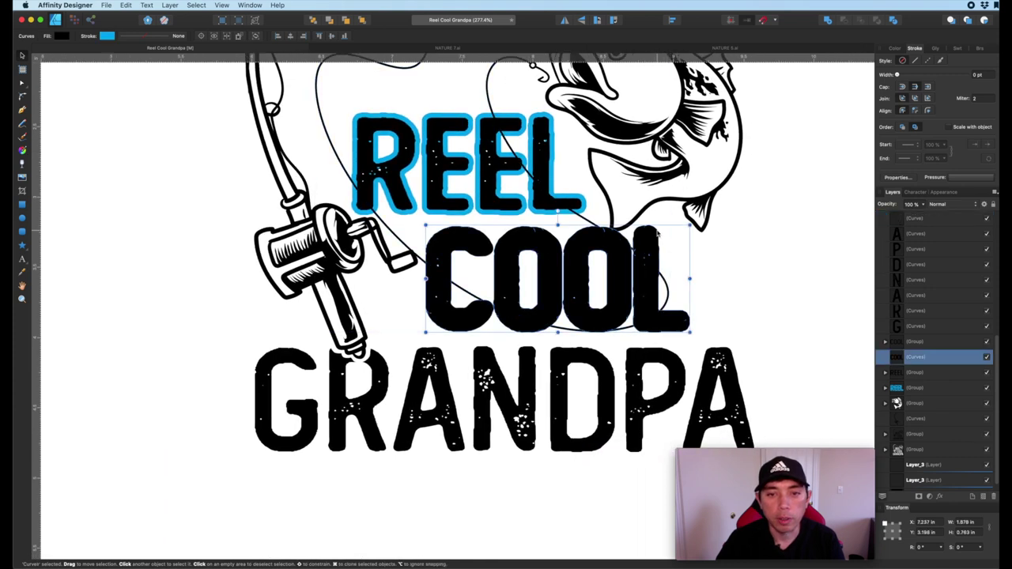
left_click(582, 221, "shift")
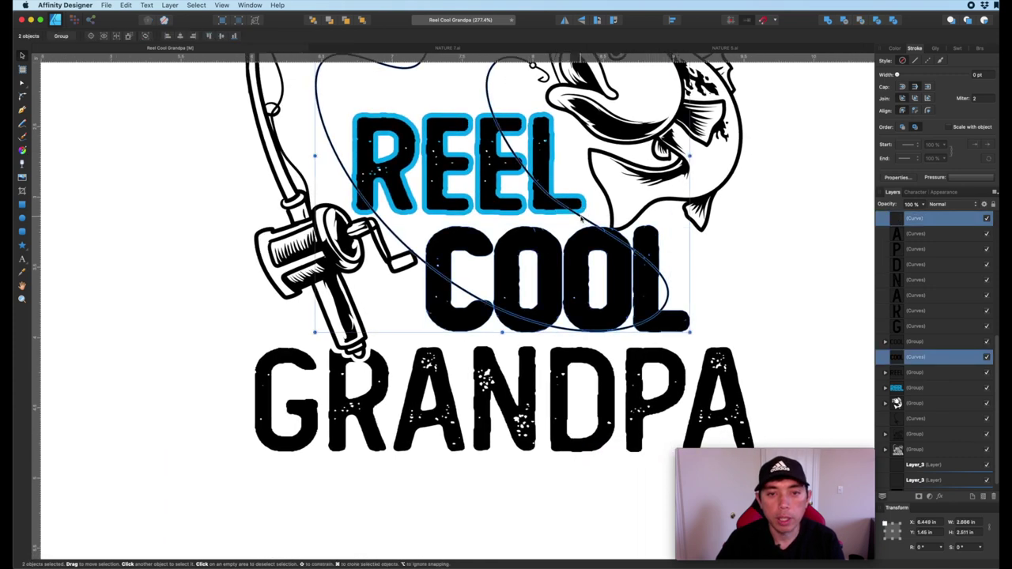
left_click(747, 226)
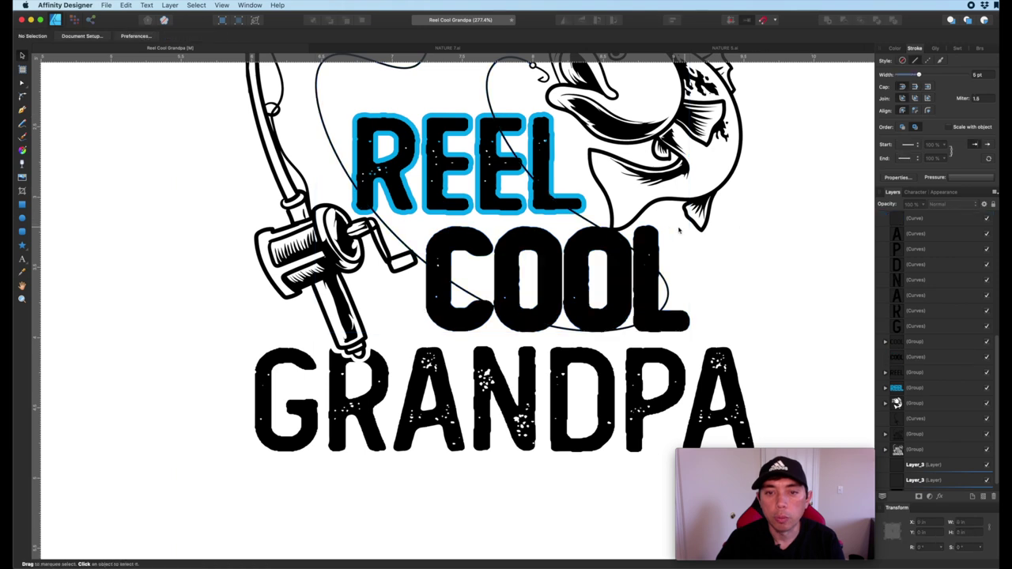
left_click(654, 229)
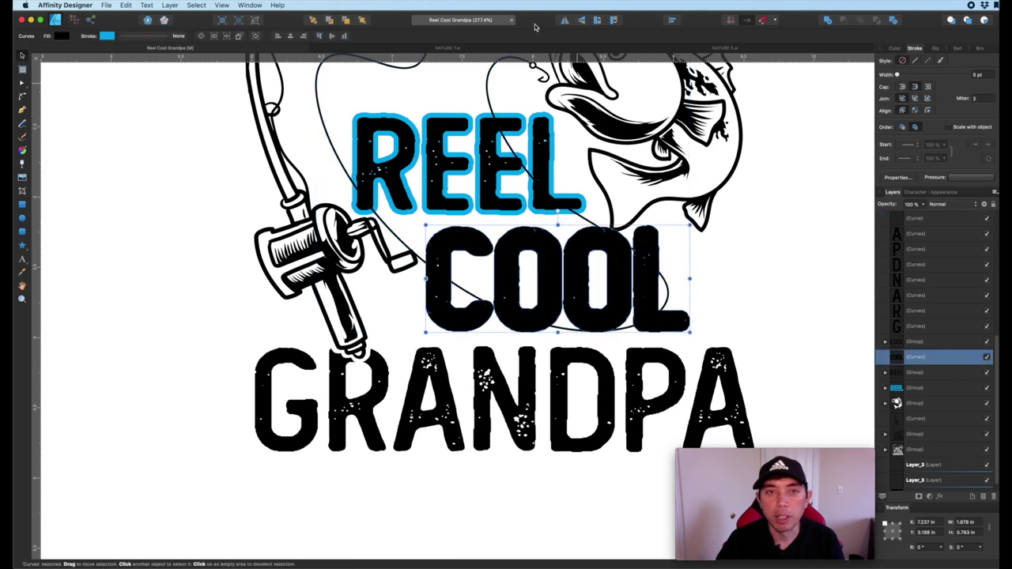
left_click(361, 22)
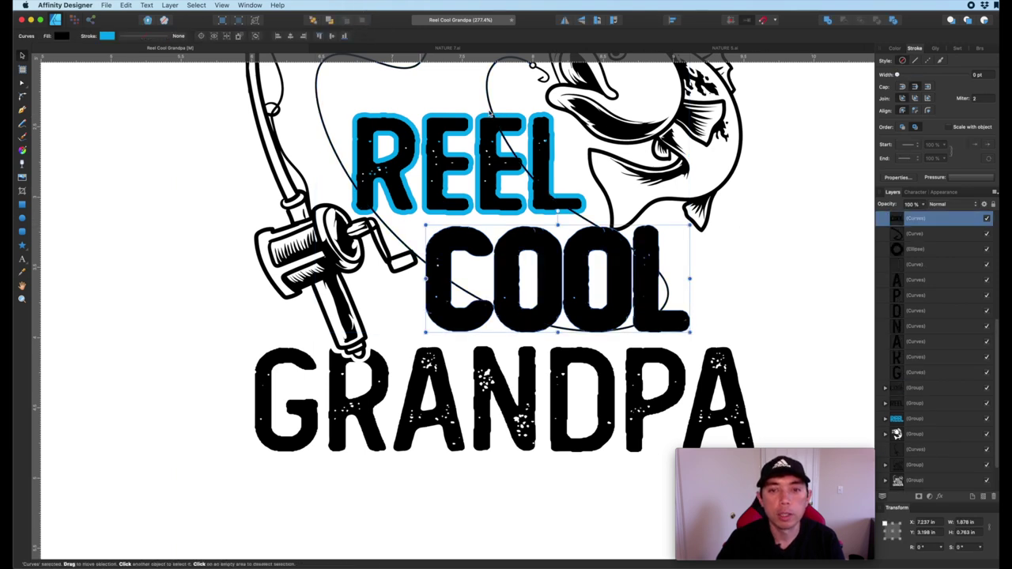
left_click(666, 286, "shift")
left_click(842, 22)
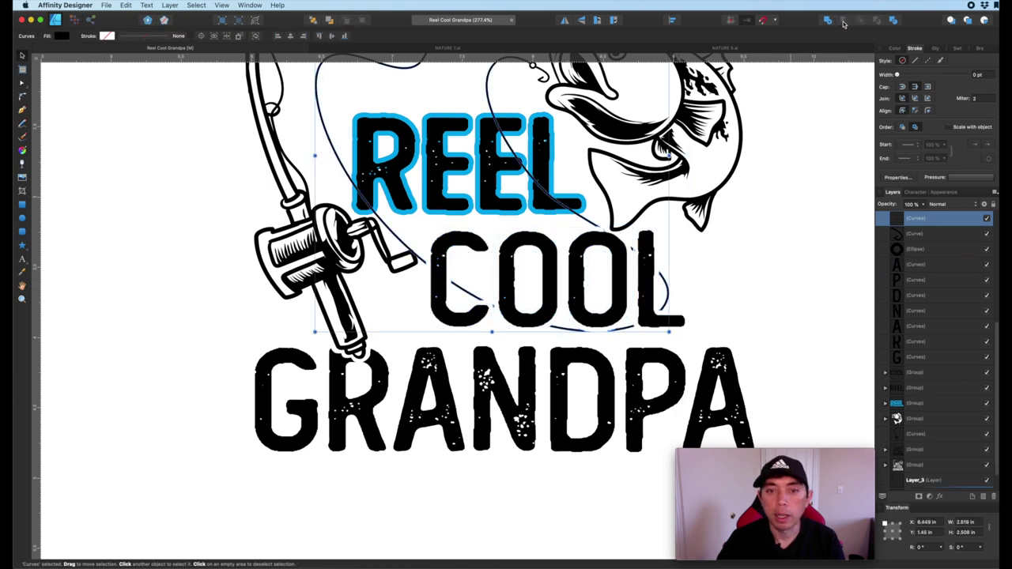
left_click(690, 293)
scroll(687, 285, "down", 2)
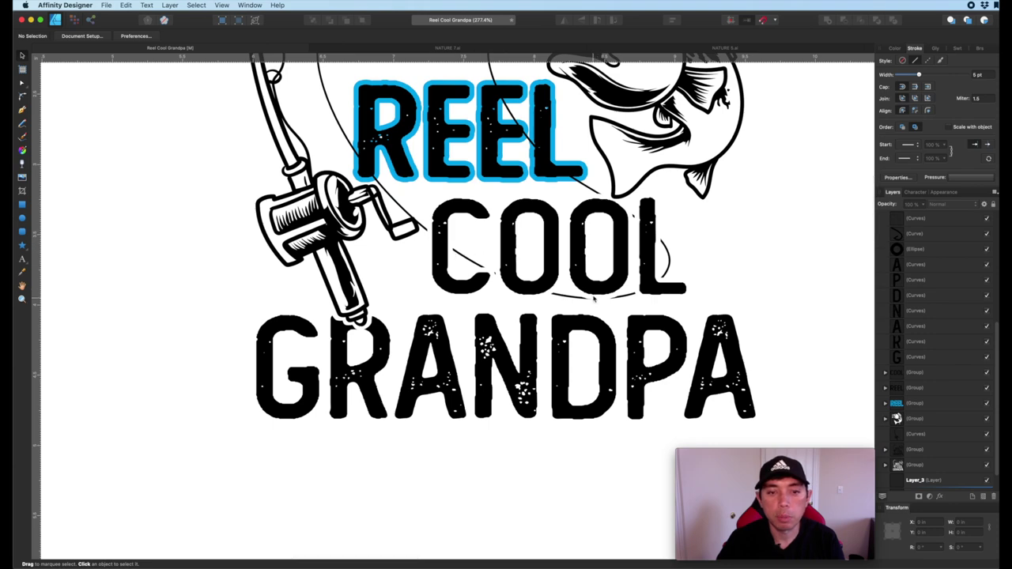
scroll(656, 231, "up", 5)
scroll(656, 231, "left", 4)
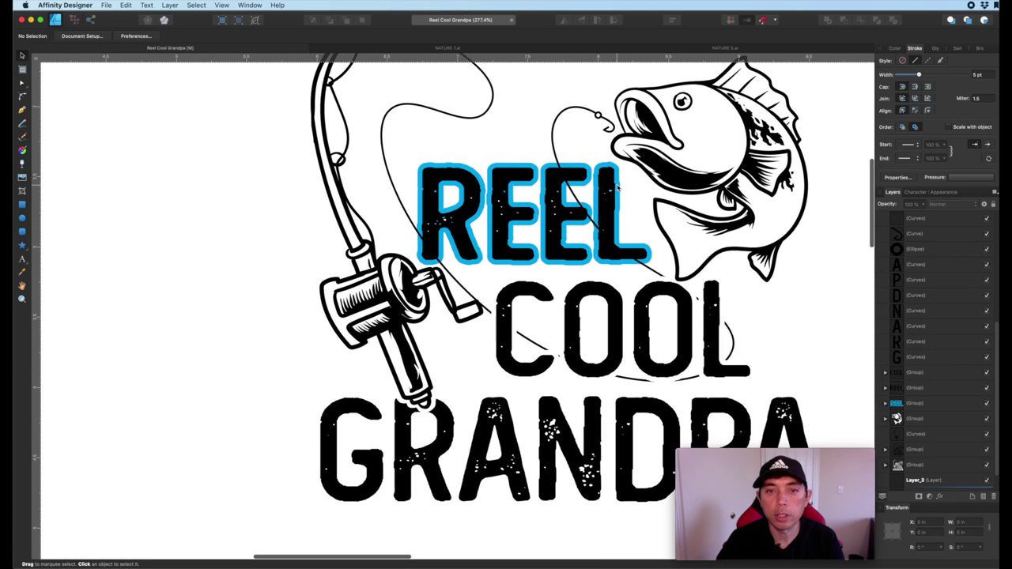
Split REEL into four letter curves and expand their cyan strokes into outline shapes
left_click(618, 186)
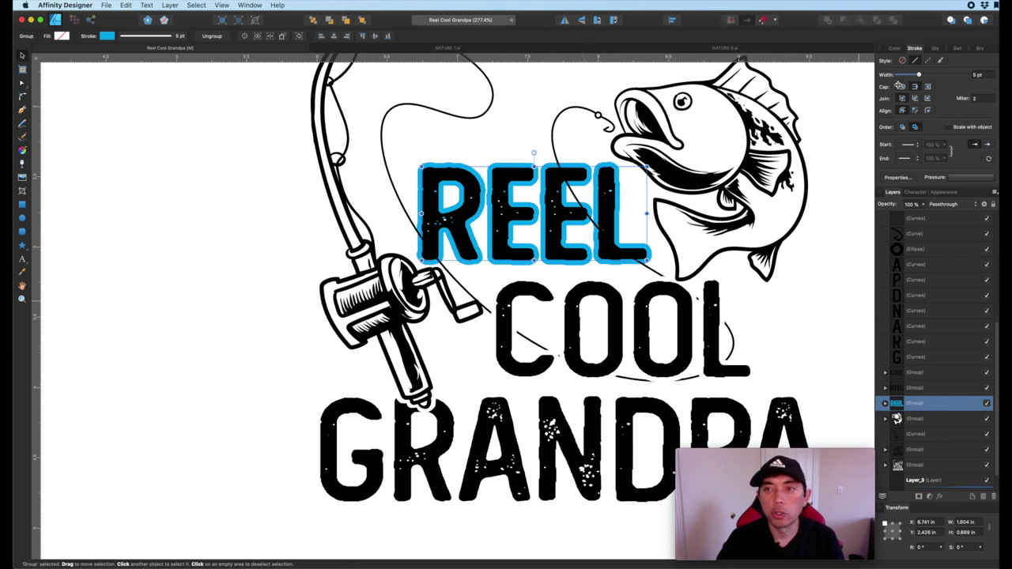
left_click(211, 36)
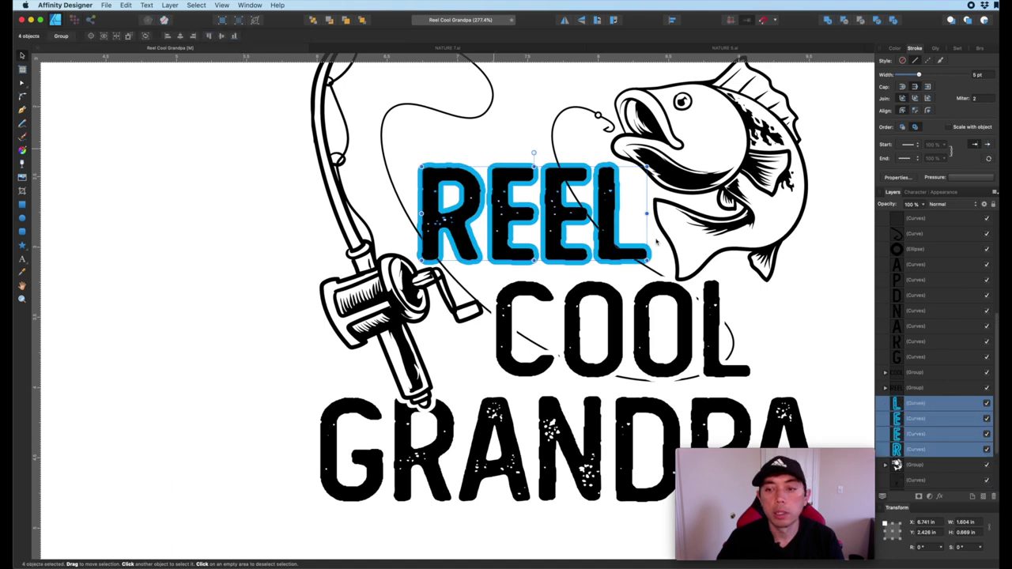
left_click(178, 7)
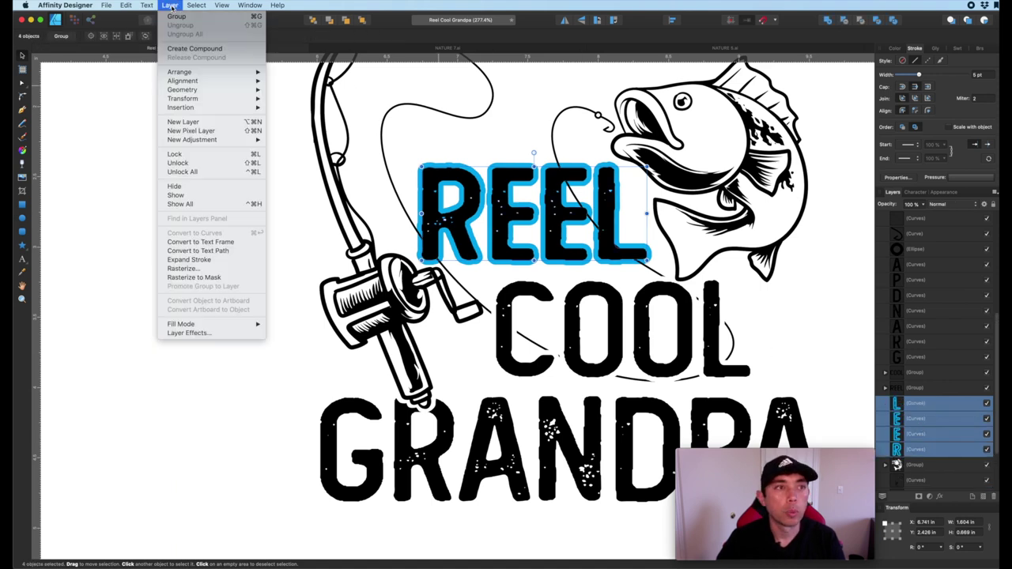
mouse_move(165, 7)
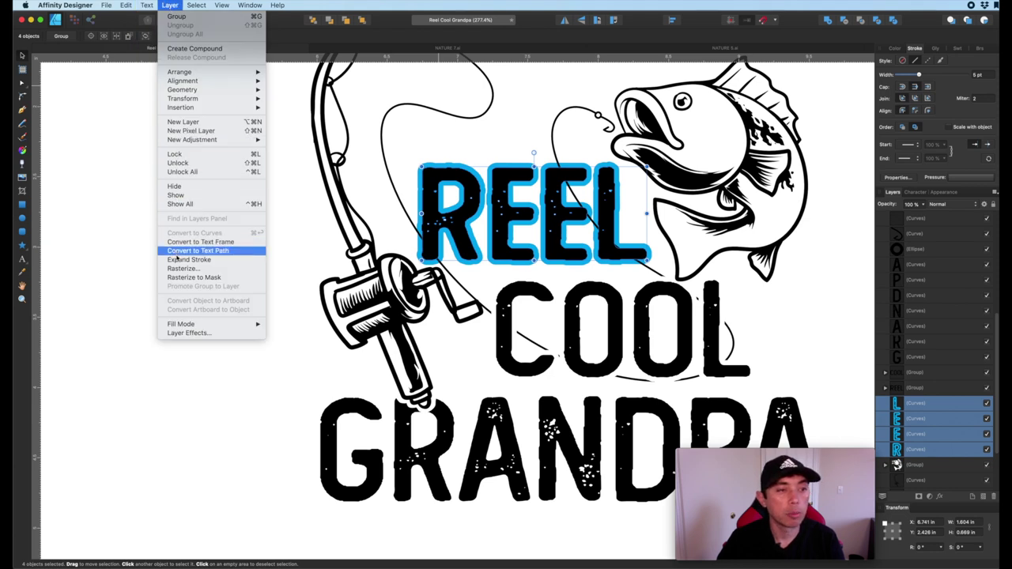
left_click(181, 263)
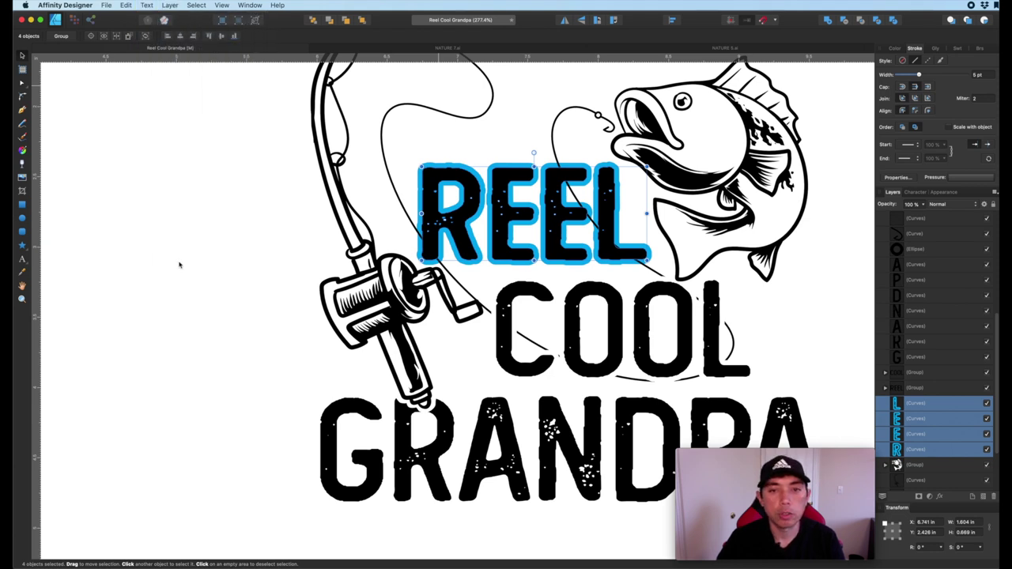
Merge the eight REEL letter and outline pieces into one solid shape with Add
left_click(916, 405)
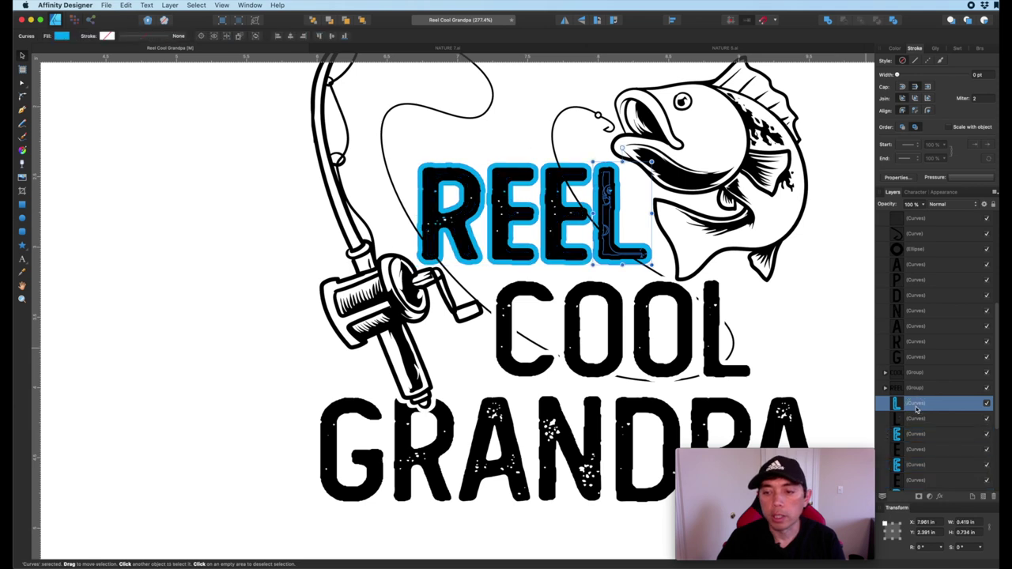
scroll(921, 425, "down", 3)
left_click(925, 440, "shift")
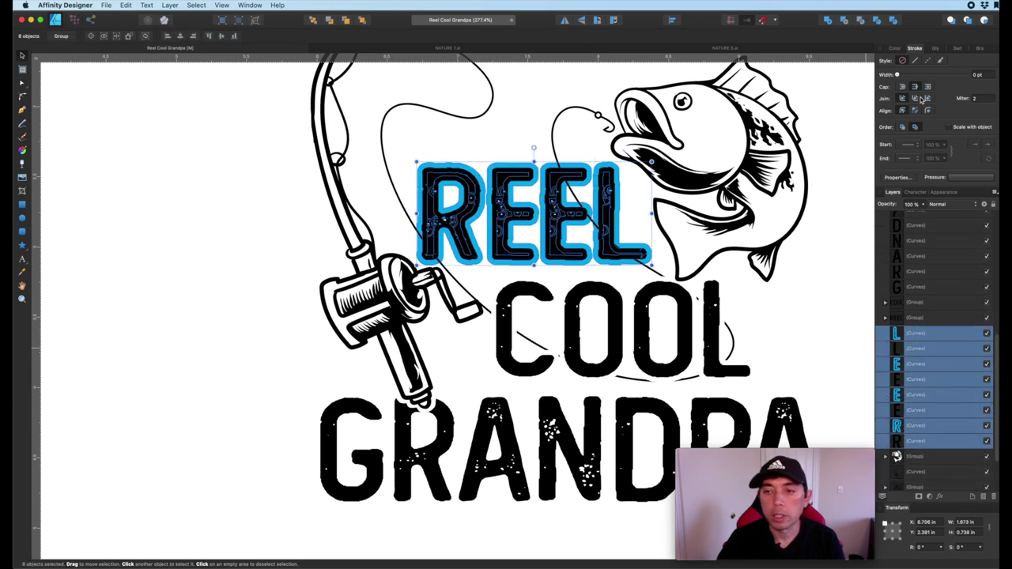
left_click(827, 20)
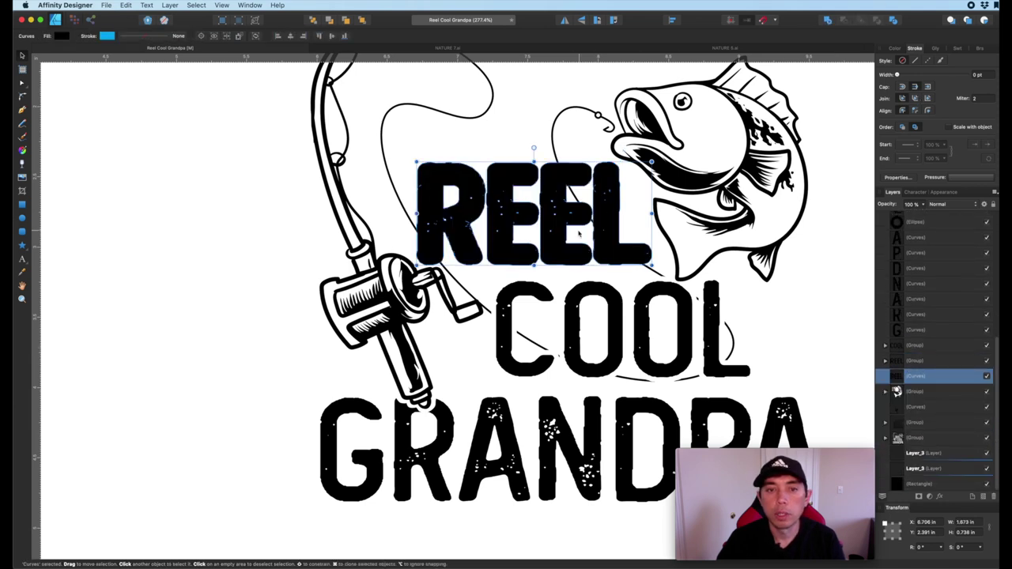
Bring REEL to the top and subtract it from the fishing line where they cross
key("super+shift+bracketright")
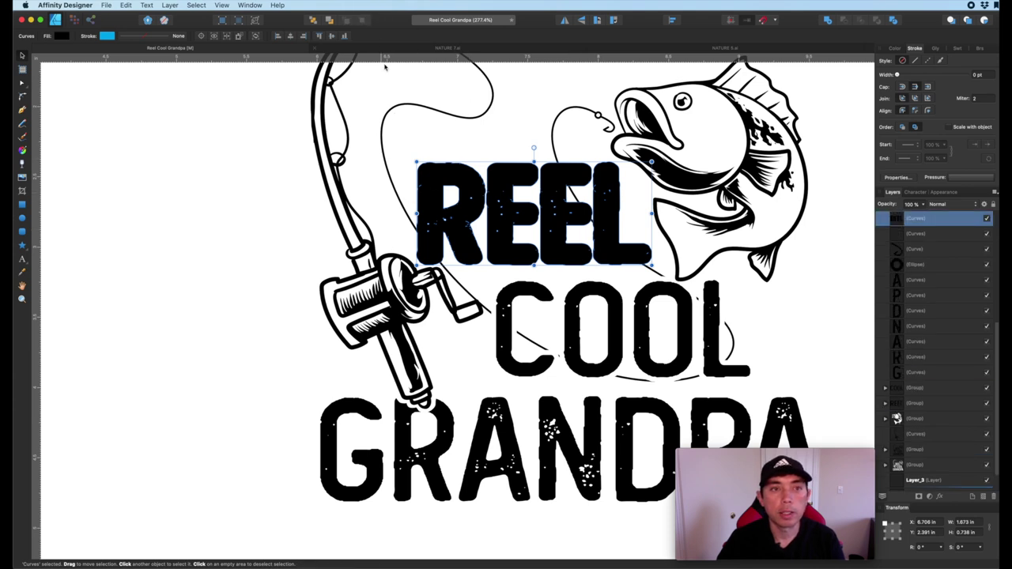
left_click(384, 144, "shift")
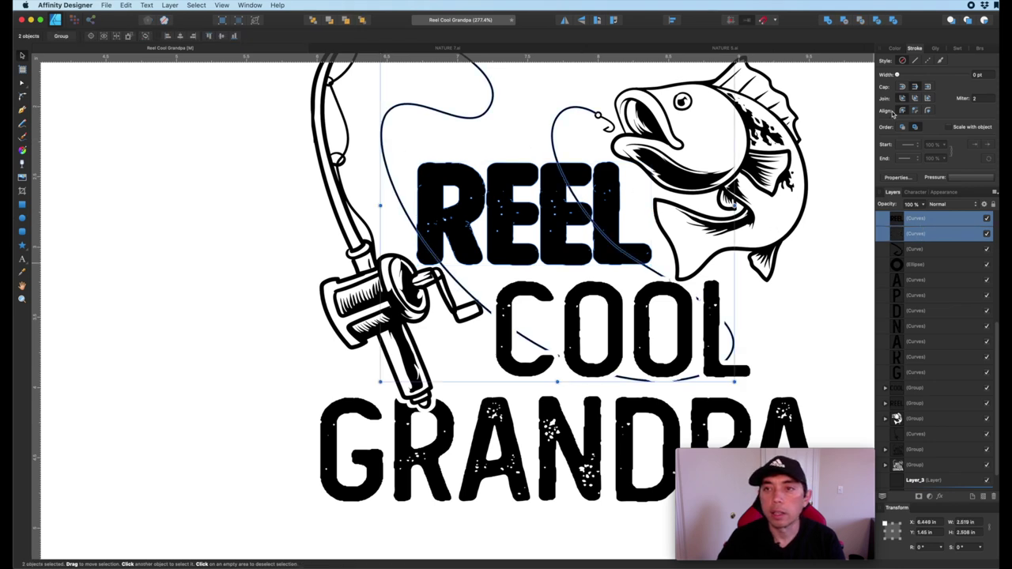
left_click(845, 20)
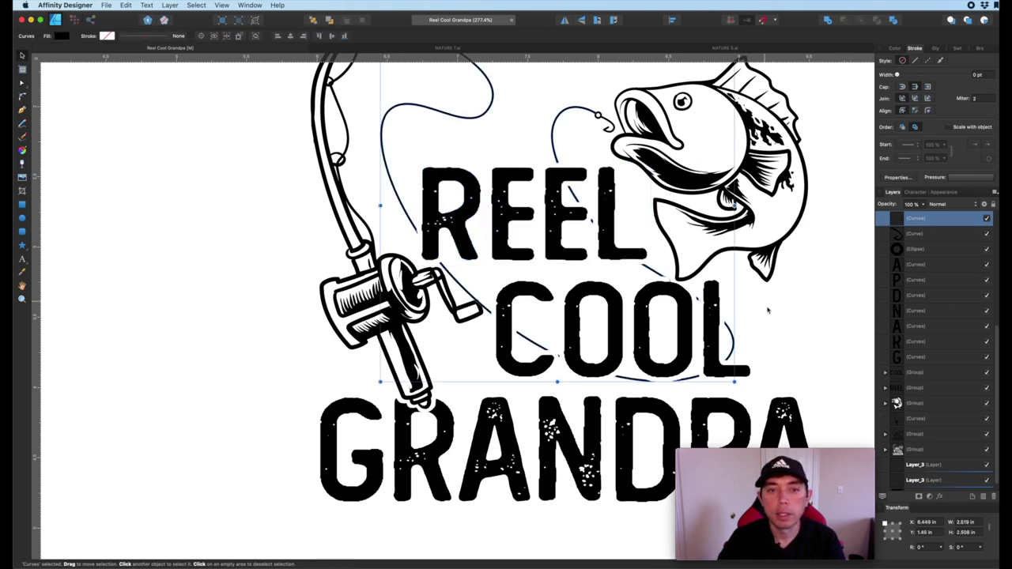
left_click(800, 327)
scroll(625, 194, "down", 5)
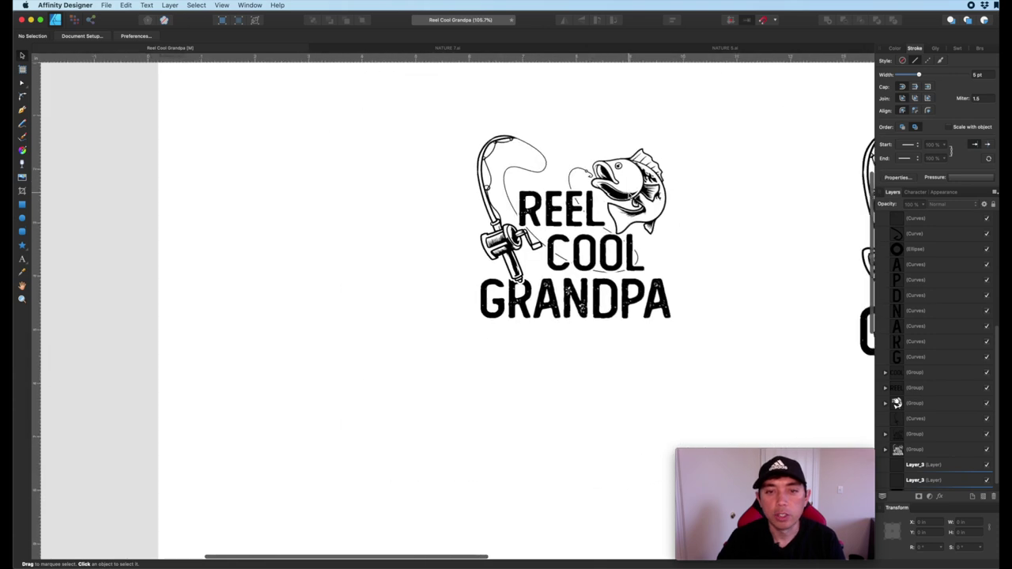
scroll(625, 195, "right", 5)
scroll(622, 195, "down", 3)
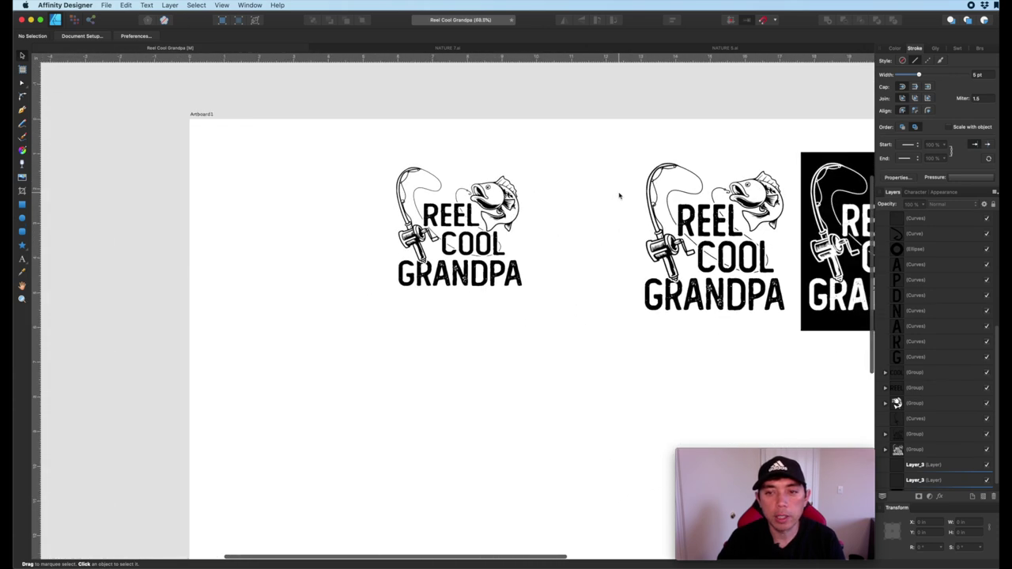
scroll(619, 196, "left", 3)
scroll(386, 118, "up", 5)
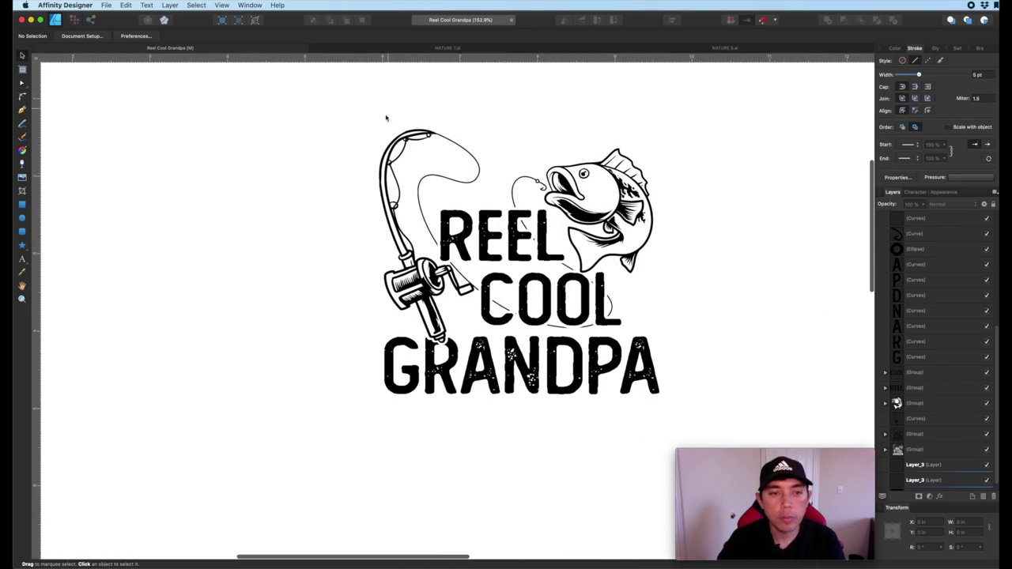
scroll(547, 395, "up", 1)
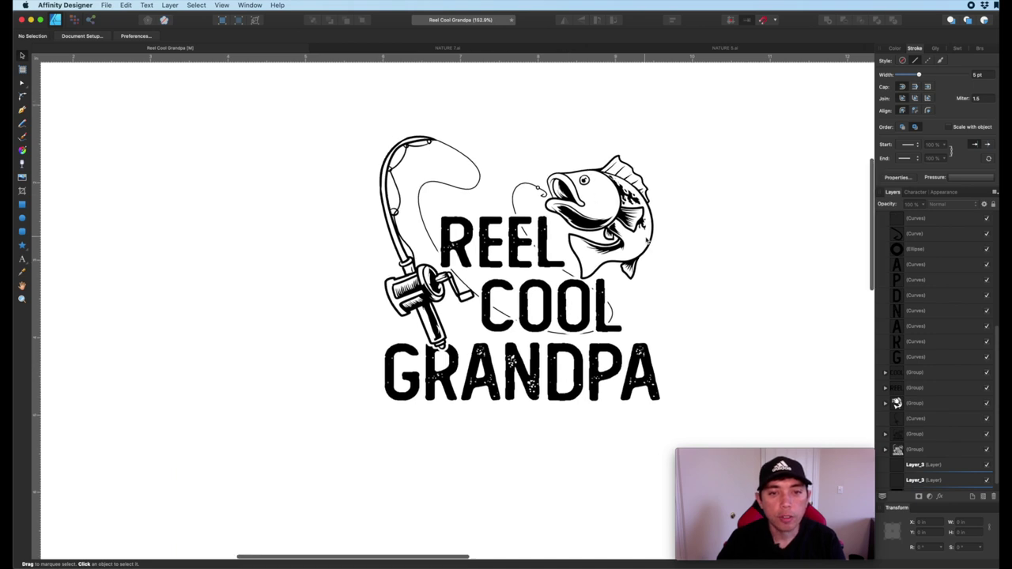
scroll(629, 230, "left", 2)
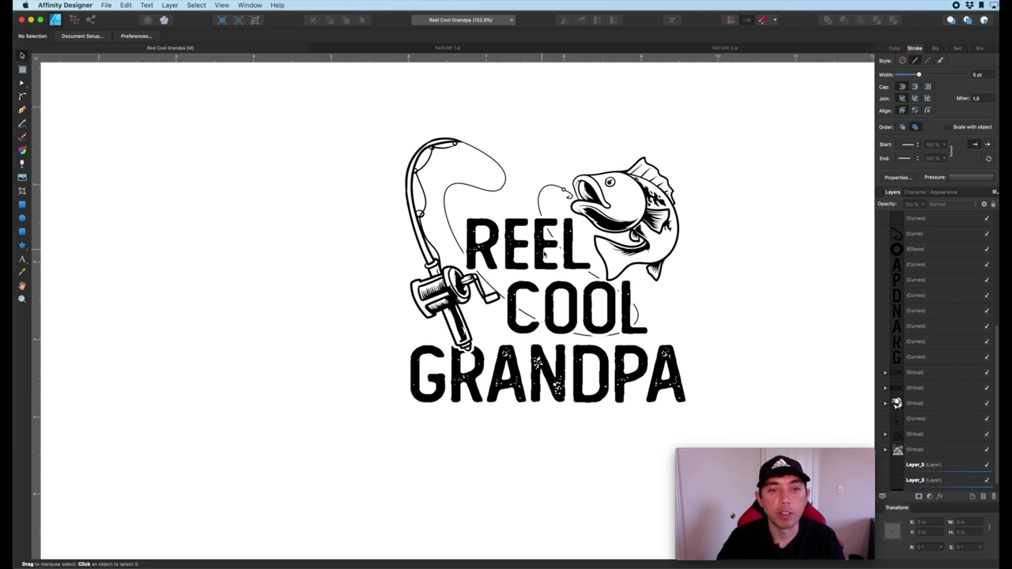
scroll(482, 294, "down", 4)
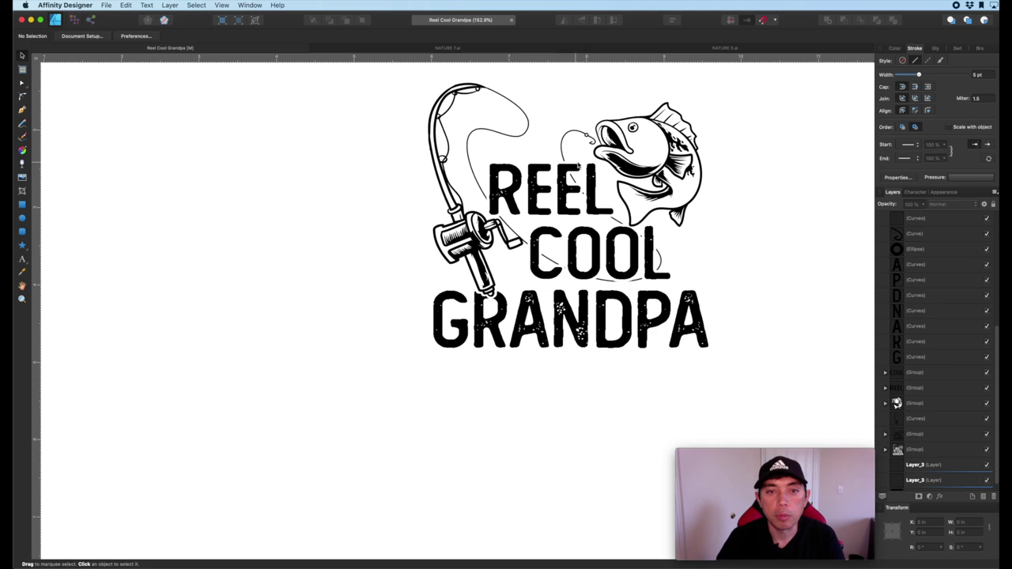
scroll(603, 202, "down", 5)
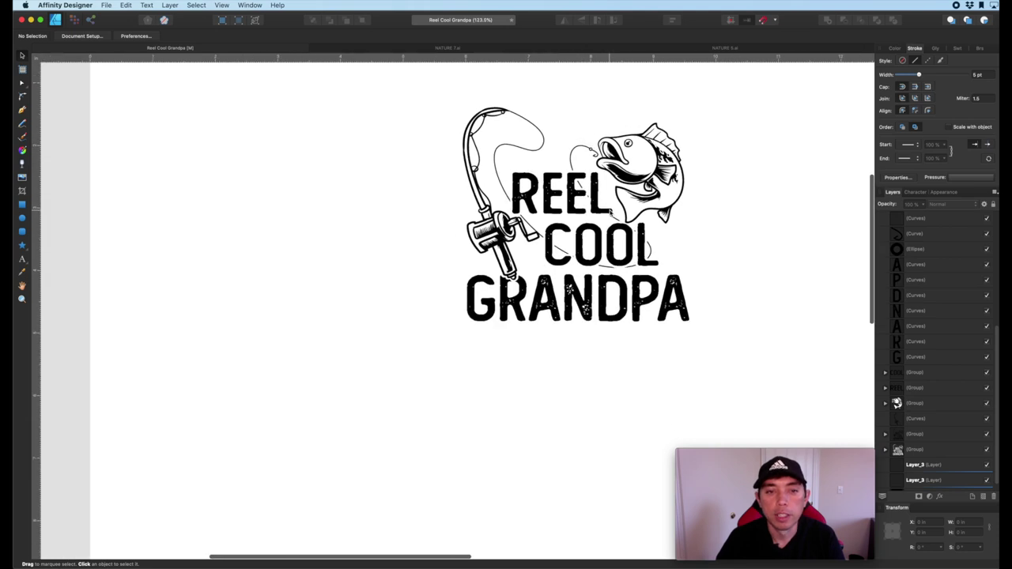
scroll(610, 214, "right", 2)
scroll(610, 211, "right", 2)
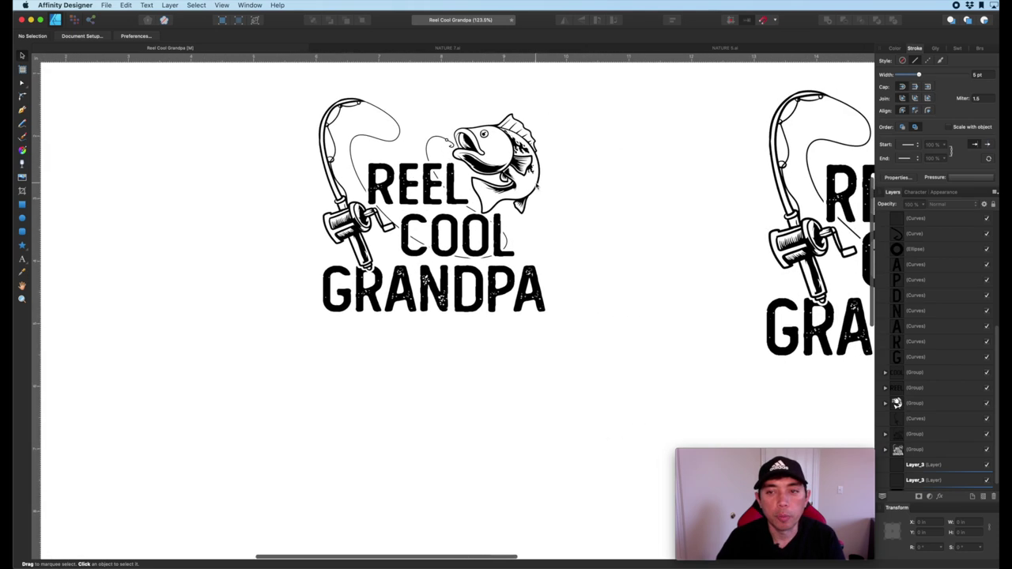
scroll(535, 185, "right", 10)
scroll(535, 185, "down", 3)
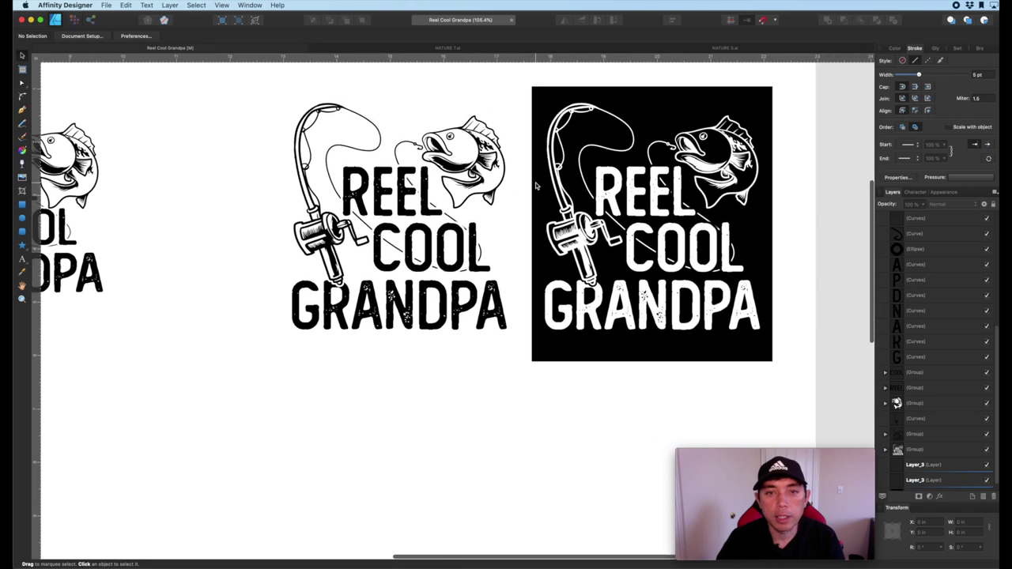
scroll(583, 247, "up", 3)
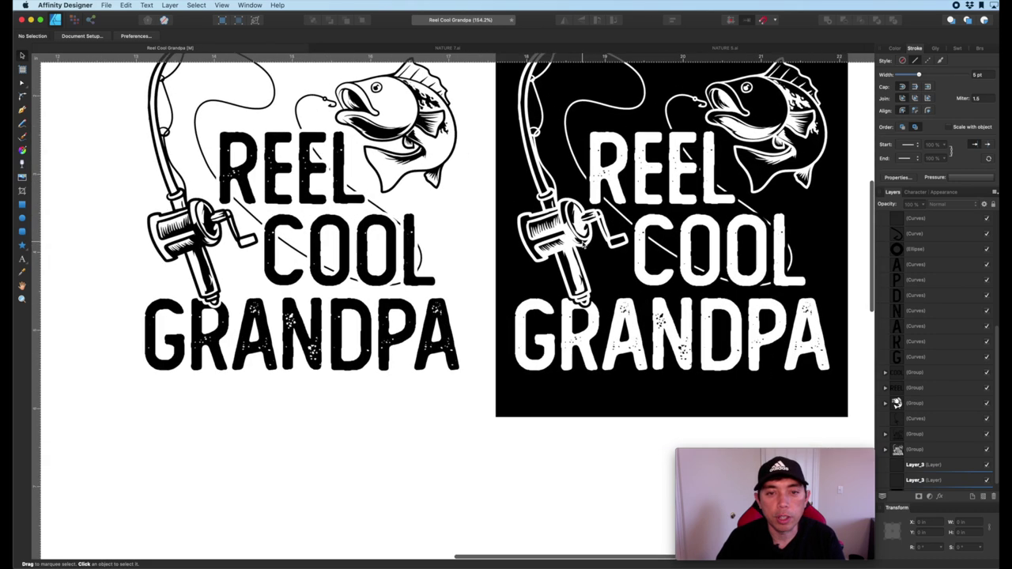
scroll(672, 196, "down", 4)
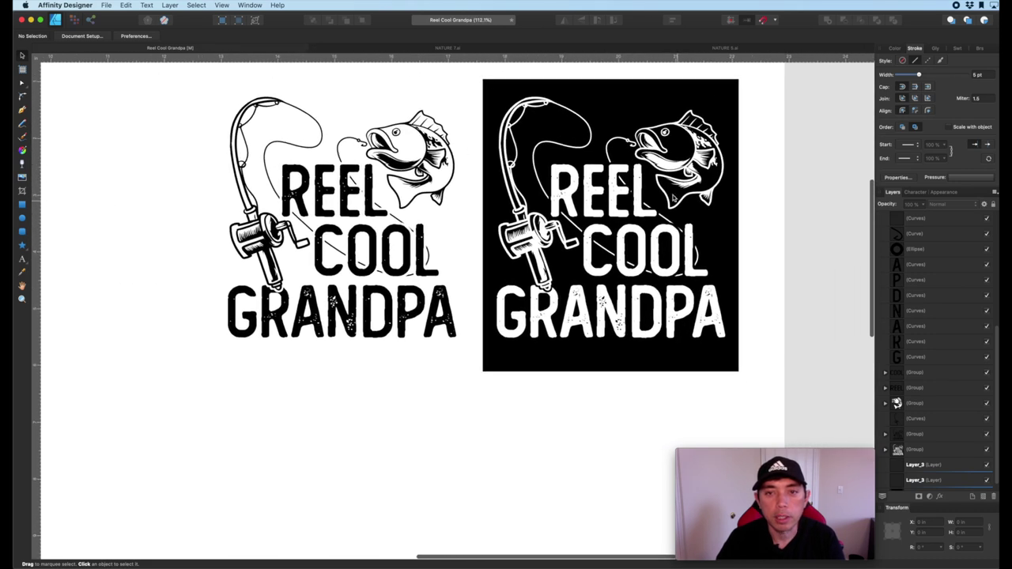
scroll(368, 116, "up", 1)
scroll(368, 115, "left", 1)
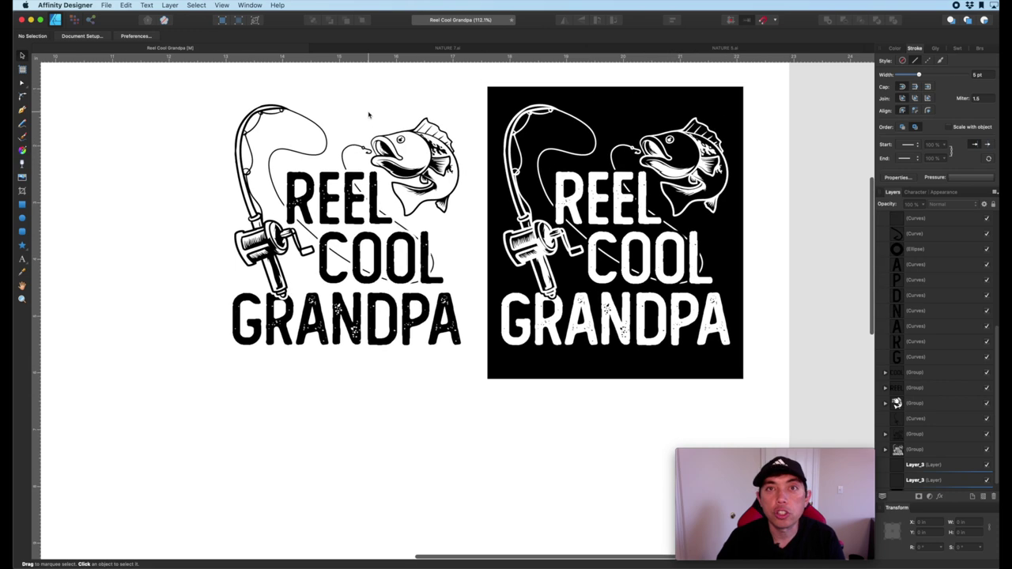
scroll(368, 116, "left", 2)
scroll(368, 115, "up", 1)
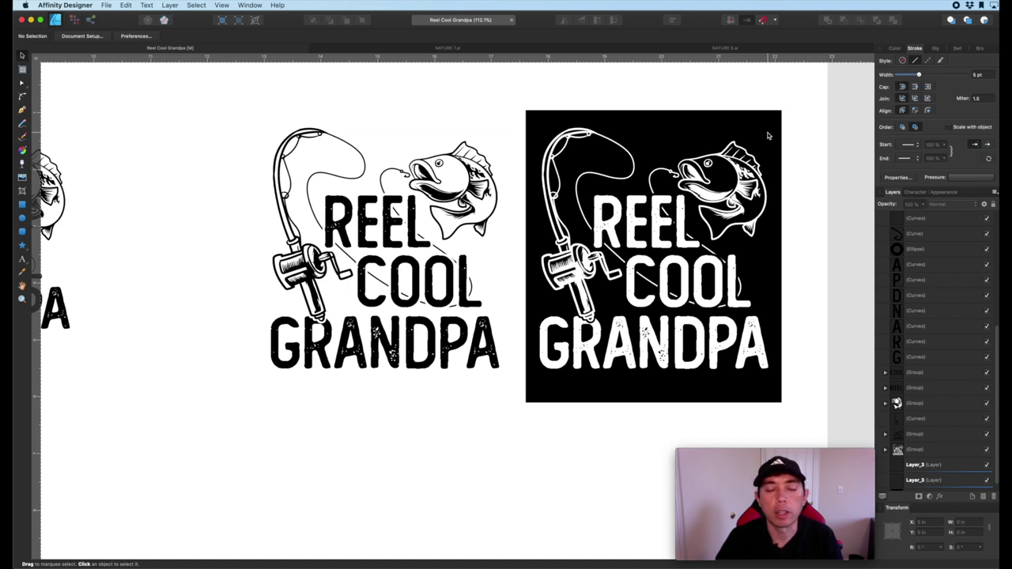
scroll(767, 136, "up", 2)
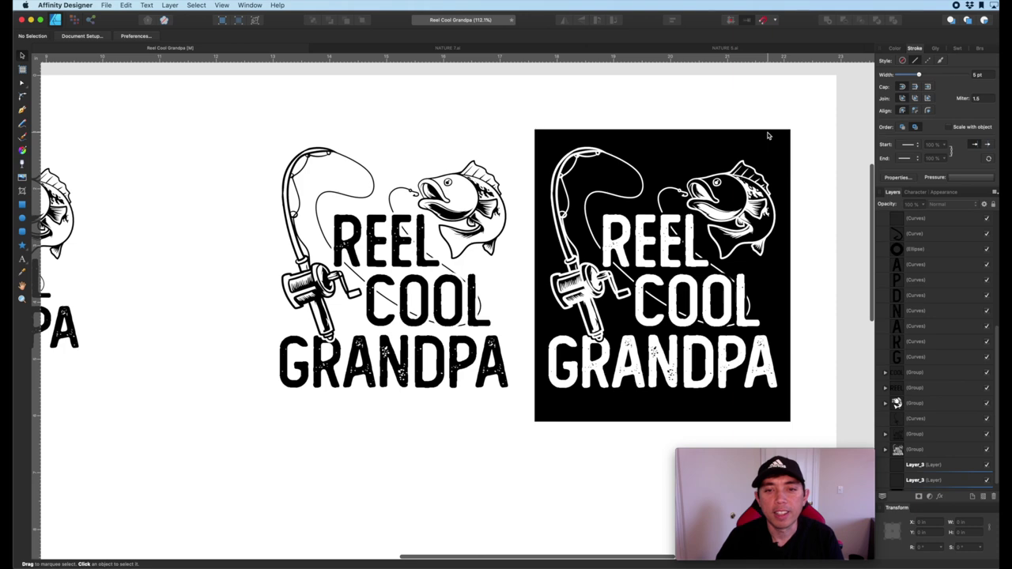
scroll(767, 136, "down", 4)
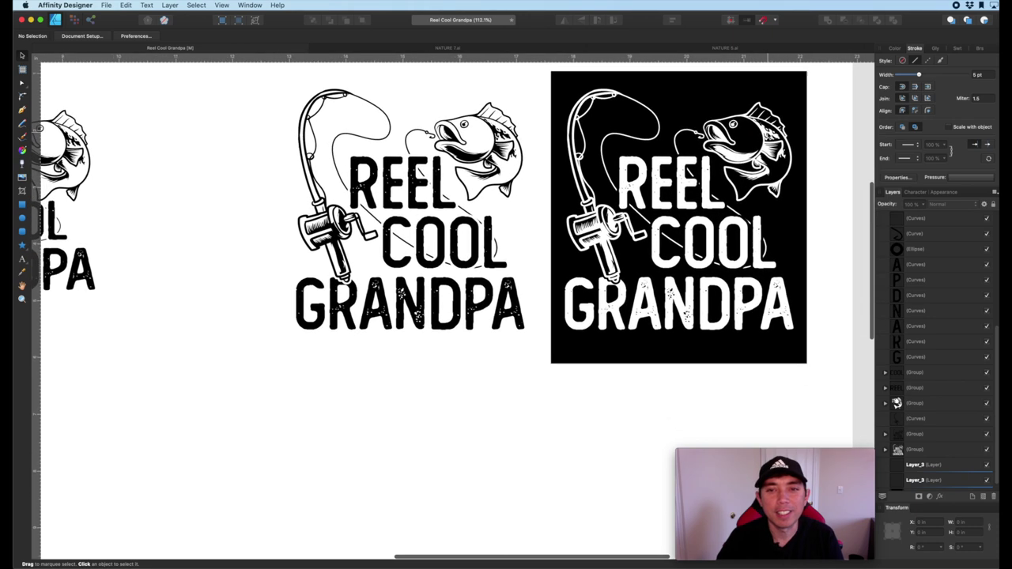
scroll(766, 136, "up", 3)
scroll(767, 135, "right", 3)
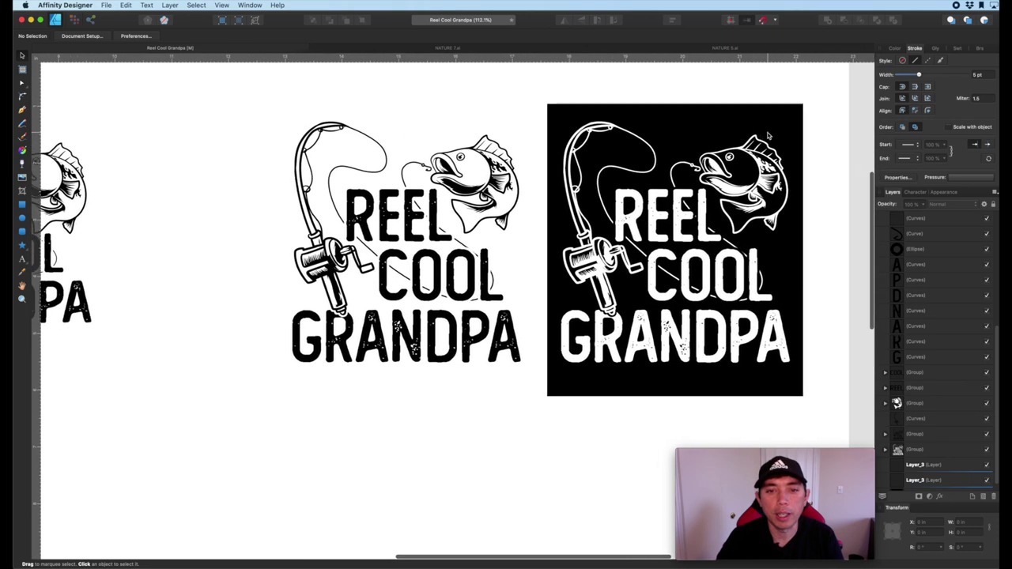
scroll(767, 136, "right", 1)
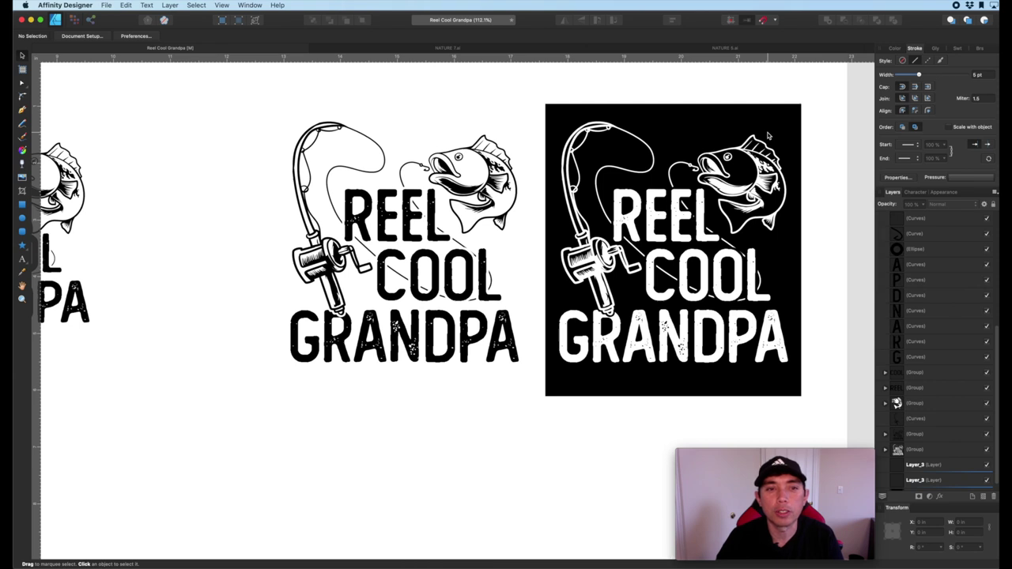